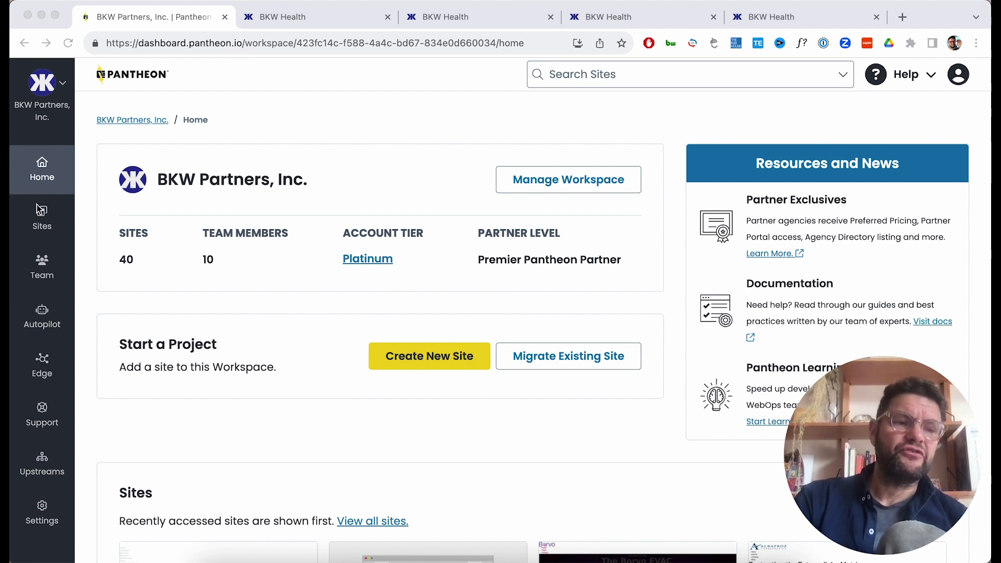
Find BKW Health in the Sites list and open its Dev code page showing 4 updates.
click(44, 221)
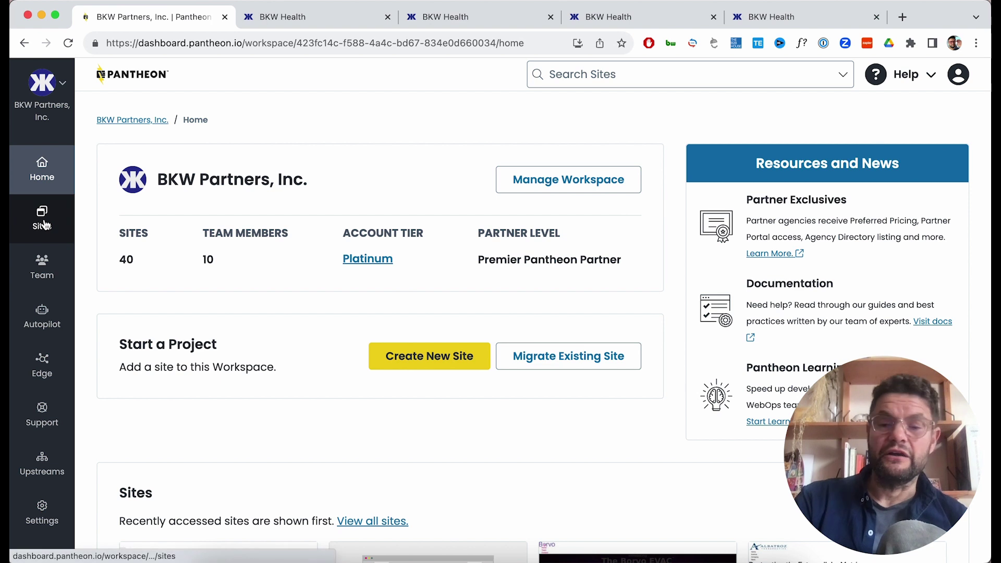
click(43, 223)
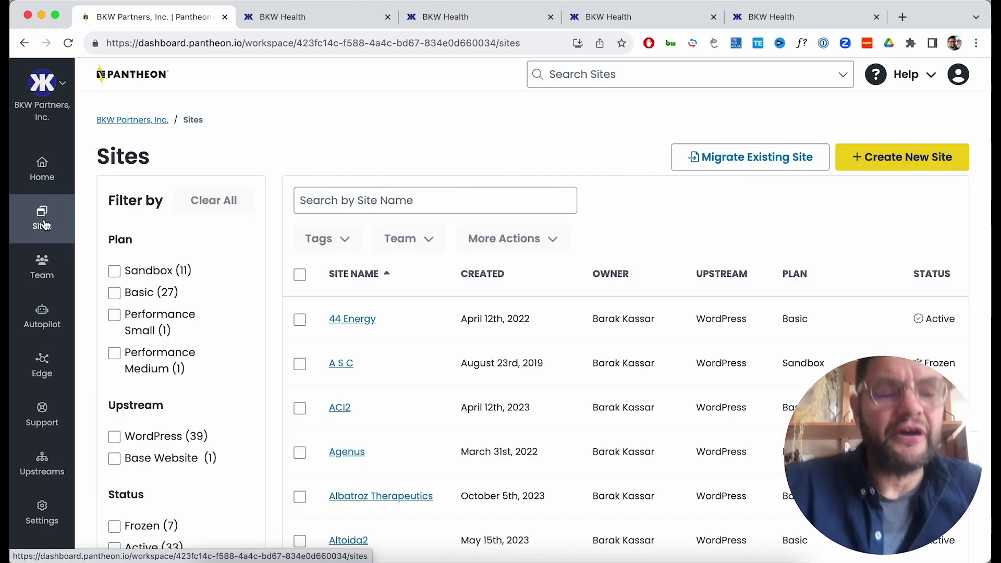
scroll(505, 292, down, 3)
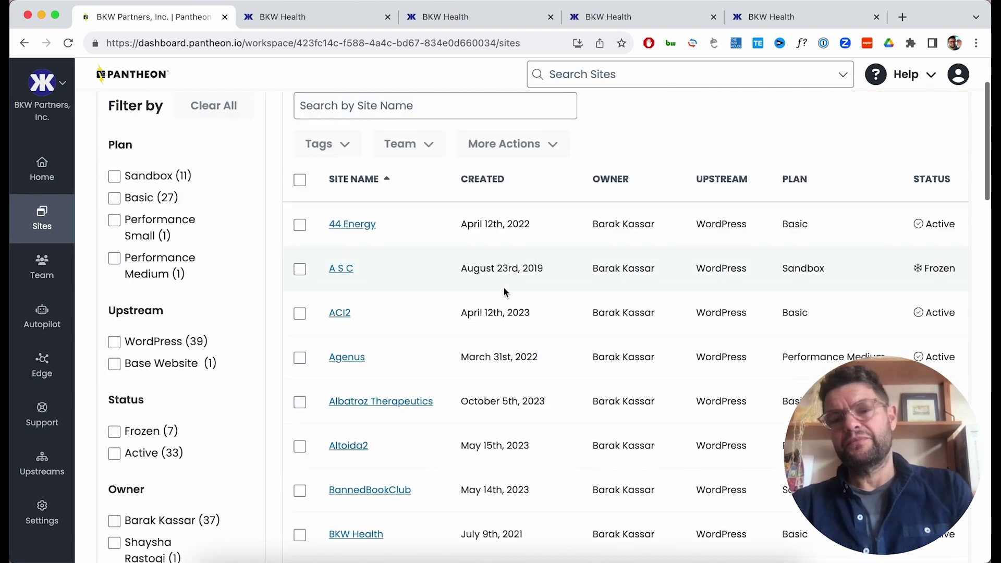
scroll(505, 292, down, 1)
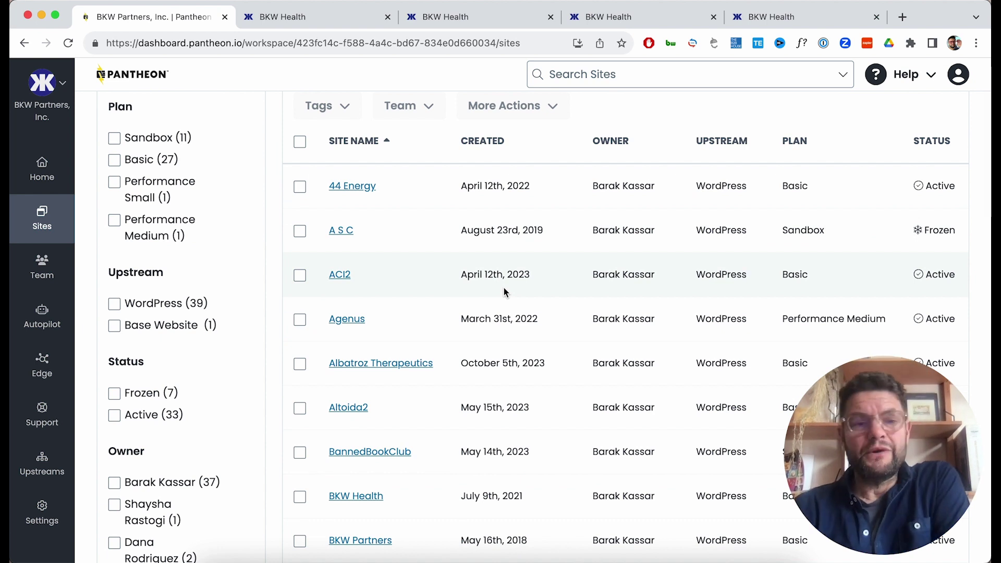
scroll(504, 289, down, 2)
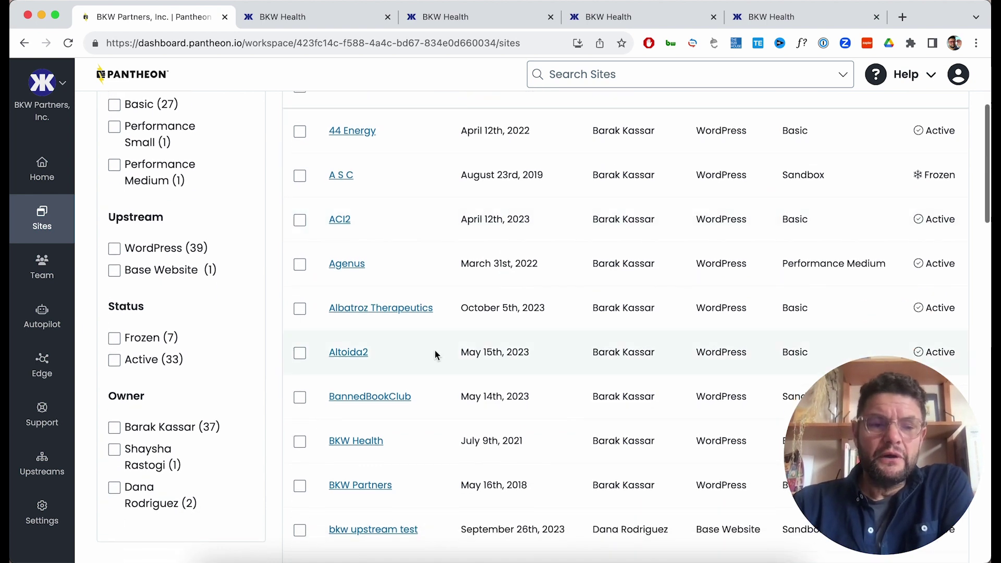
click(357, 442)
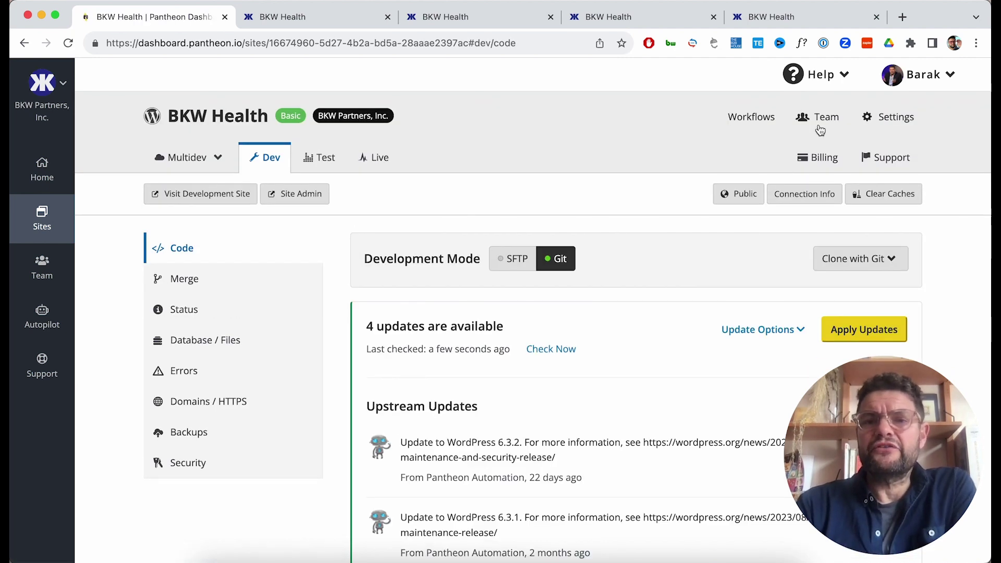
click(822, 119)
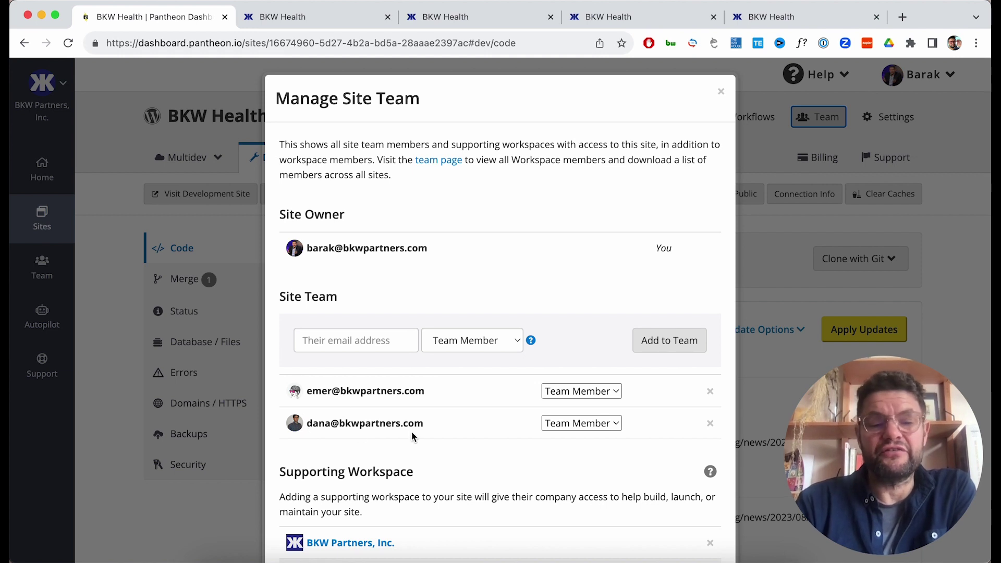
click(721, 91)
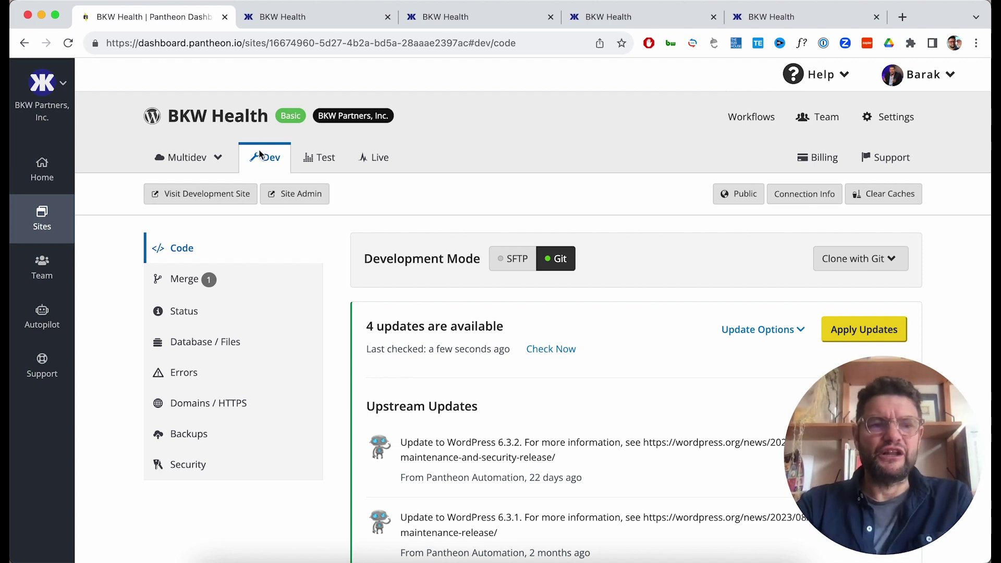
Check the Test and Live deploy logs, then bring up the Dev site homepage.
click(312, 163)
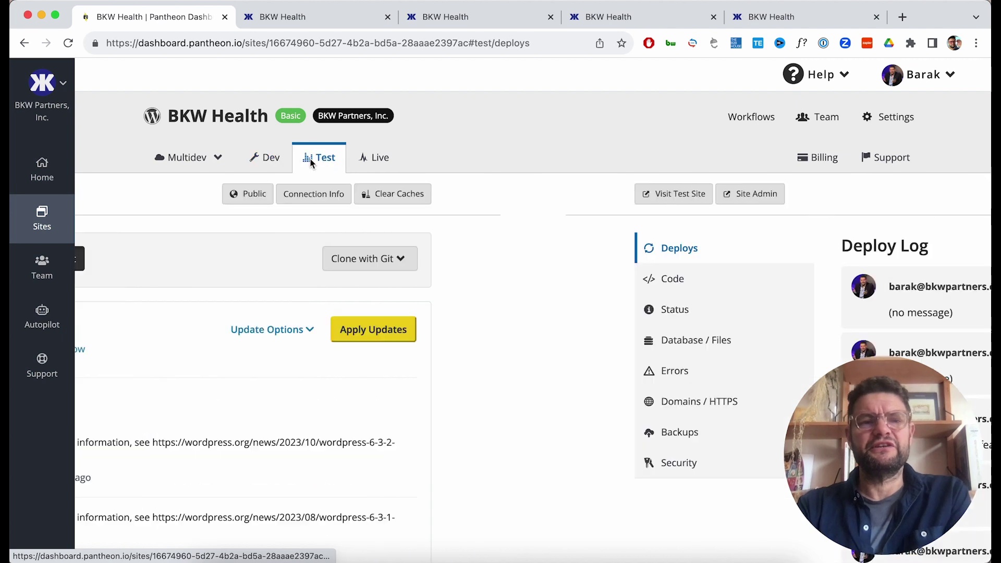
click(368, 159)
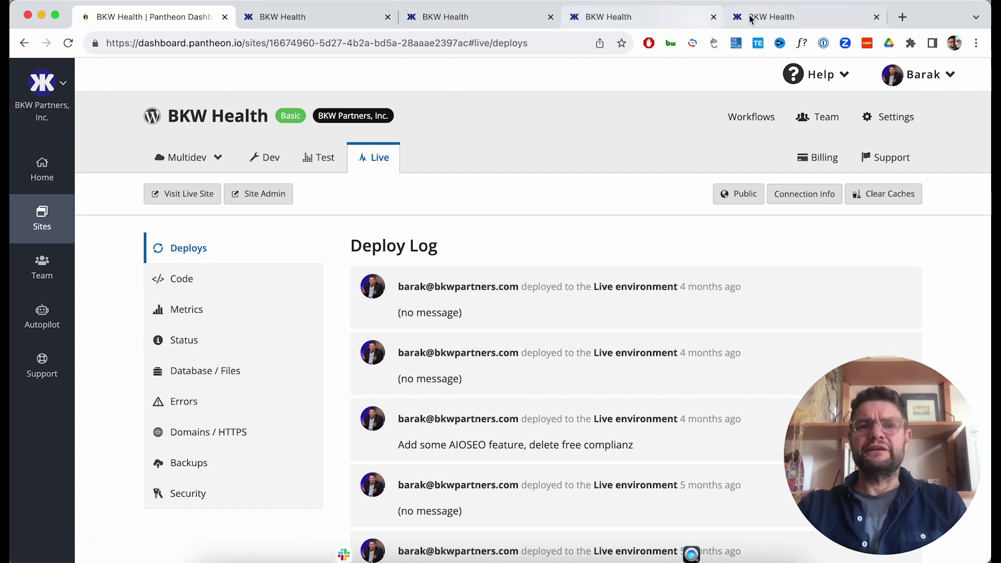
click(289, 15)
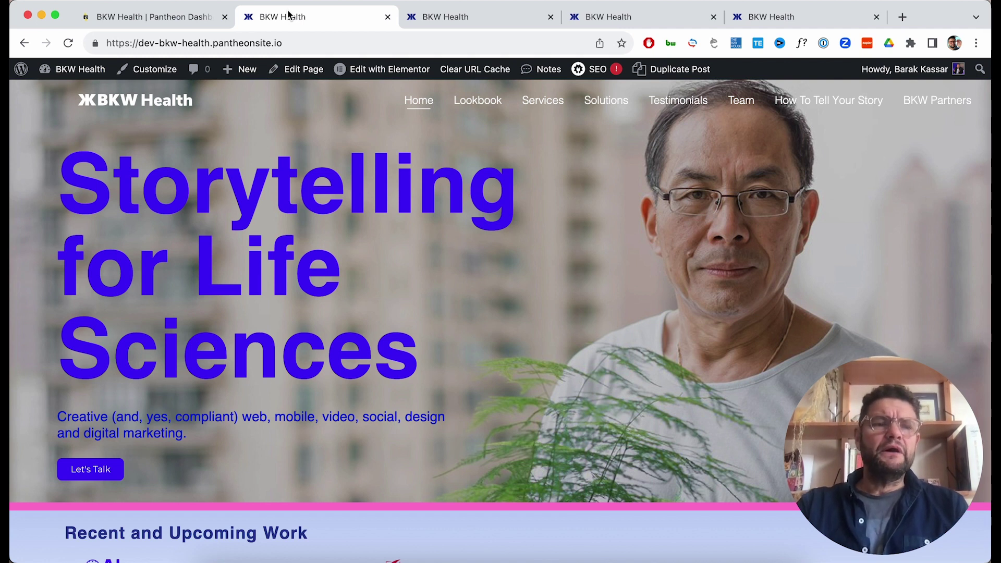
mouse_move(272, 75)
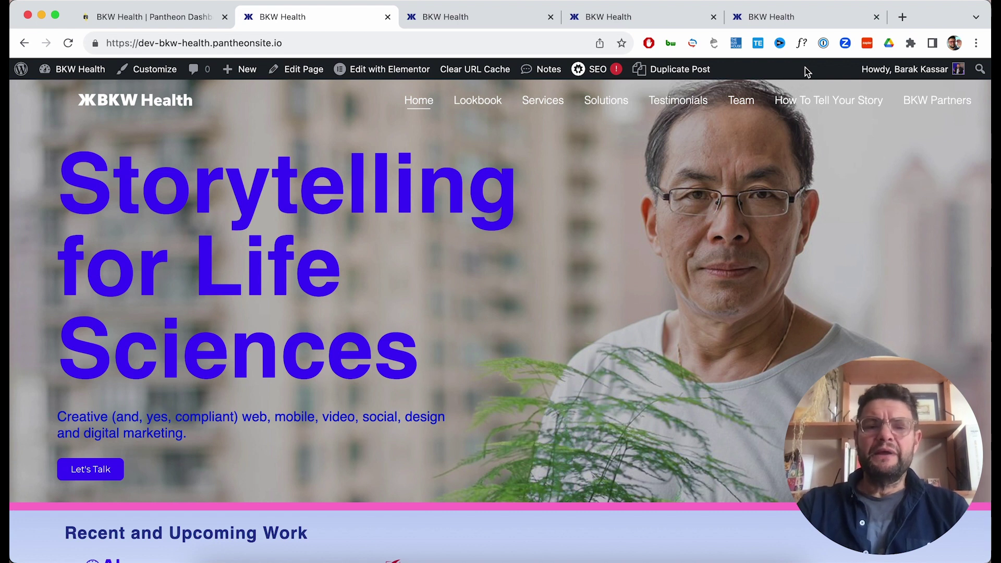
mouse_move(664, 74)
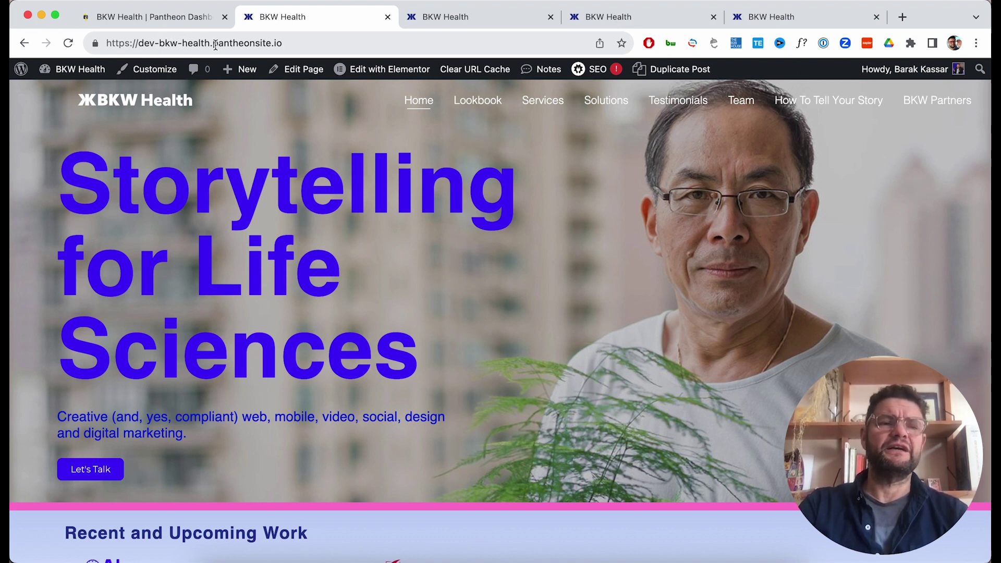
Go through the Test and Live homepage copies to the public bkw.bio homepage.
click(455, 21)
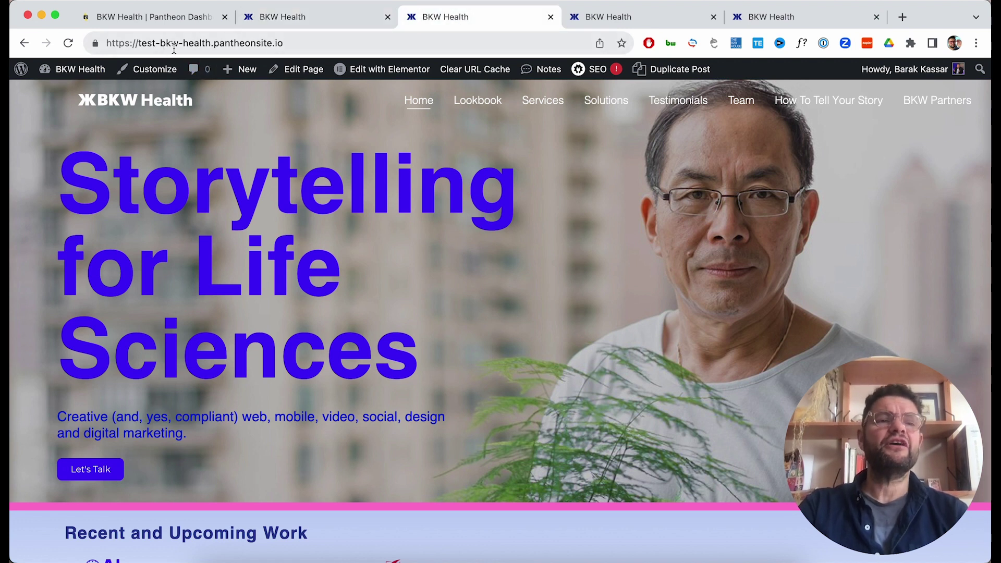
click(628, 17)
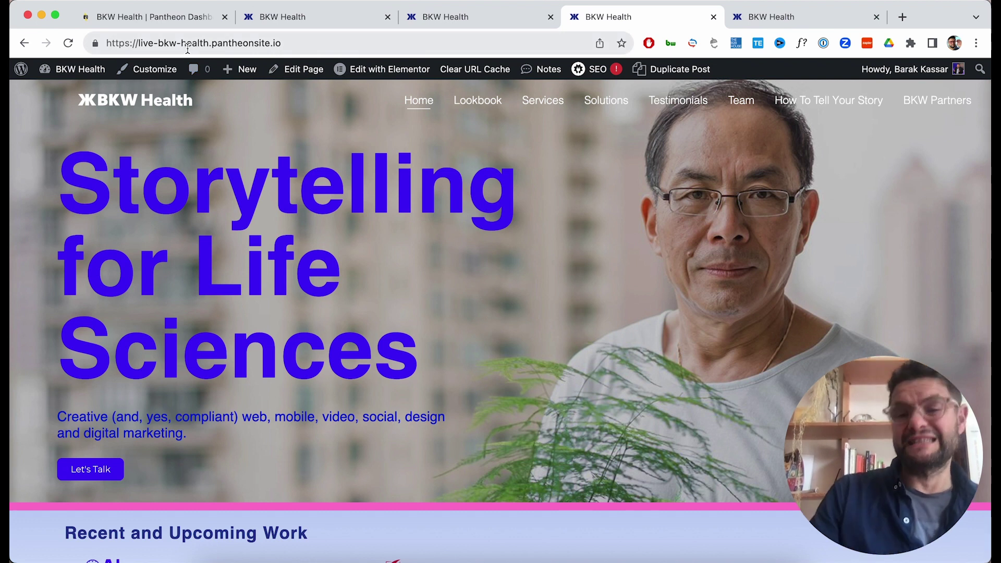
click(757, 9)
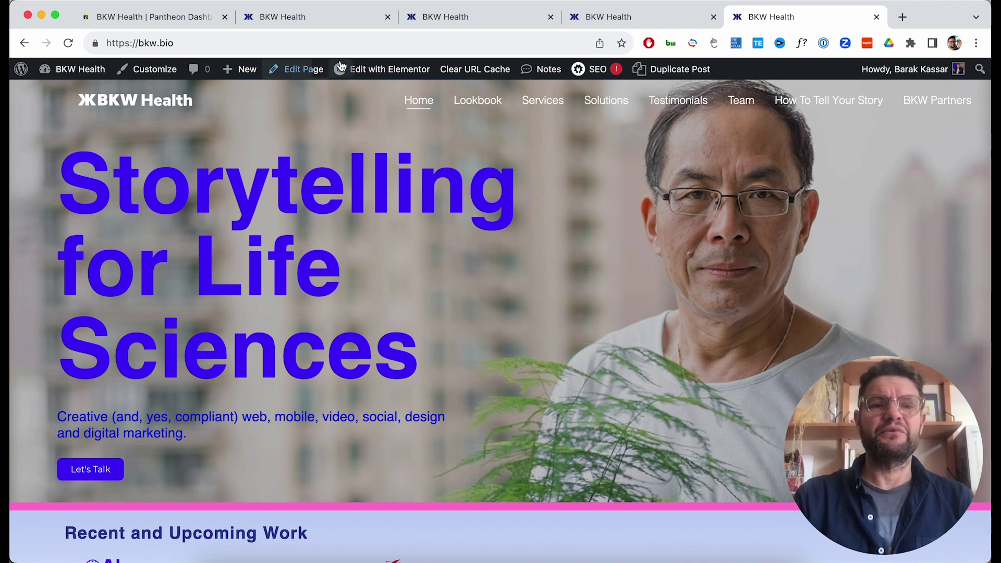
In Elementor, change the hero subtitle to 'social media, graphic design' and publish the update.
click(381, 74)
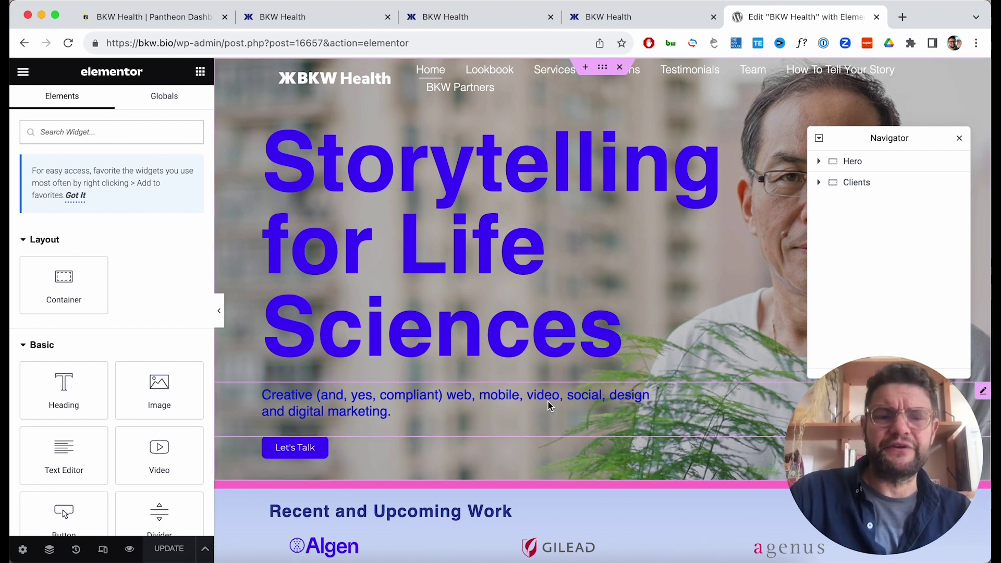
click(471, 400)
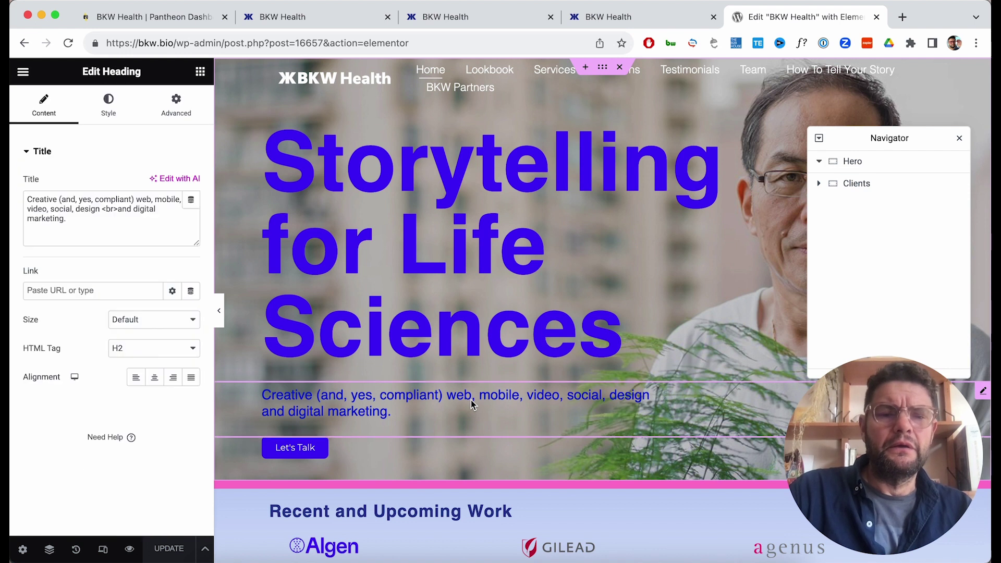
click(610, 396)
key(Left)
text(media)
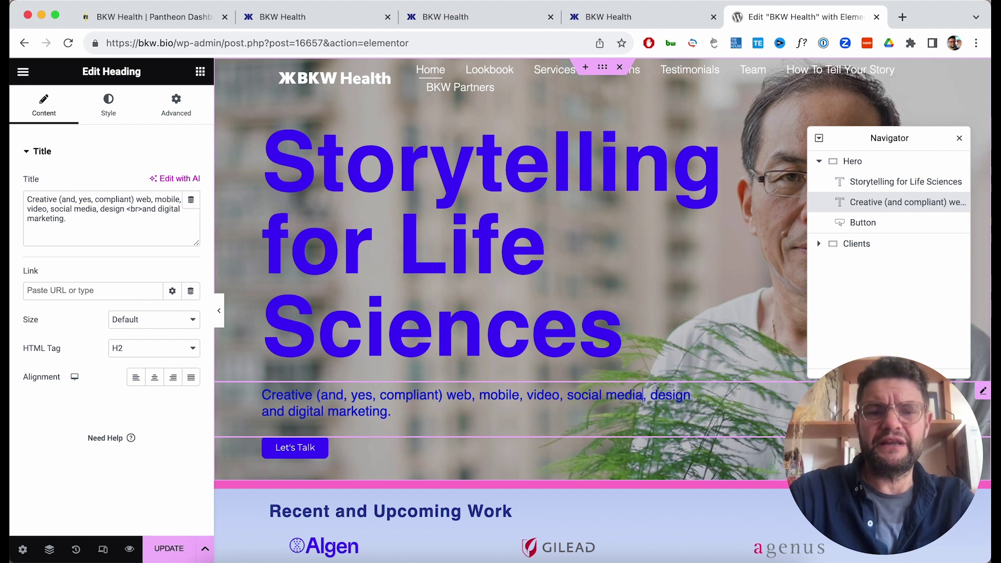
key(Right)
key(Right)
text(graphic)
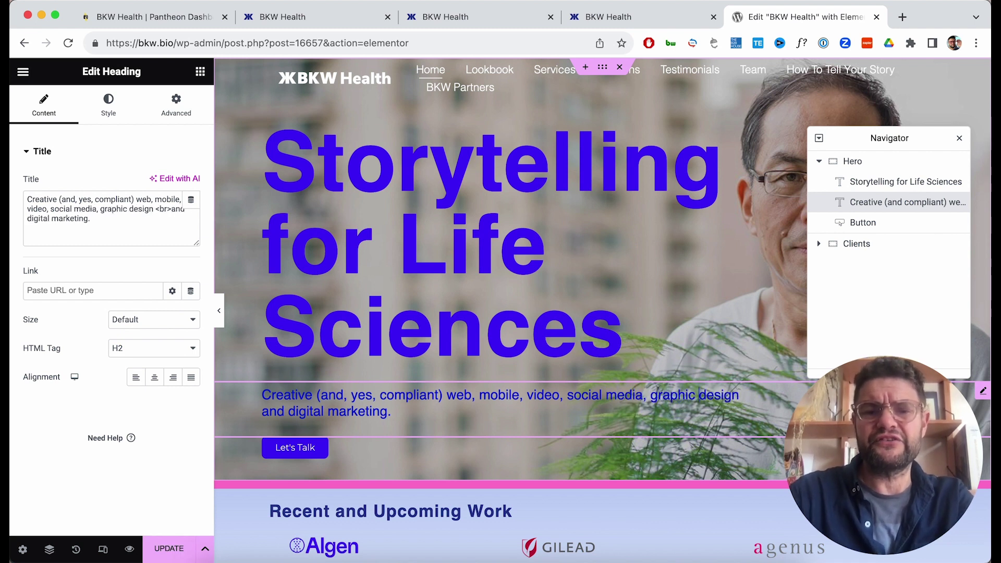
click(157, 554)
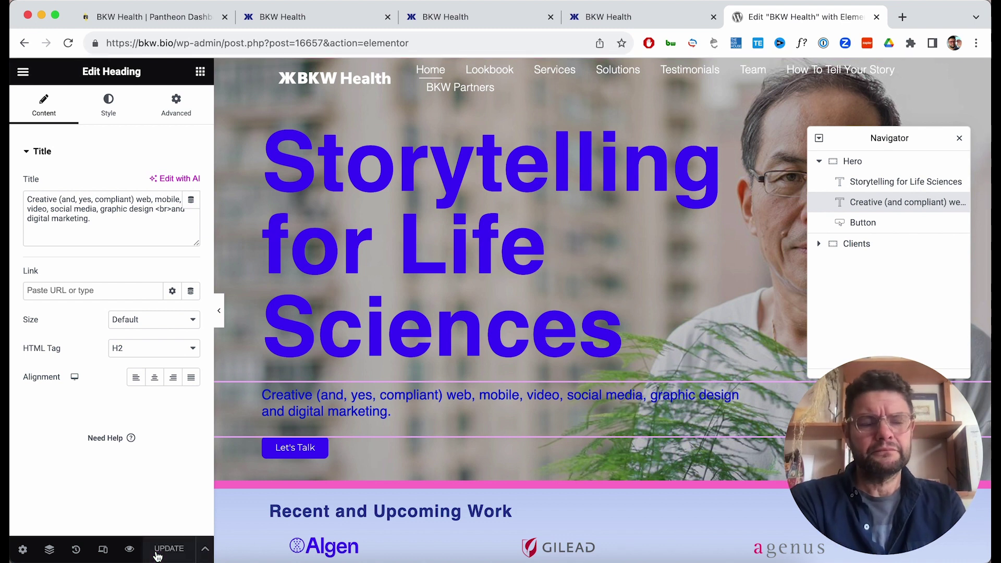
click(23, 72)
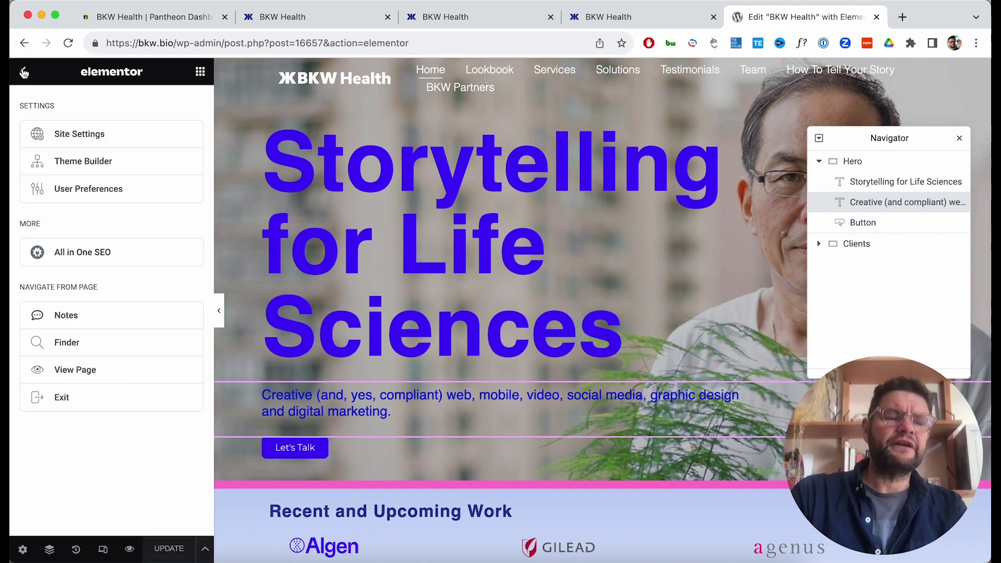
View the published page, then reload the Live and Test copies to compare subtitles.
click(89, 380)
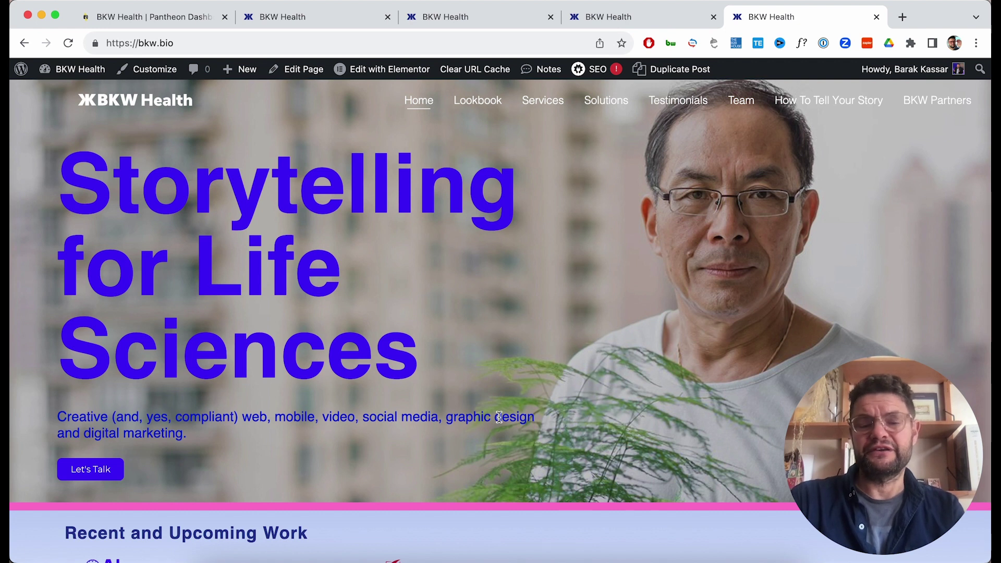
click(647, 22)
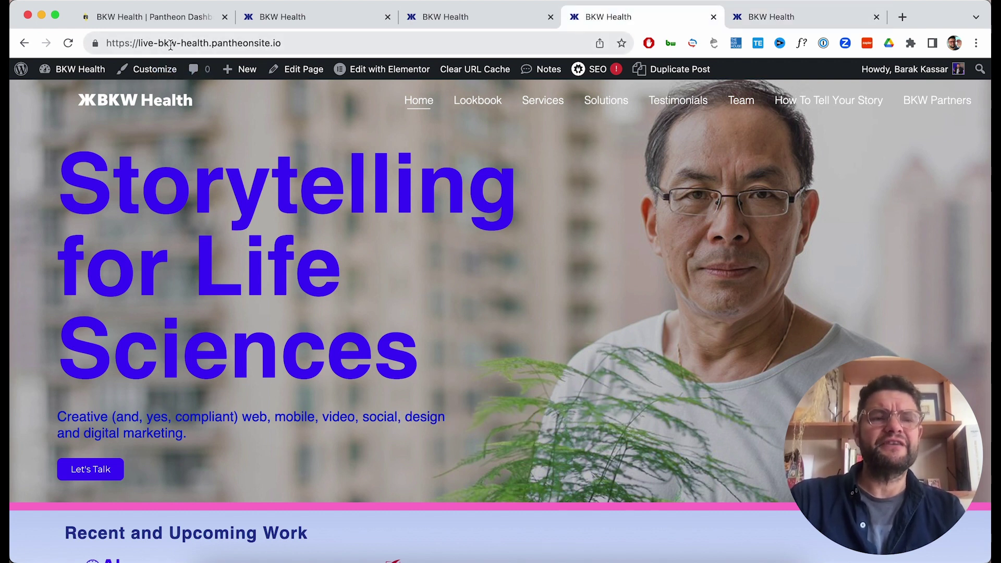
click(67, 43)
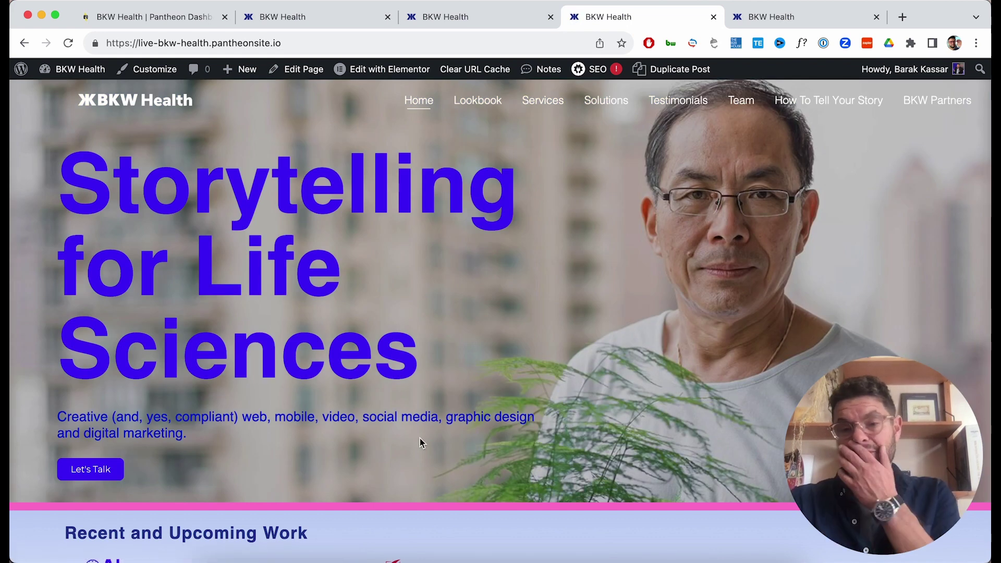
click(480, 16)
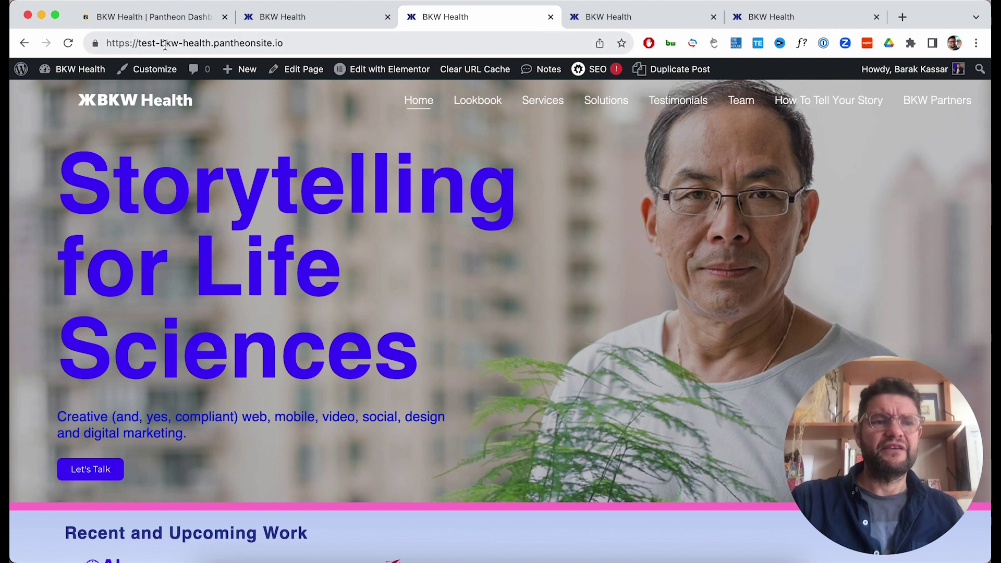
click(67, 46)
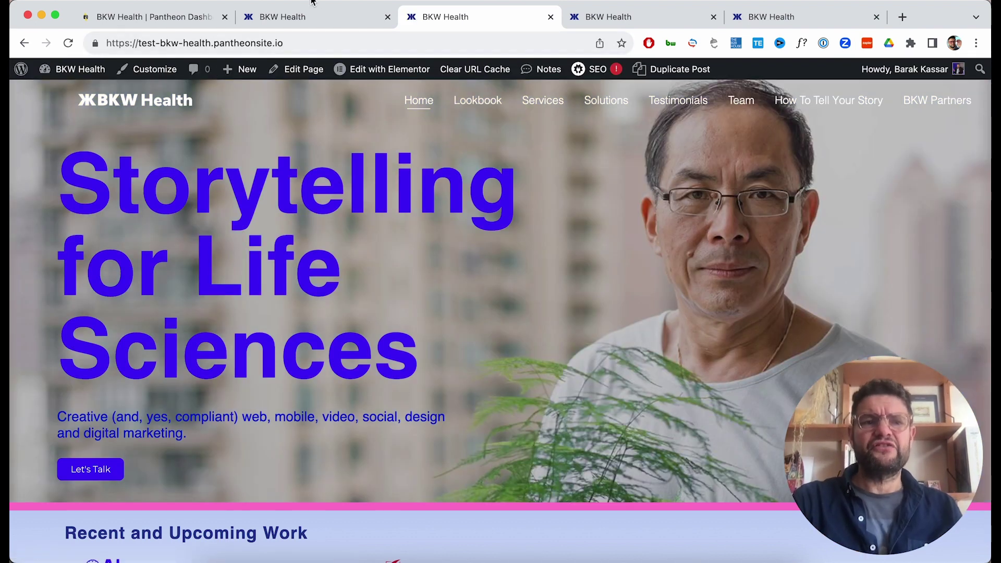
click(300, 18)
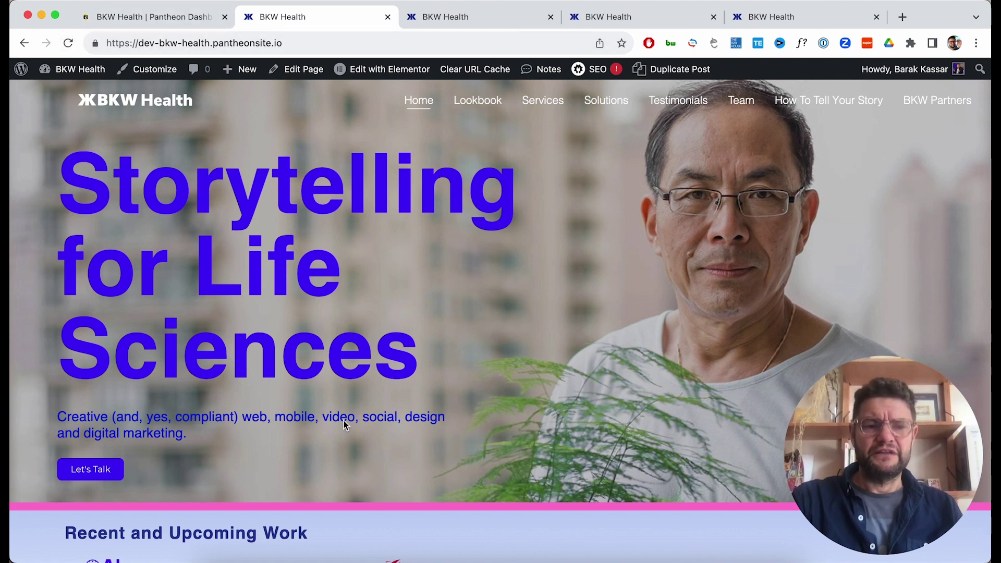
Reload the Dev copy to confirm the old subtitle, then return to Pantheon's deploy log.
click(71, 47)
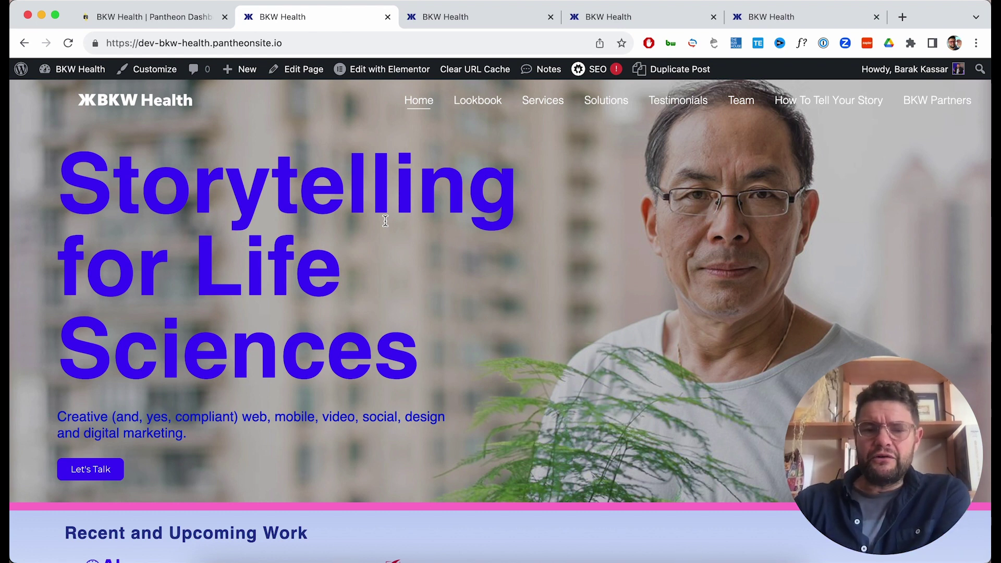
click(160, 16)
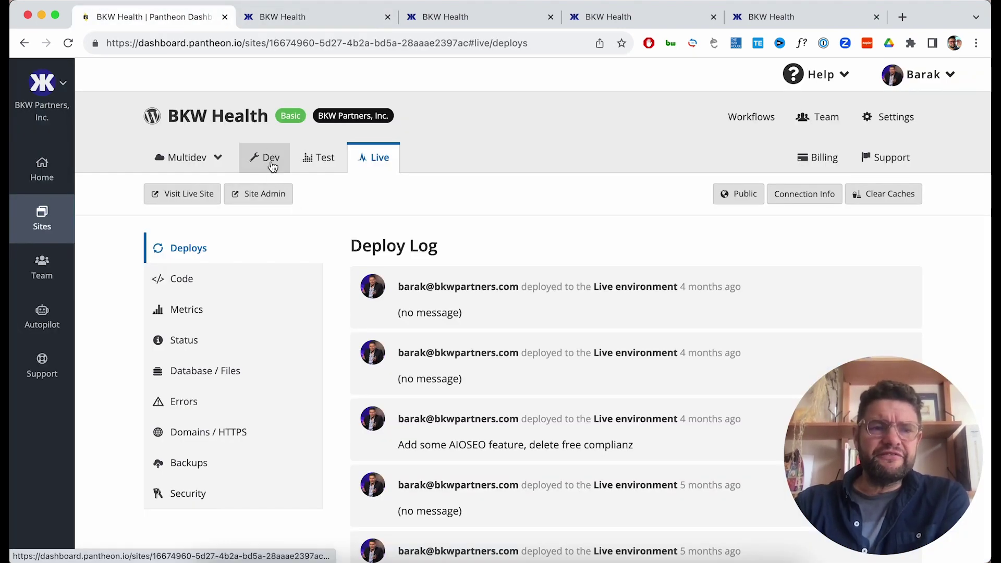
Review the Dev code view's four upstream updates, including WordPress 6.3.2.
click(272, 167)
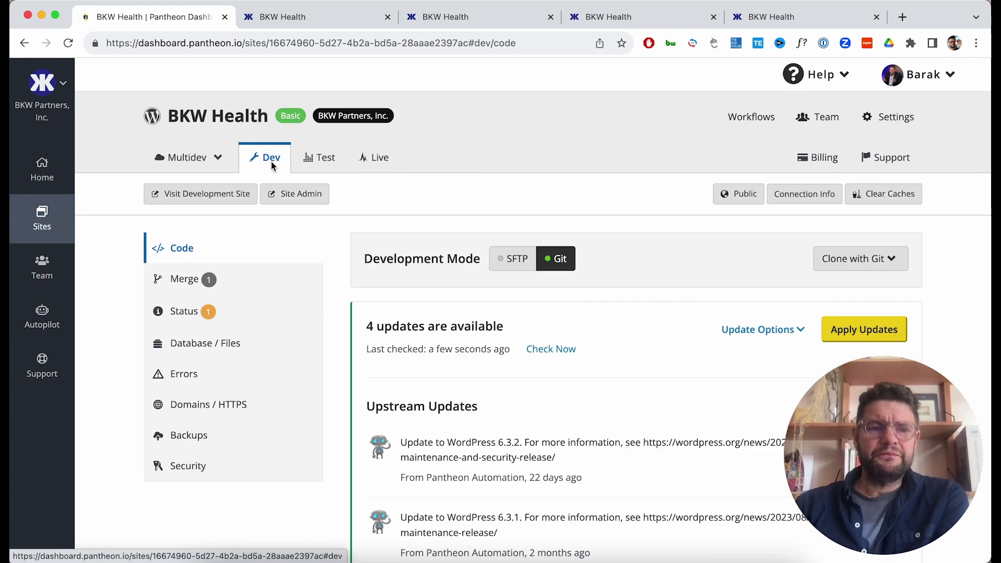
scroll(761, 361, down, 3)
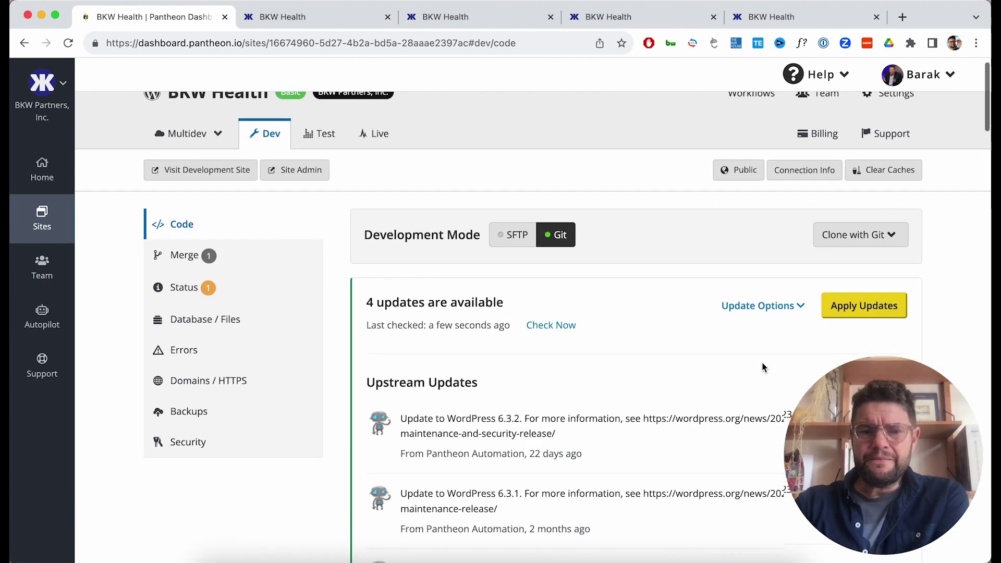
scroll(762, 365, down, 2)
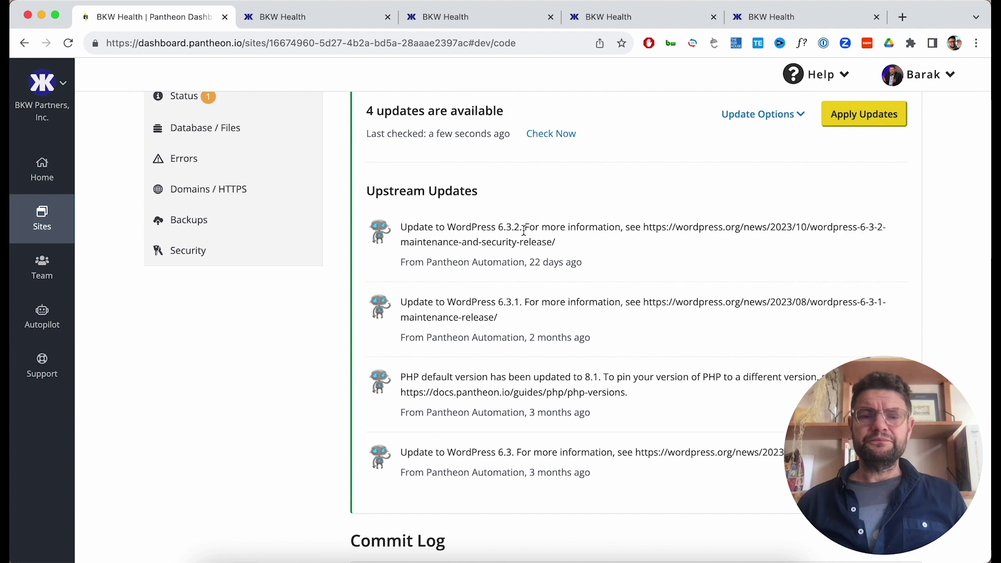
scroll(524, 230, up, 5)
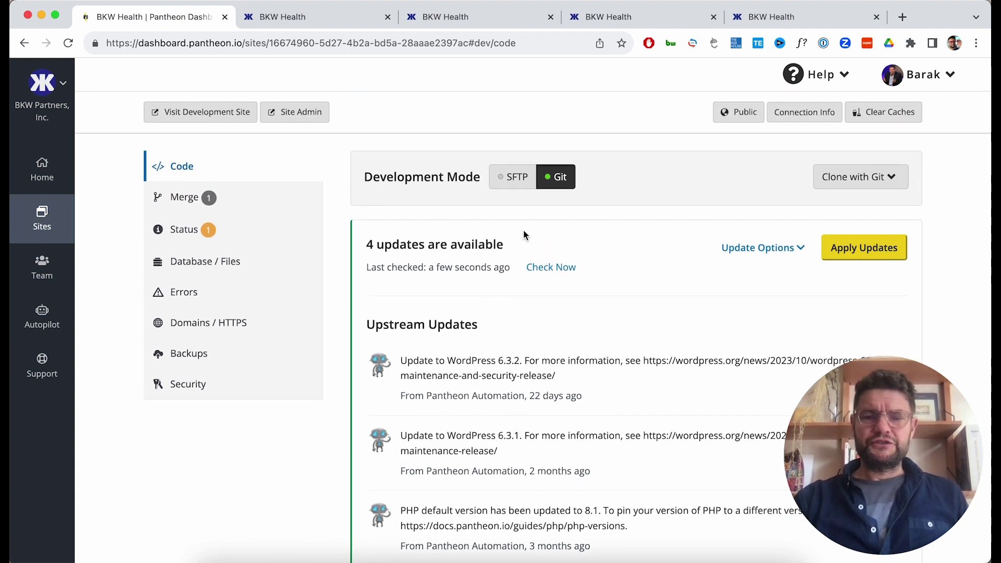
View the Dev backup log of daily scheduled backups from Oct 30th to Nov 3rd.
click(201, 359)
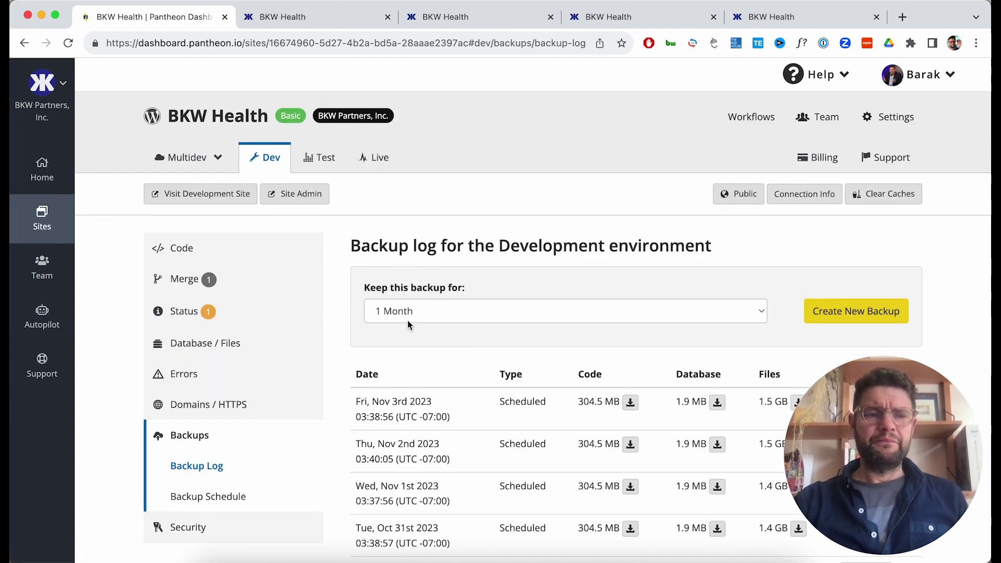
scroll(423, 396, down, 2)
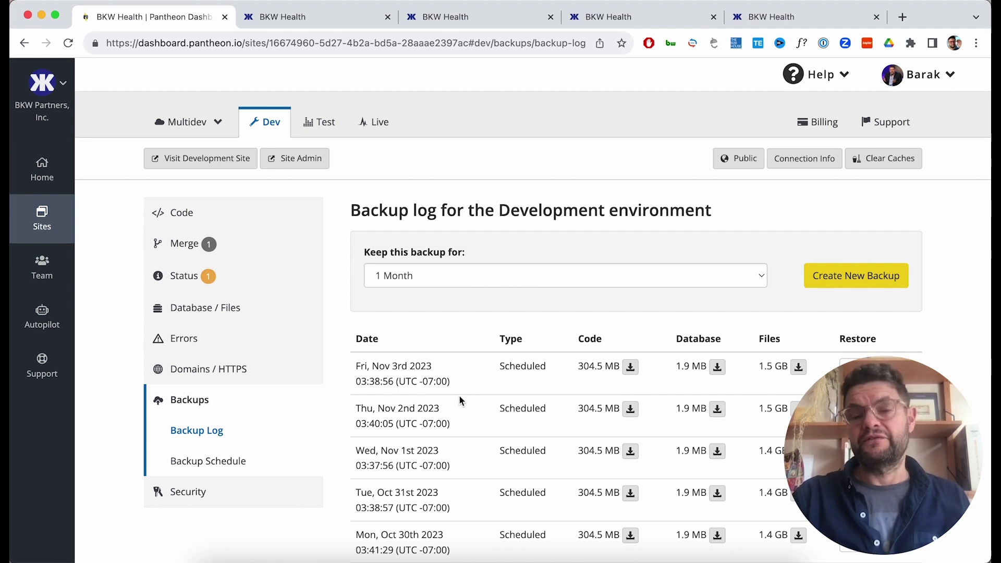
Go back to the Dev code view and review the four pending upstream updates.
click(194, 215)
scroll(513, 229, down, 3)
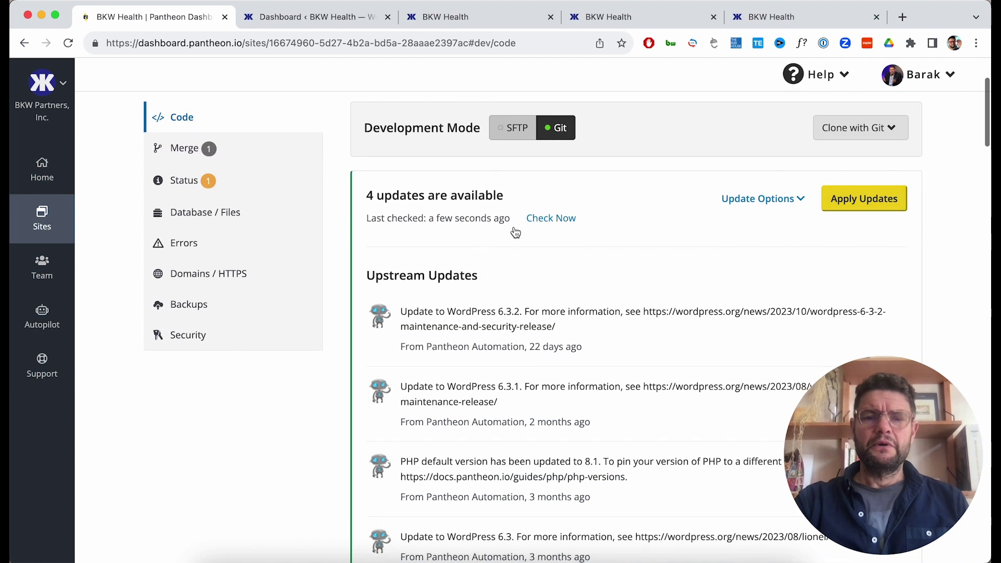
scroll(513, 231, down, 1)
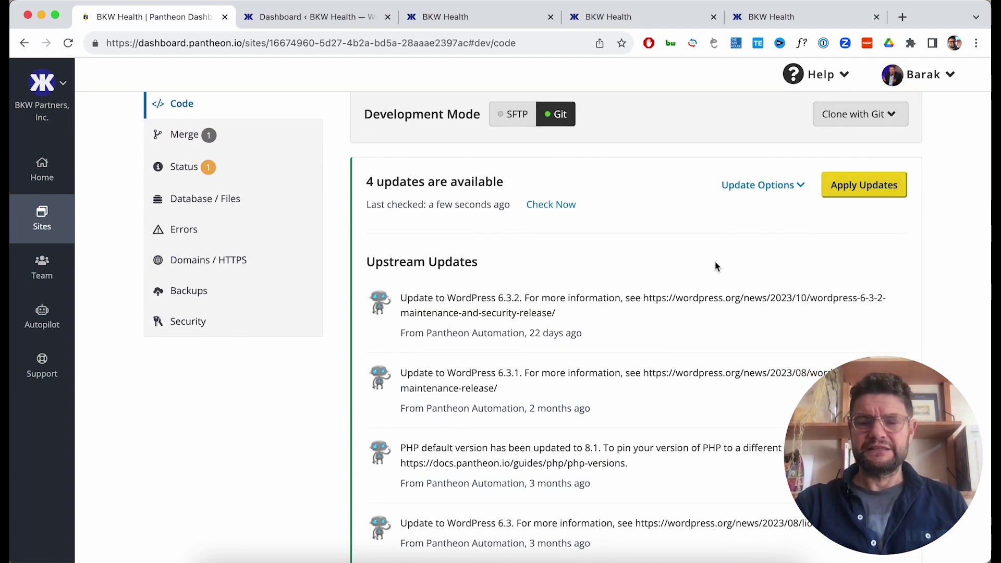
scroll(715, 262, up, 1)
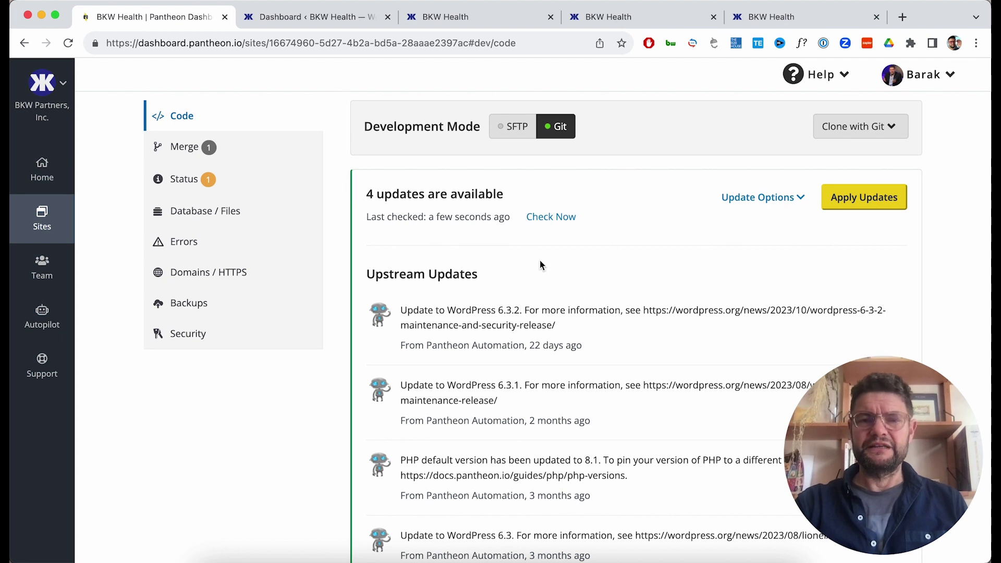
scroll(525, 272, up, 1)
scroll(525, 272, up, 1)
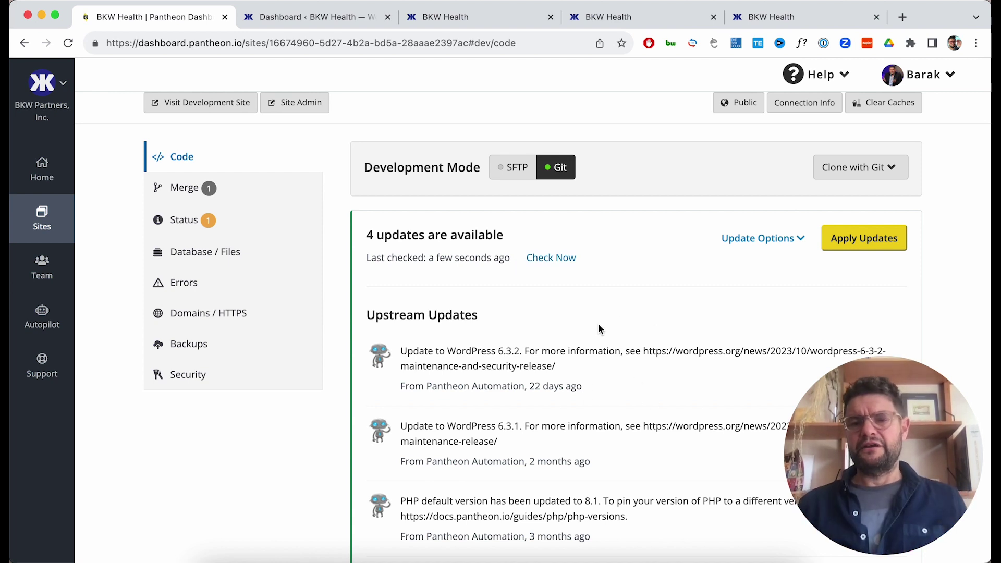
Apply the four upstream updates on Dev and follow the workflow until it finishes.
click(876, 238)
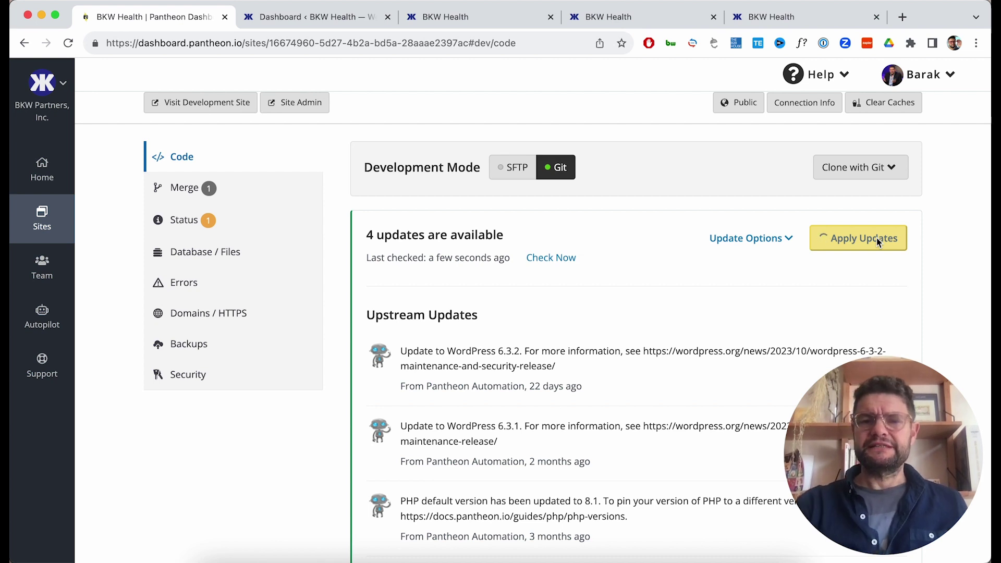
scroll(877, 238, up, 3)
scroll(877, 238, up, 1)
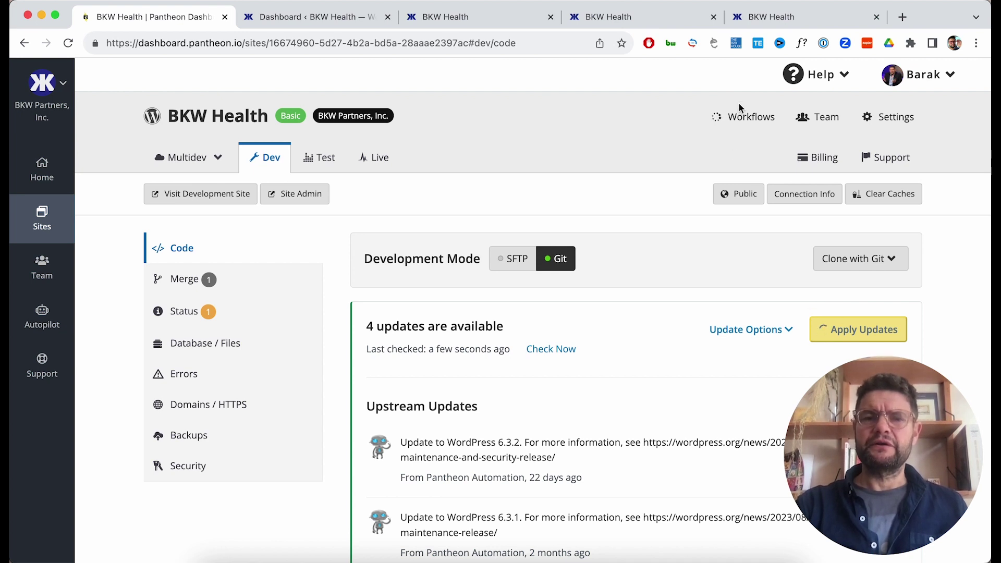
click(739, 116)
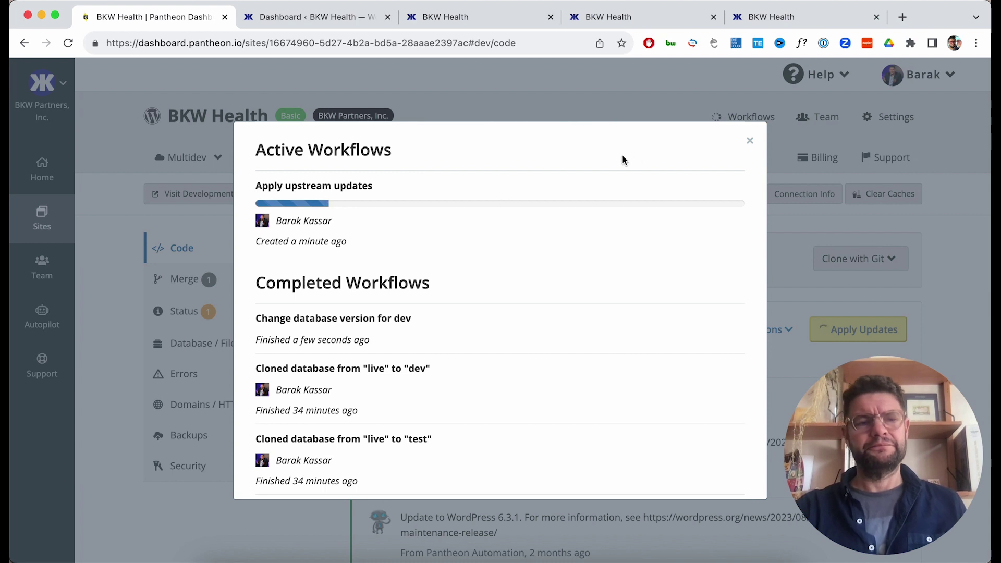
click(750, 141)
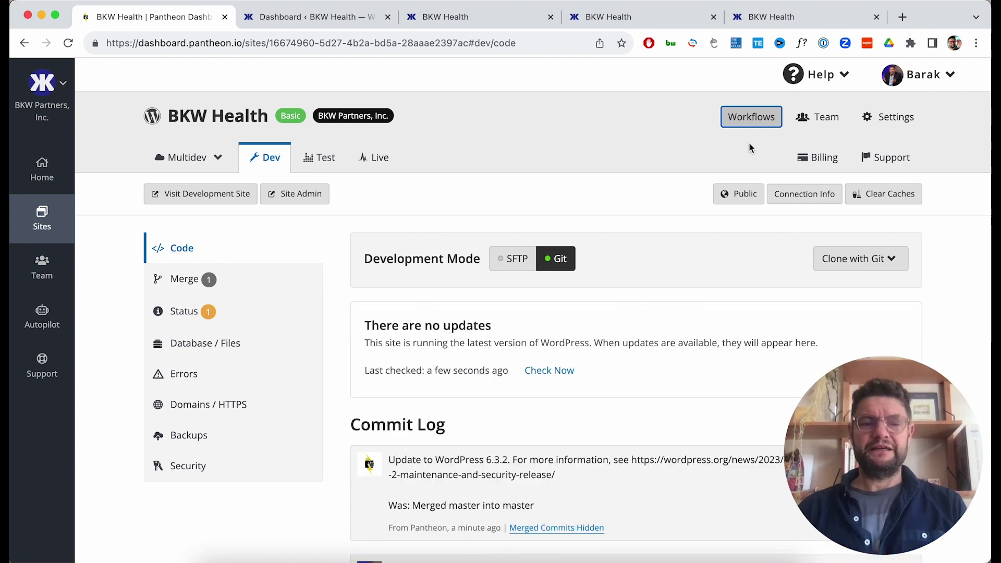
Confirm the WordPress 6.3.2 commit in the Dev commit log, then go to the WordPress admin.
scroll(710, 386, down, 3)
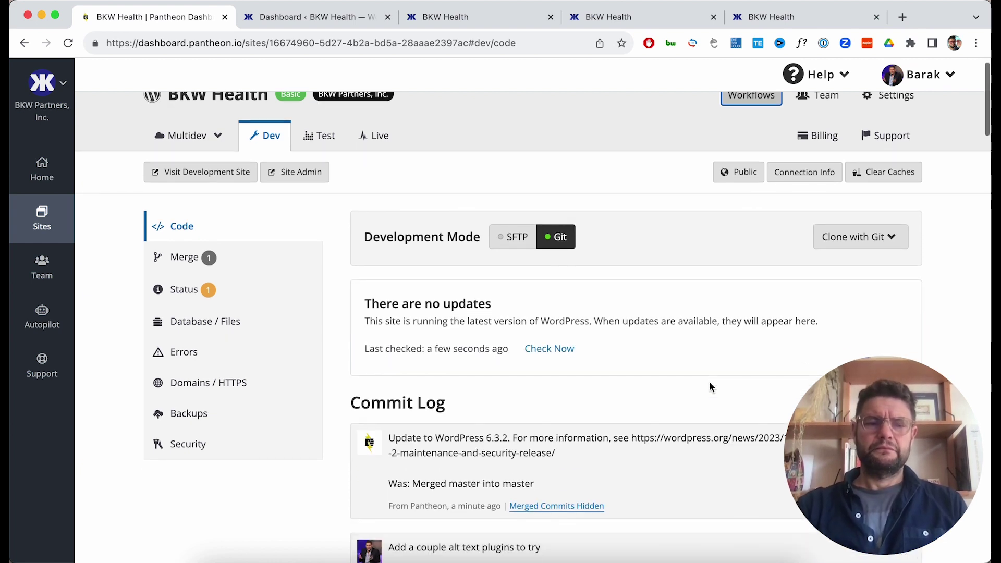
scroll(709, 386, down, 1)
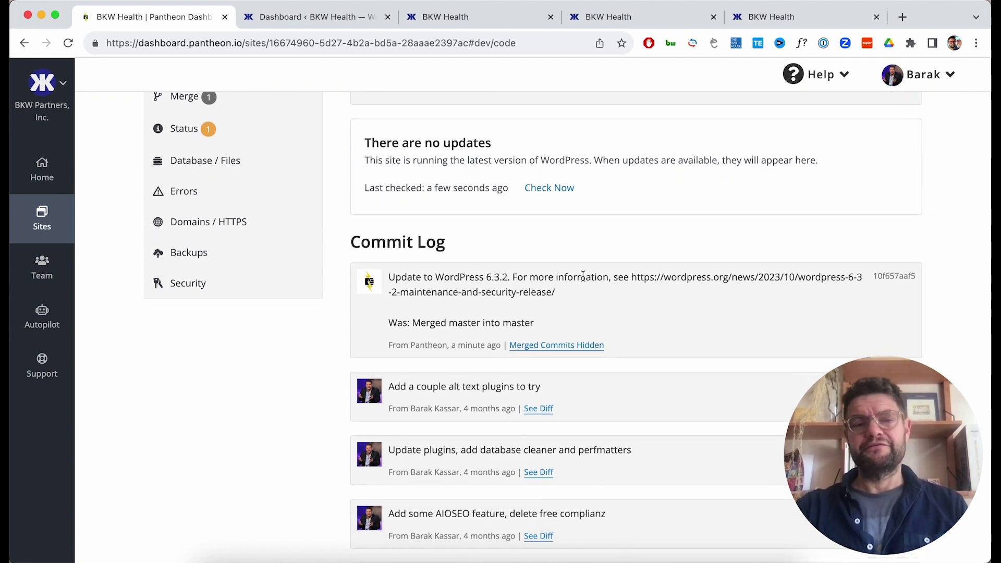
scroll(582, 275, up, 3)
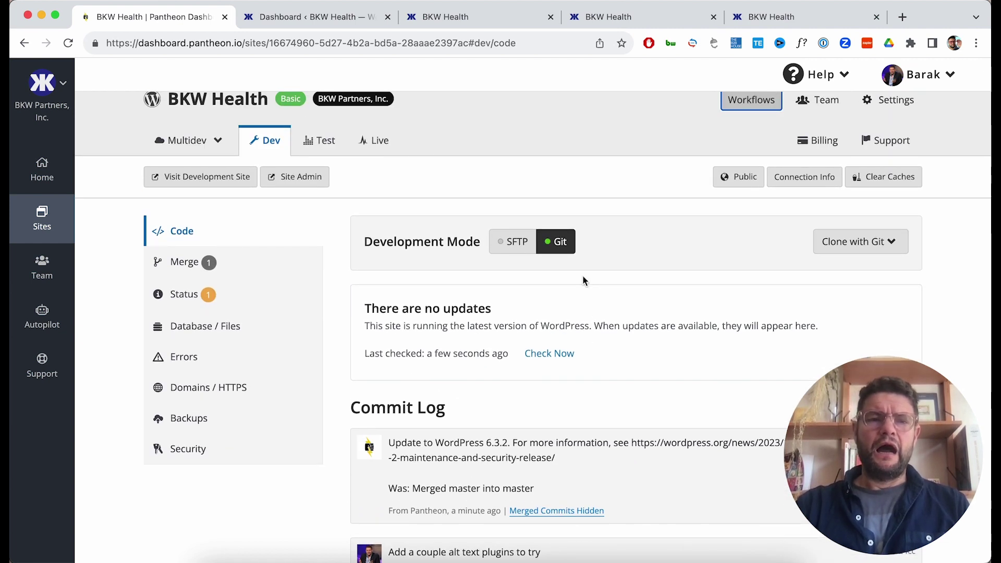
click(299, 17)
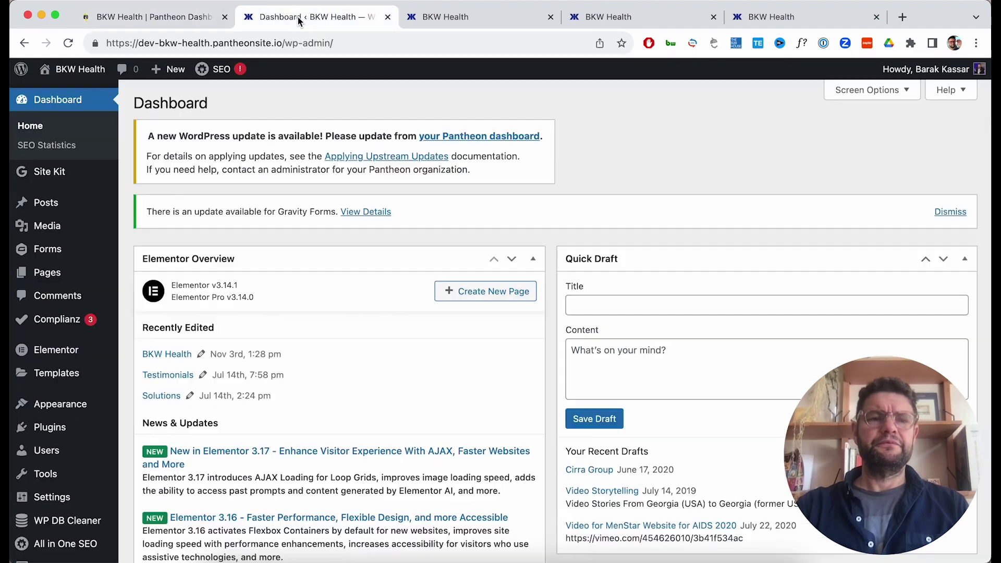
Visit the updated dev site and browse its homepage and Team page.
mouse_move(58, 73)
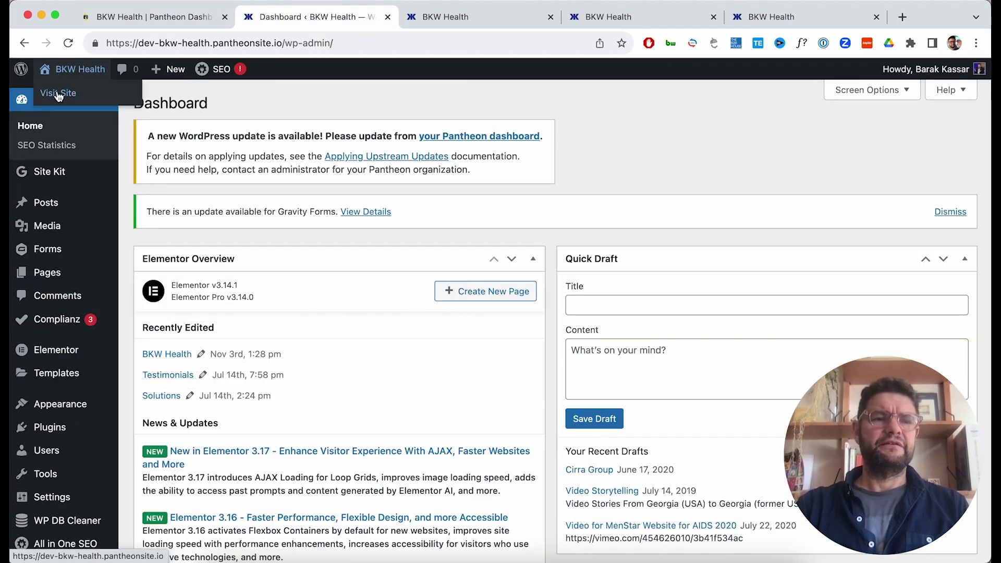
click(58, 94)
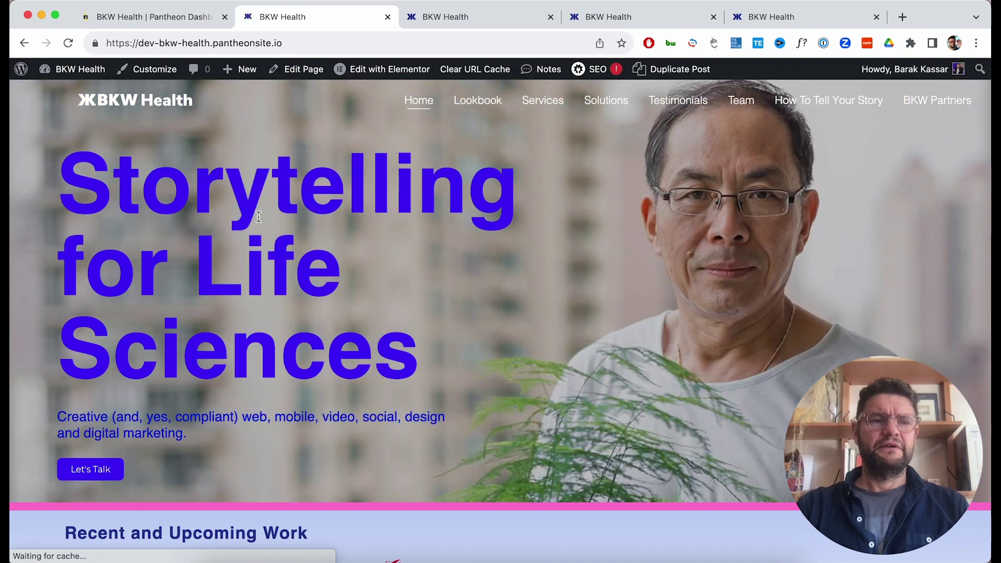
scroll(258, 217, down, 5)
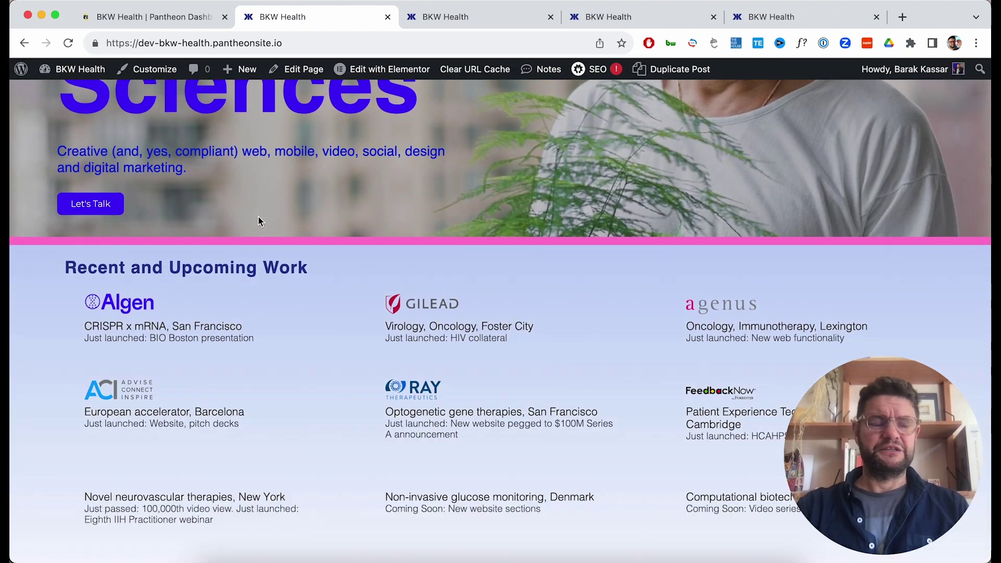
scroll(257, 217, down, 2)
scroll(258, 217, up, 7)
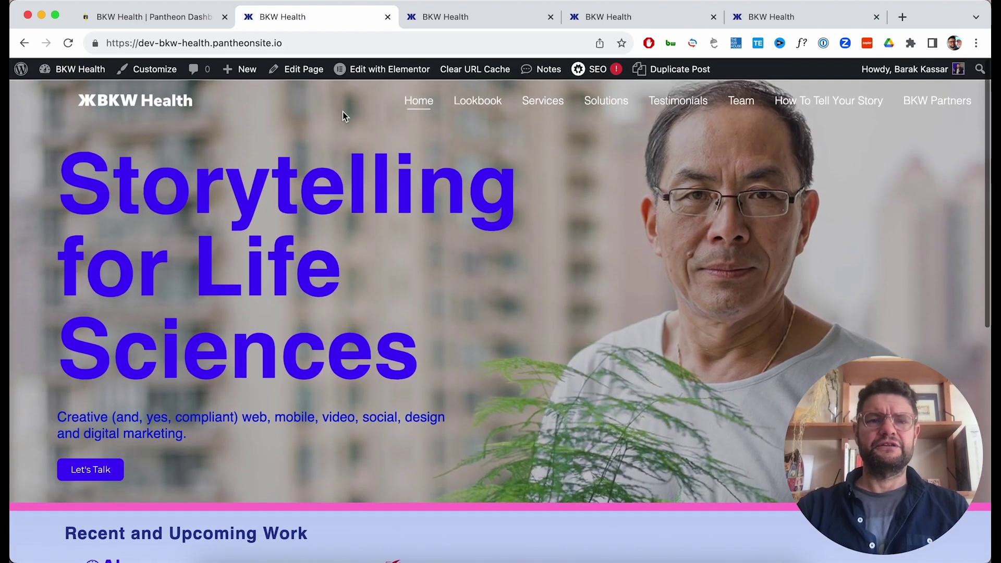
click(754, 103)
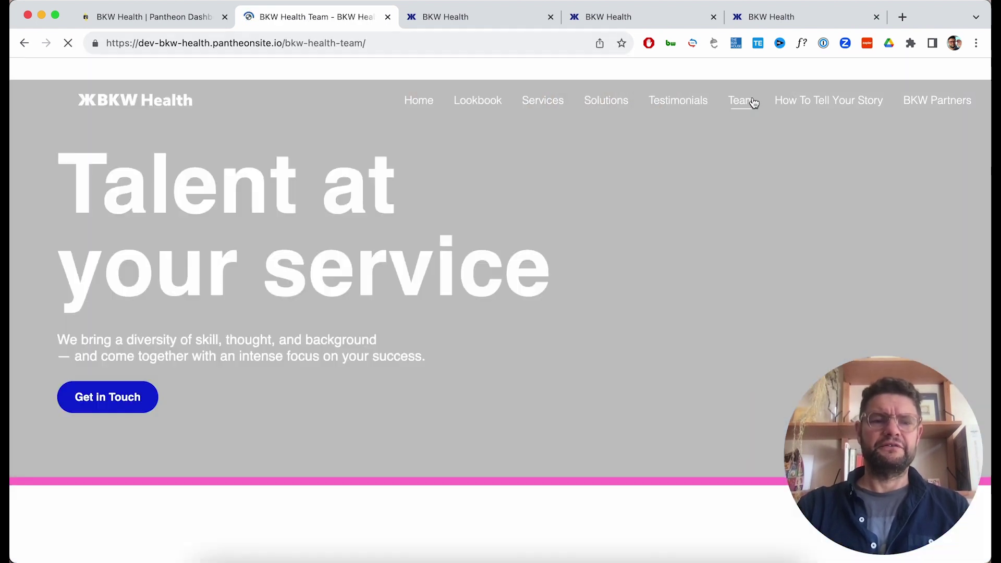
scroll(661, 230, down, 3)
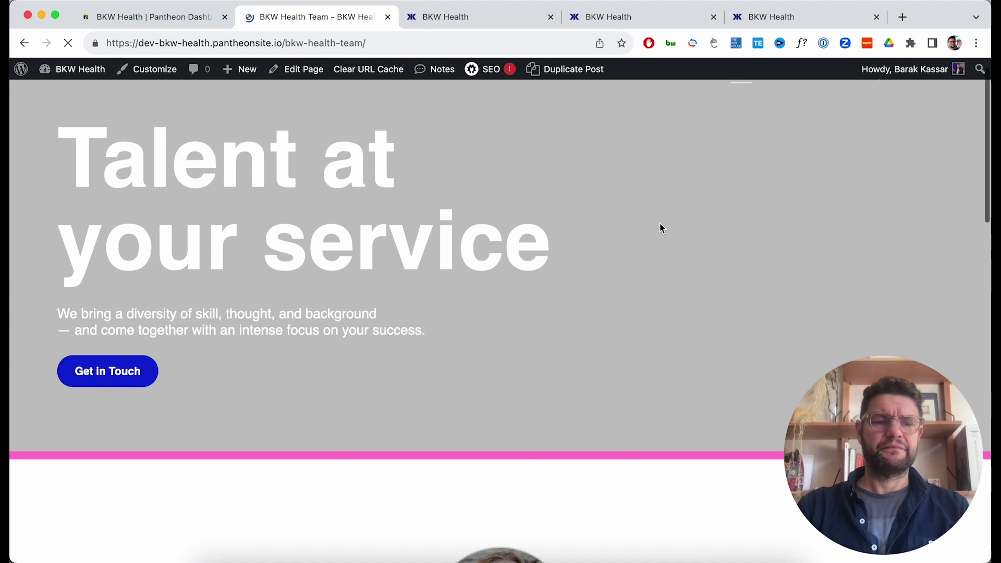
scroll(660, 229, down, 5)
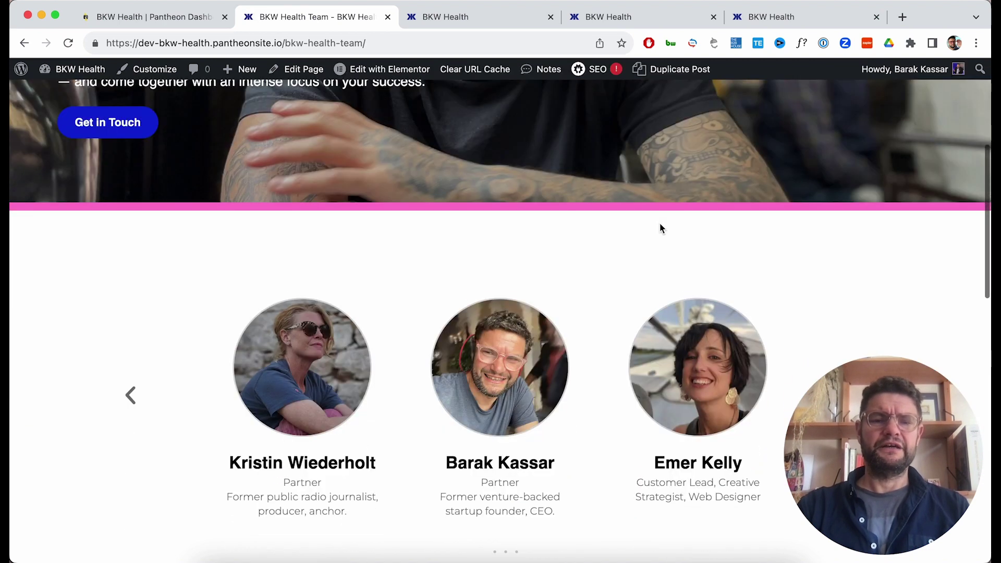
scroll(659, 228, up, 10)
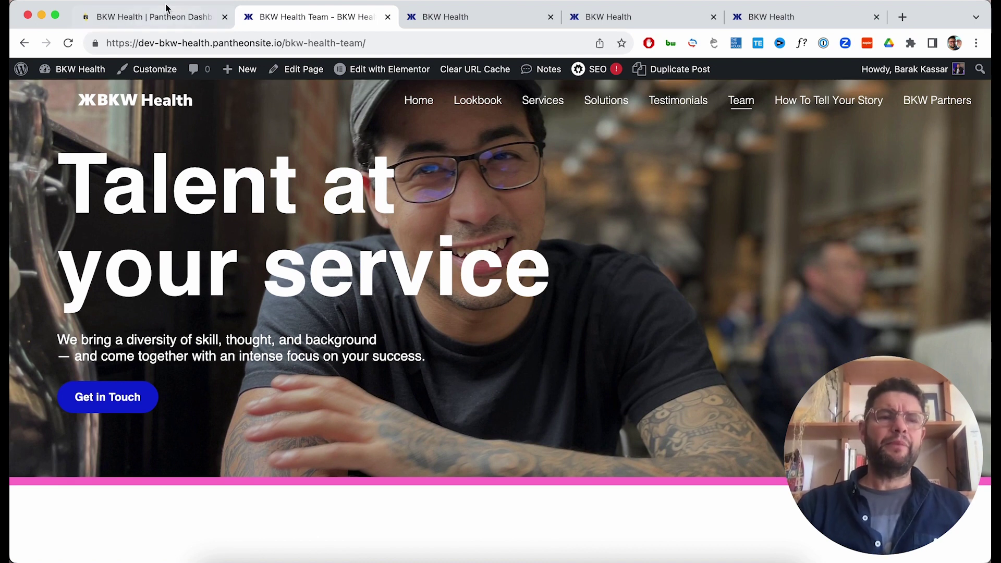
Switch the Pantheon Dev environment to SFTP mode.
click(159, 19)
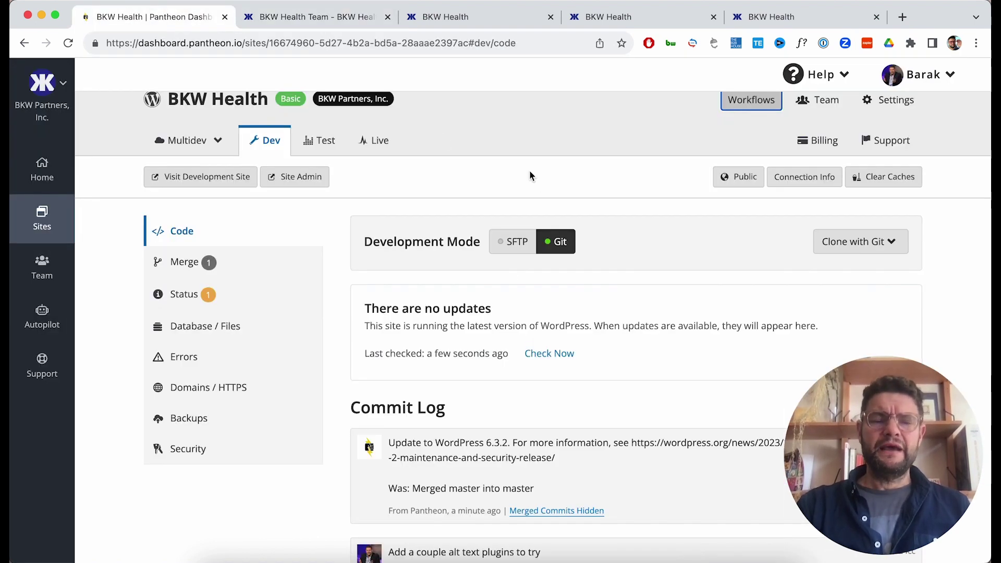
click(503, 243)
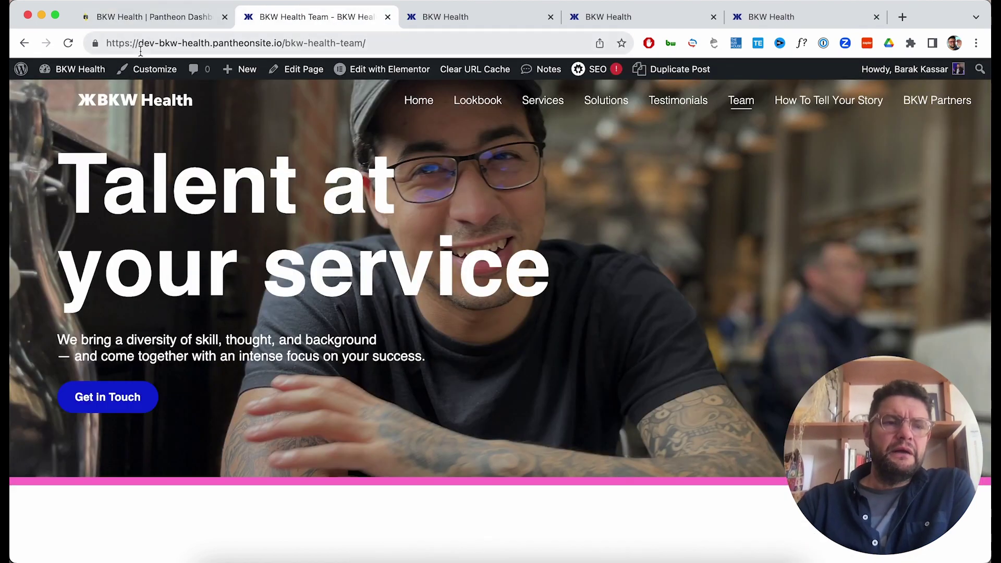
mouse_move(75, 69)
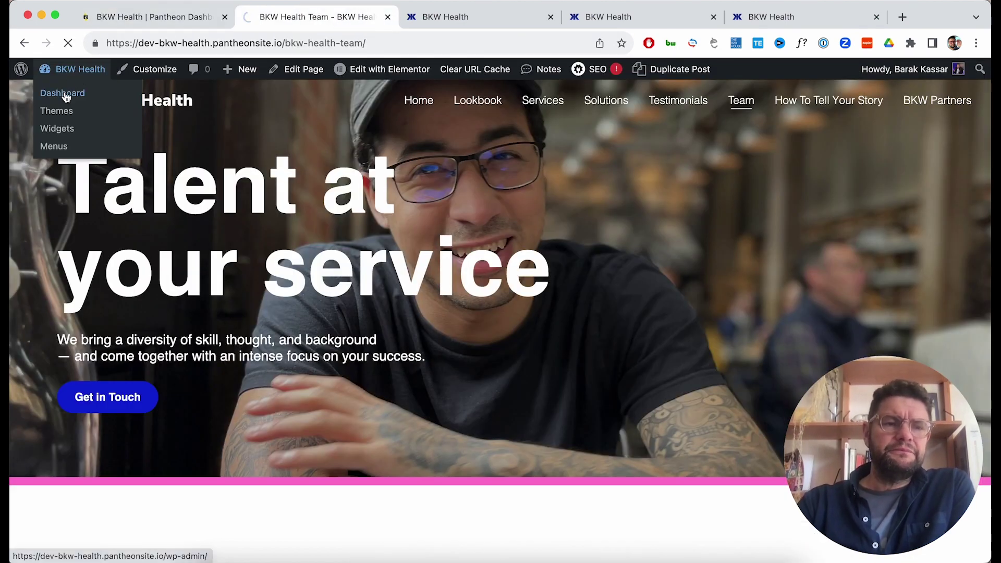
Update the Dev site's WordPress database, then bring up the Installed Plugins list.
click(62, 94)
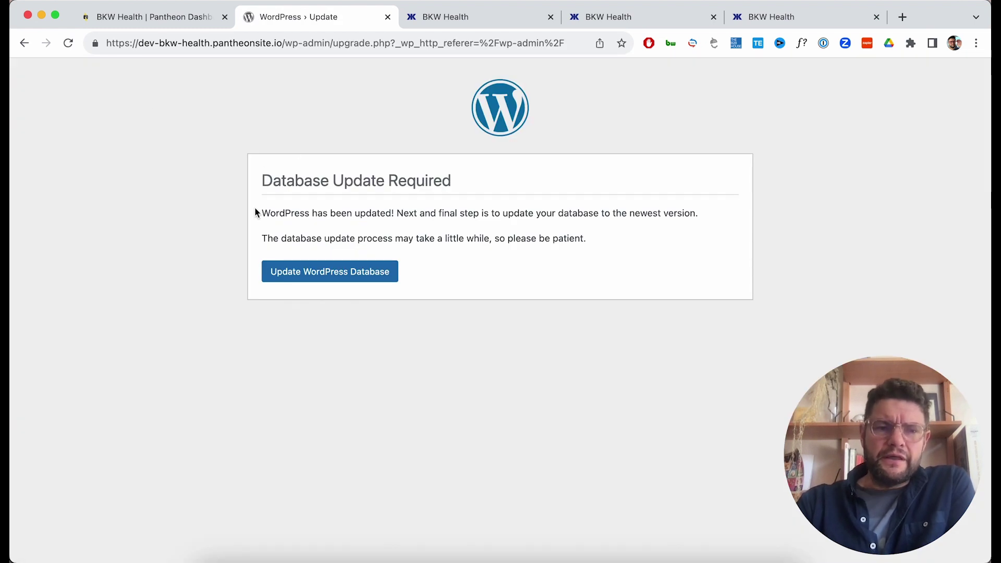
click(340, 278)
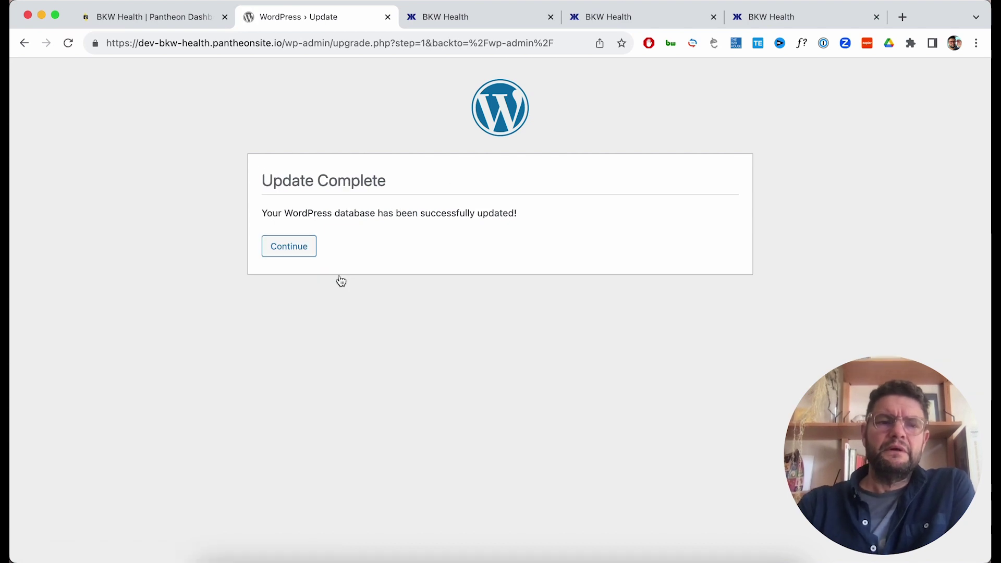
click(300, 247)
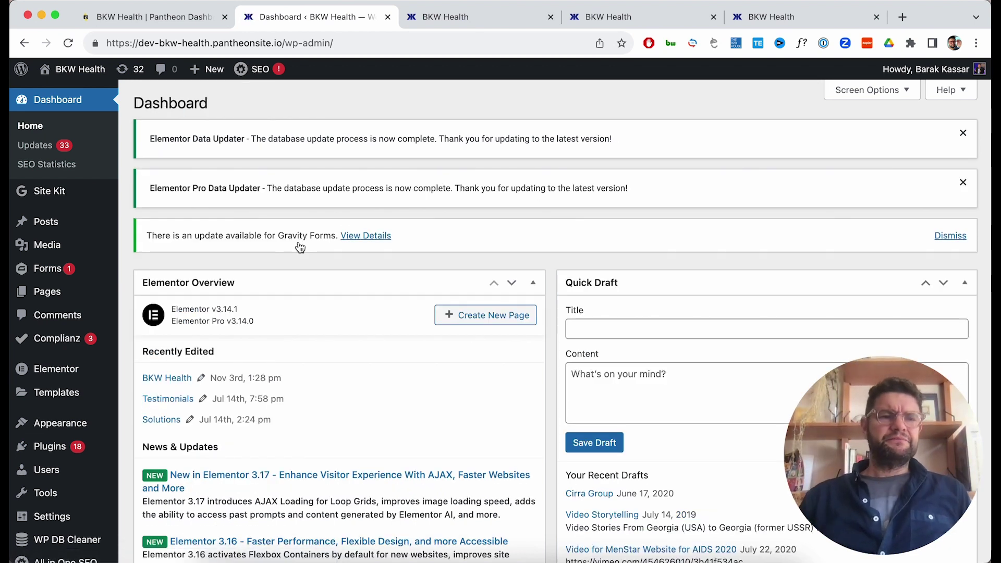
click(57, 448)
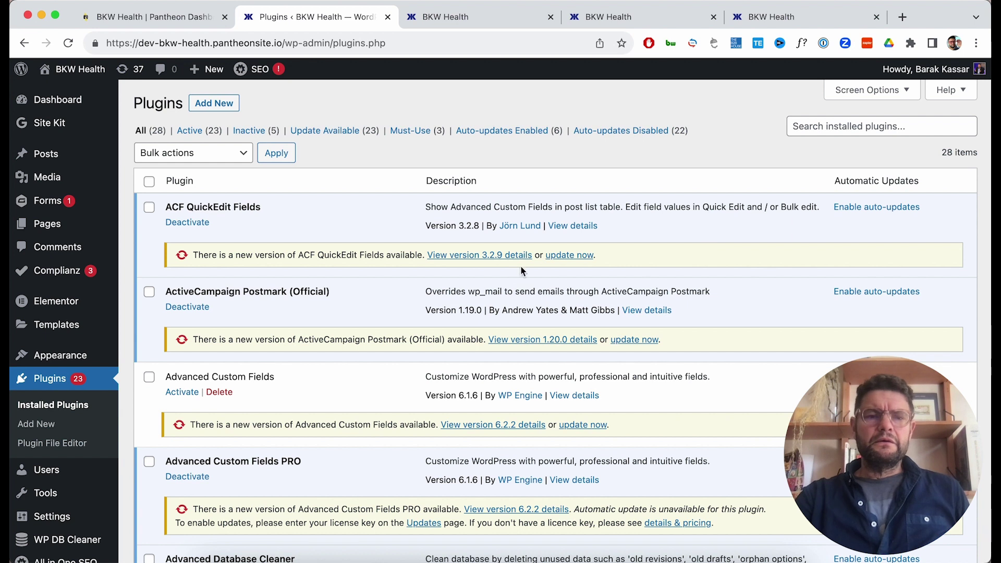
Update ACF QuickEdit Fields, ActiveCampaign Postmark, ACF, Advanced Database Cleaner, the AIOSEO add-ons and Akismet.
click(552, 255)
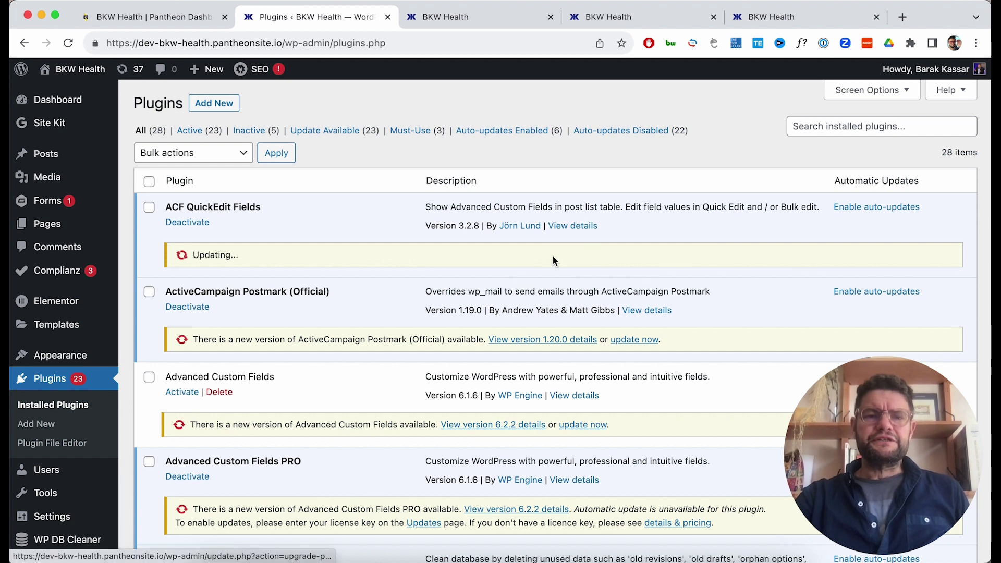
click(635, 340)
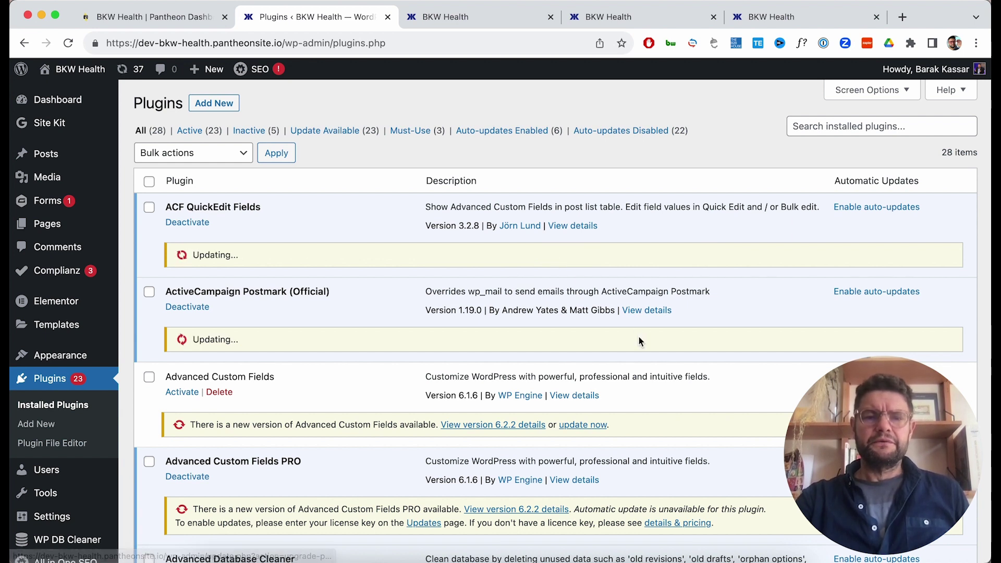
click(584, 425)
scroll(586, 425, down, 3)
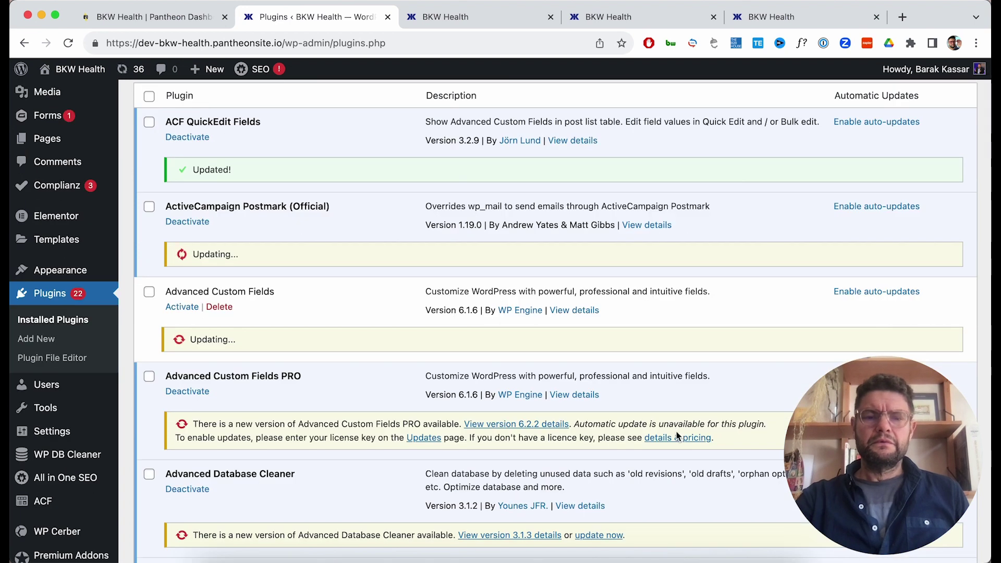
scroll(617, 451, down, 2)
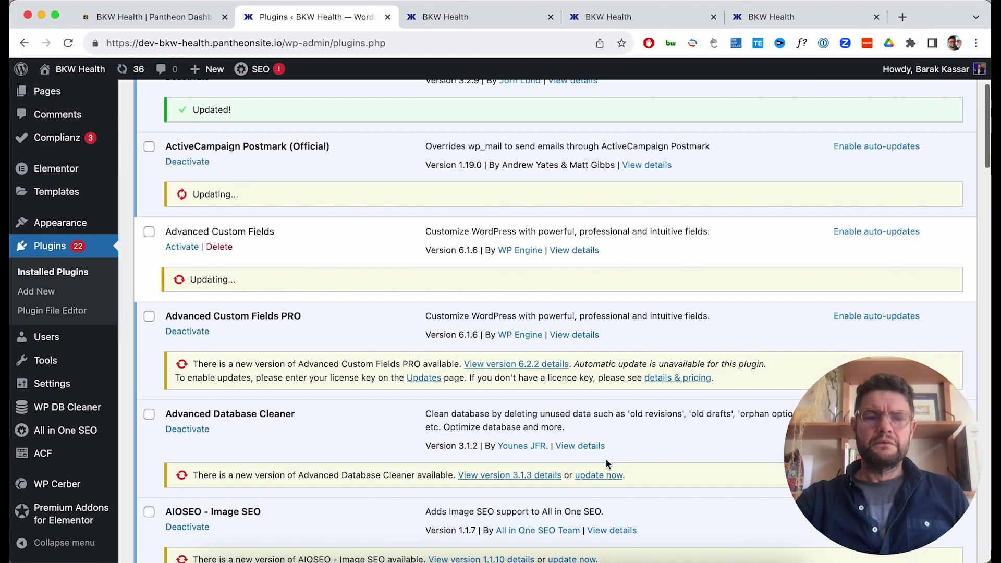
click(595, 475)
scroll(595, 475, down, 2)
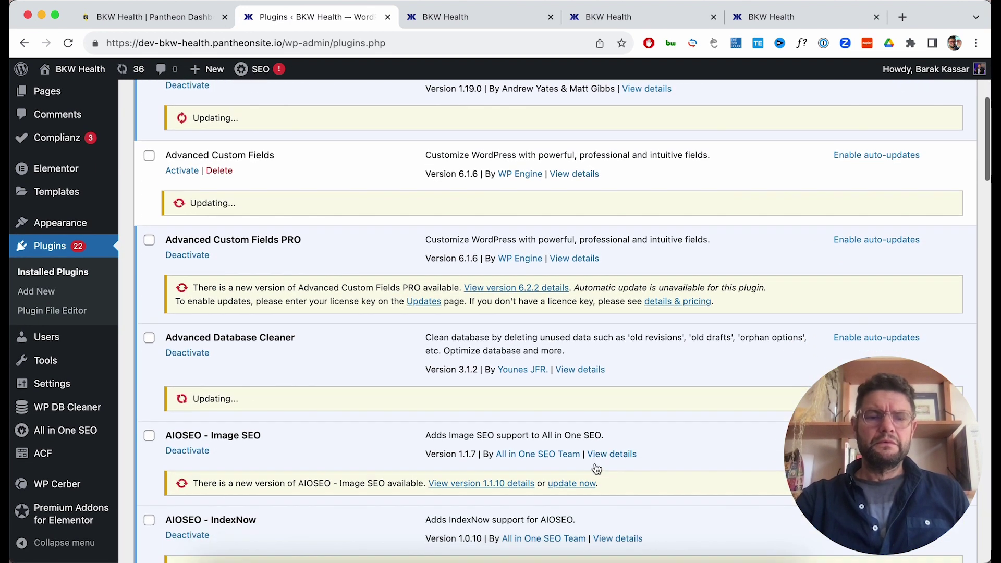
click(573, 476)
scroll(581, 475, down, 2)
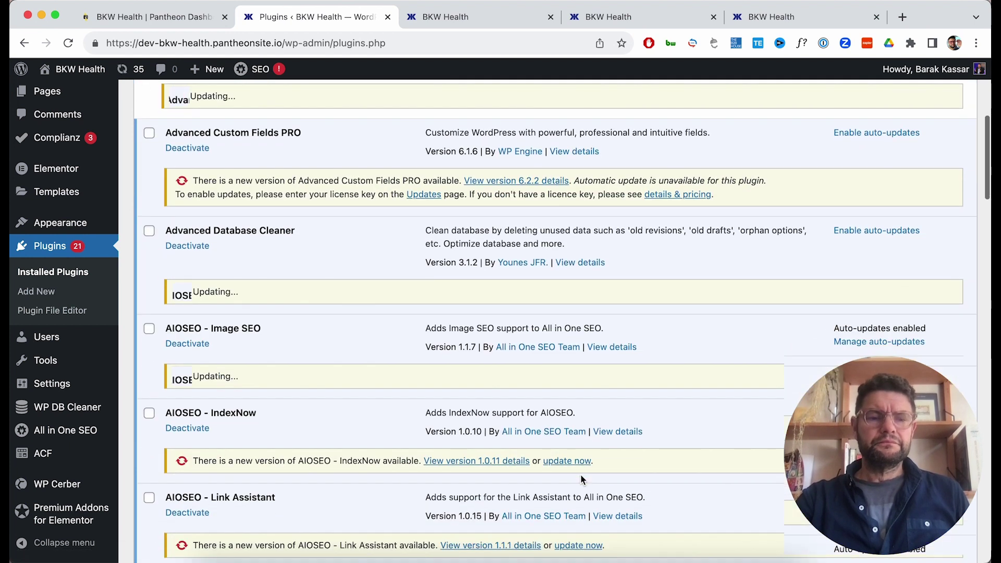
scroll(580, 474, down, 1)
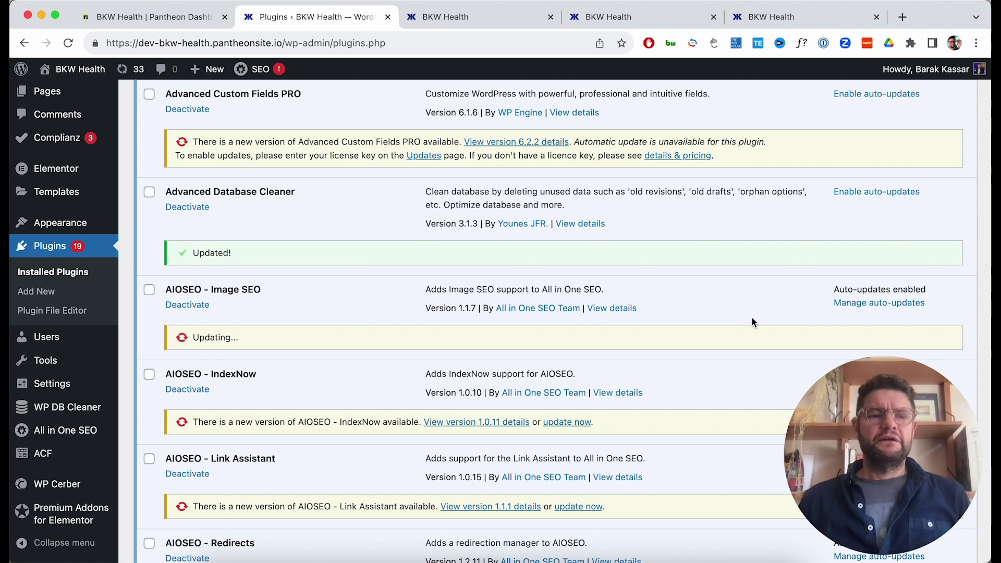
scroll(752, 321, down, 2)
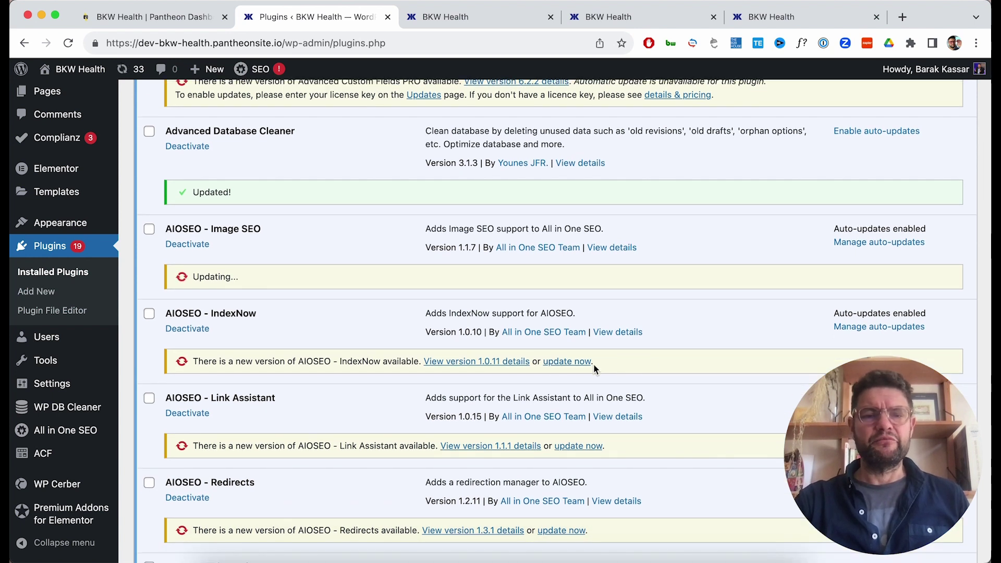
click(584, 362)
click(570, 446)
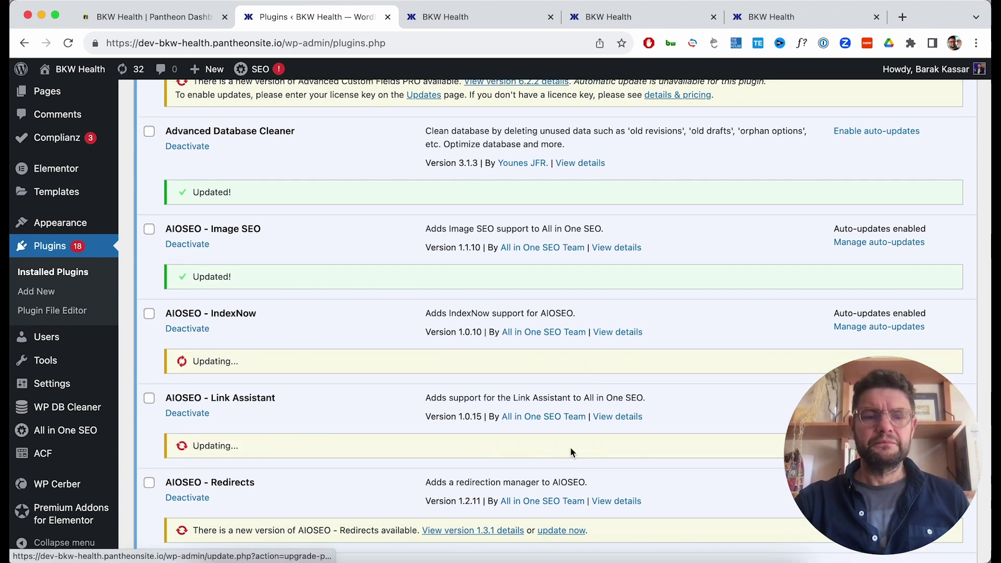
scroll(570, 448, down, 3)
click(569, 451)
scroll(568, 452, down, 5)
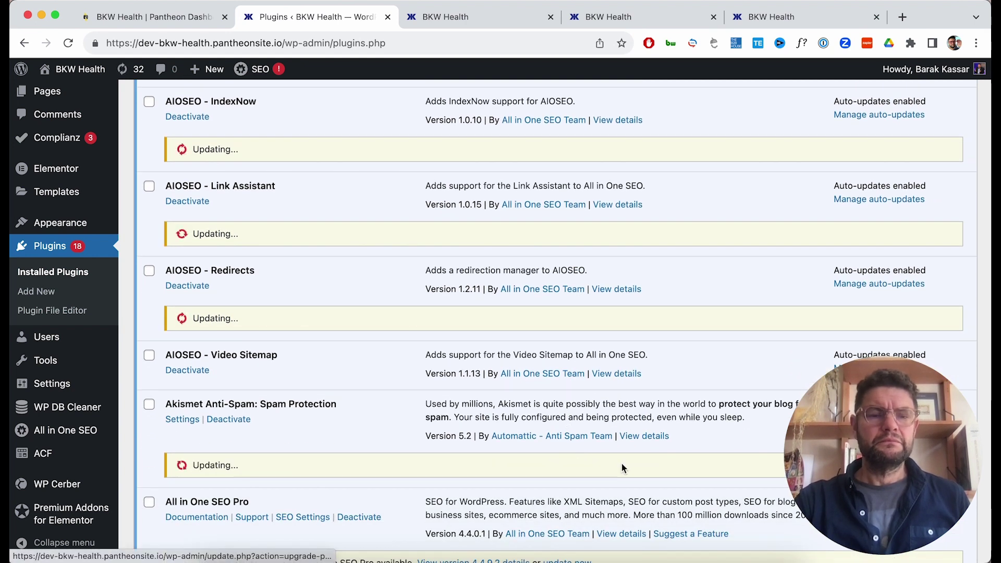
click(621, 464)
Update All in One SEO Pro, Alt Manager, both Complianz plugins, Elementor 3.17.2 and Elementor Pro.
scroll(621, 464, down, 5)
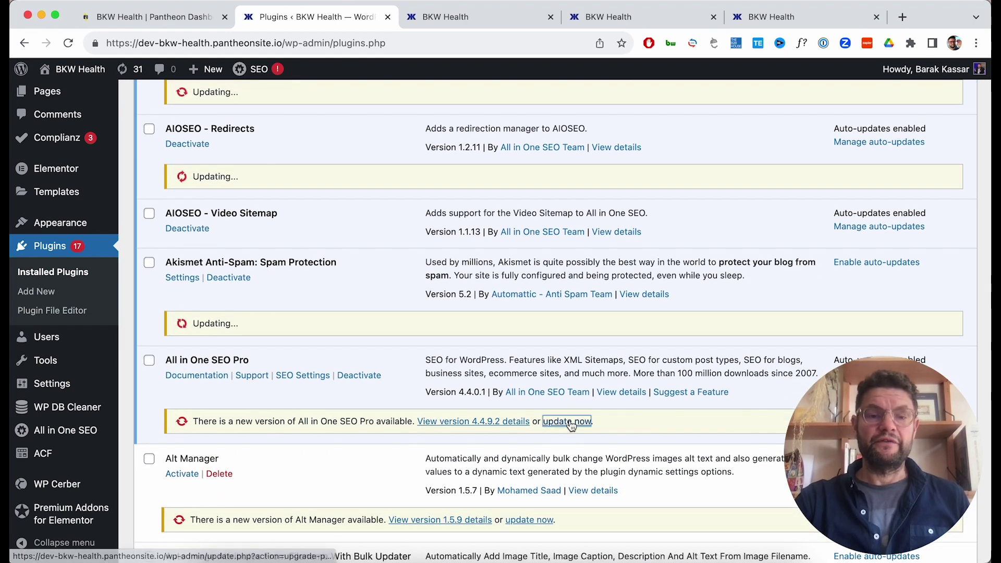
click(567, 421)
scroll(572, 424, down, 2)
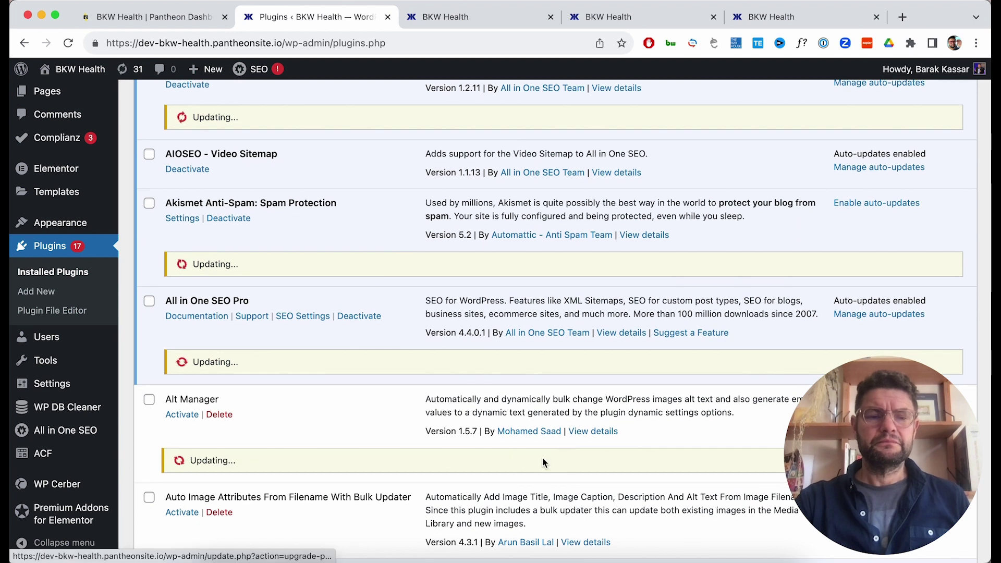
click(542, 460)
scroll(544, 462, down, 5)
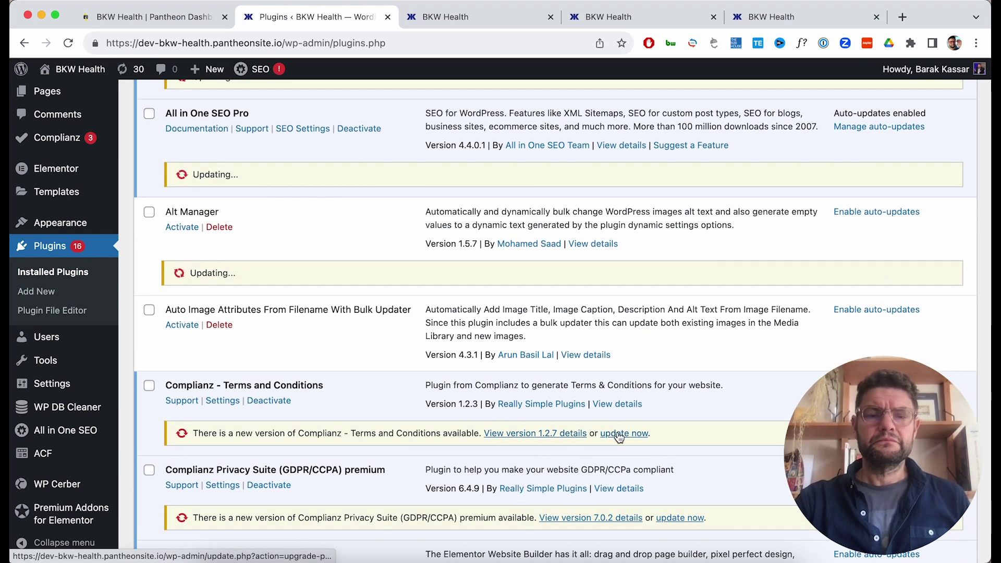
click(613, 435)
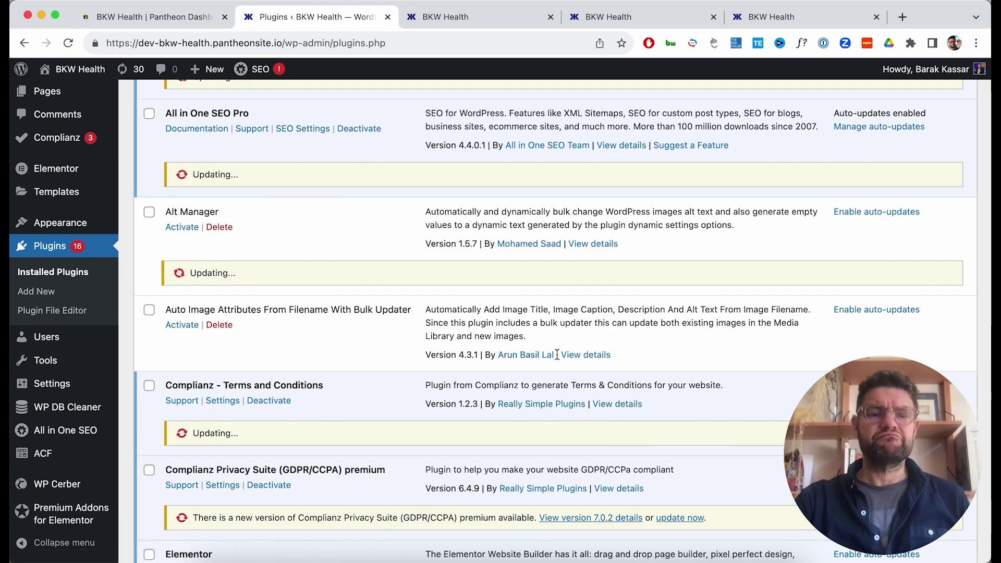
scroll(617, 423, down, 2)
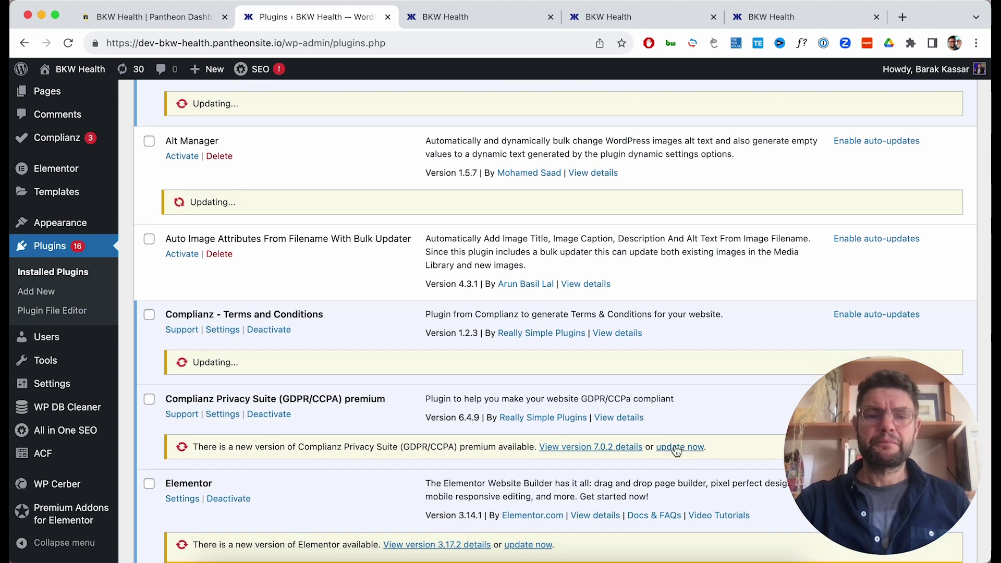
click(675, 444)
scroll(674, 448, down, 2)
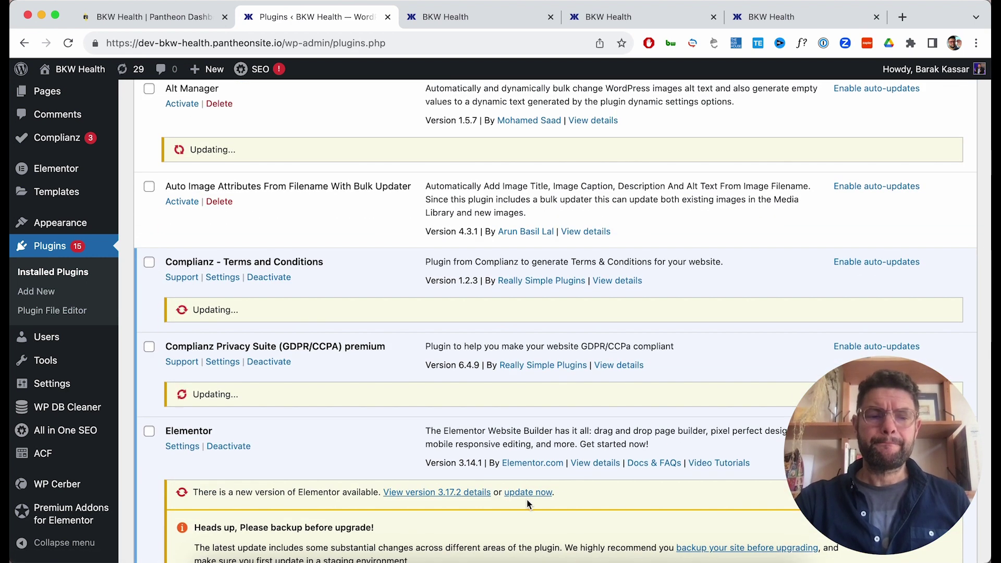
scroll(531, 499, down, 4)
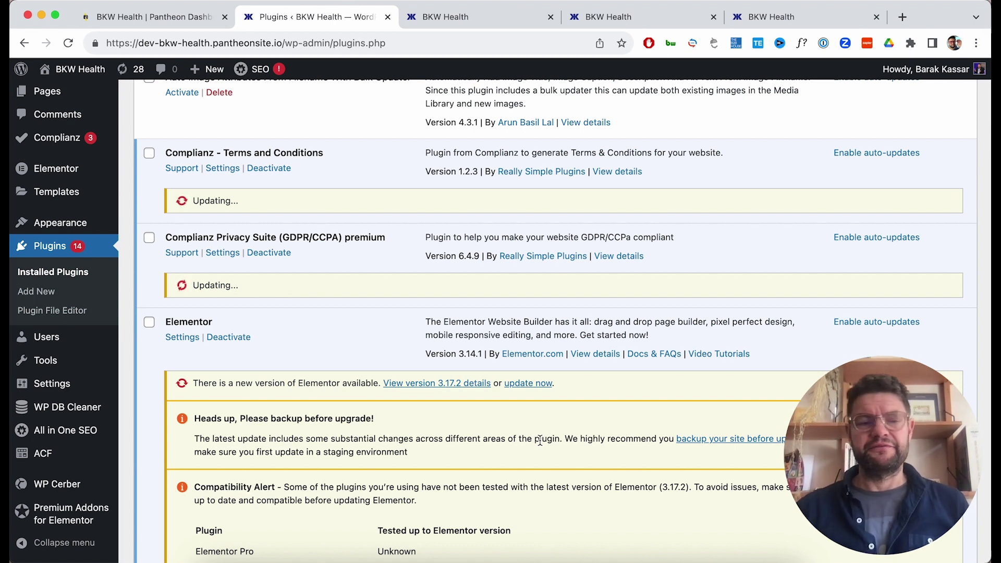
click(542, 386)
scroll(542, 384, down, 5)
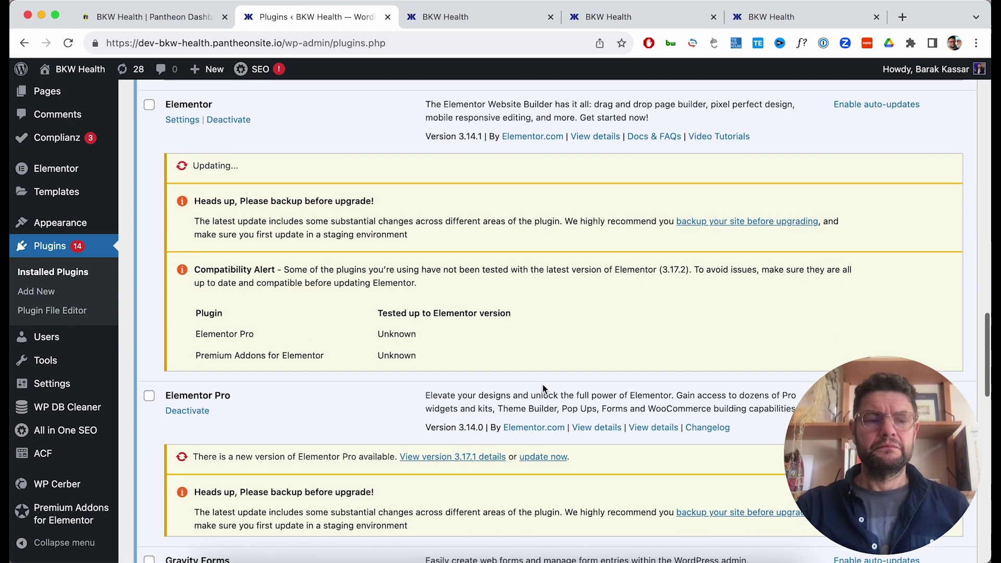
click(535, 441)
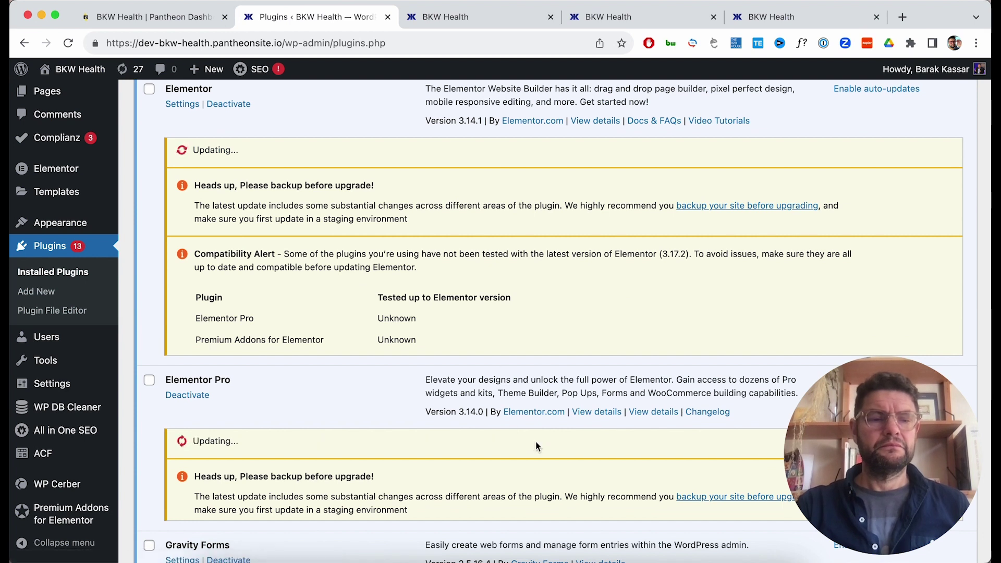
Update Pantheon Advanced Page Cache, Post Types Order, both Premium Addons, Site Kit and WP Cerber Security.
scroll(536, 441, down, 4)
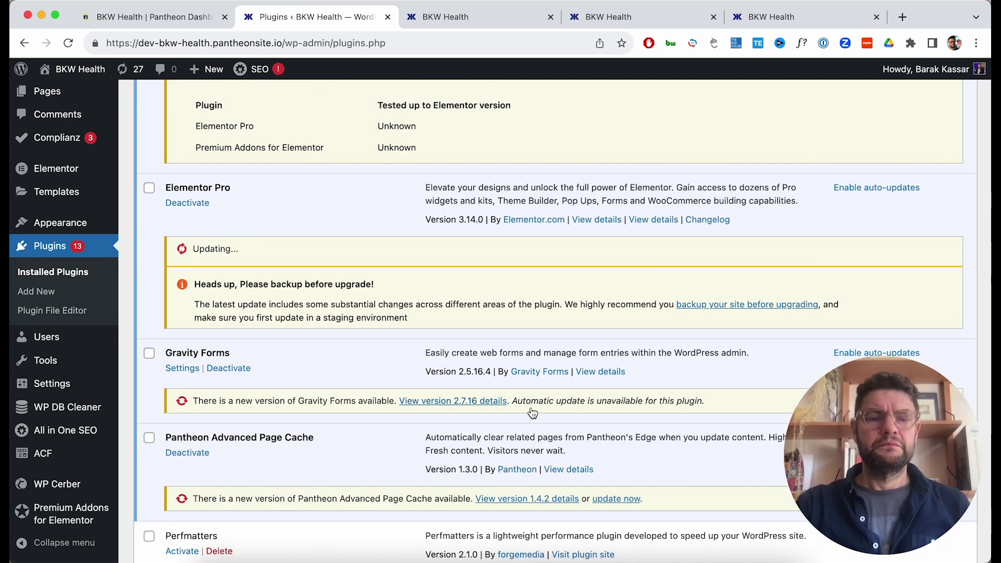
scroll(532, 414, down, 2)
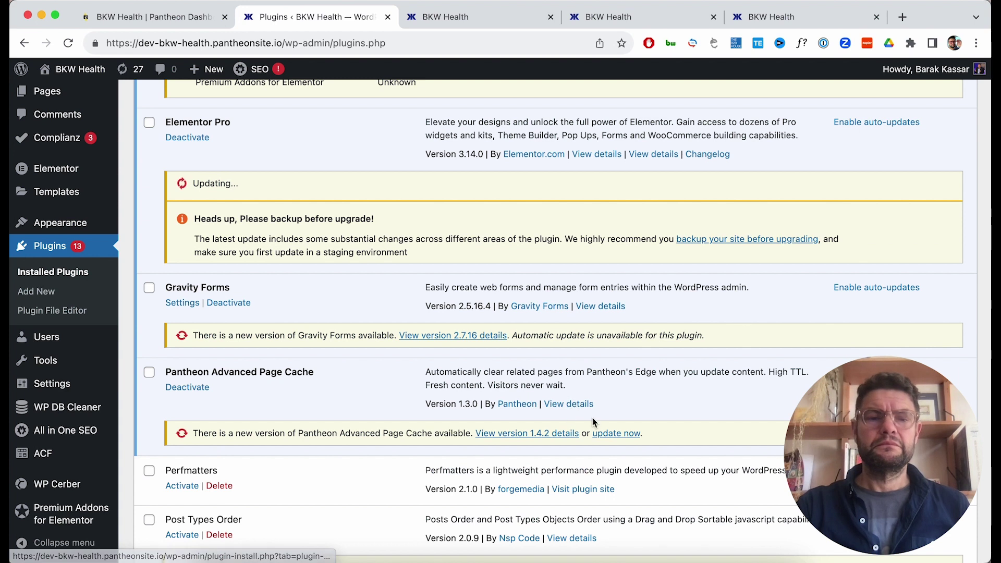
click(619, 434)
scroll(618, 435, down, 4)
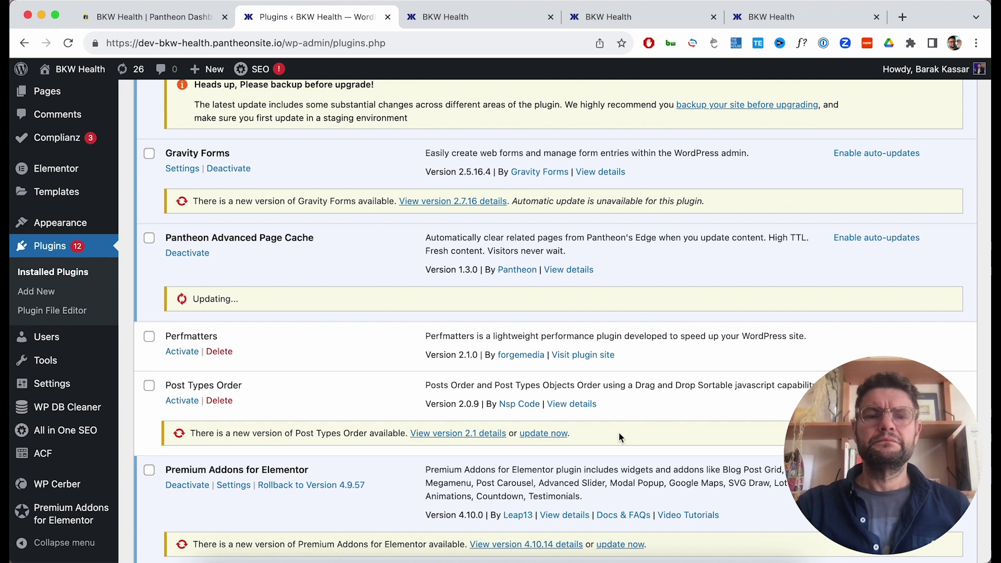
click(544, 434)
scroll(573, 443, down, 2)
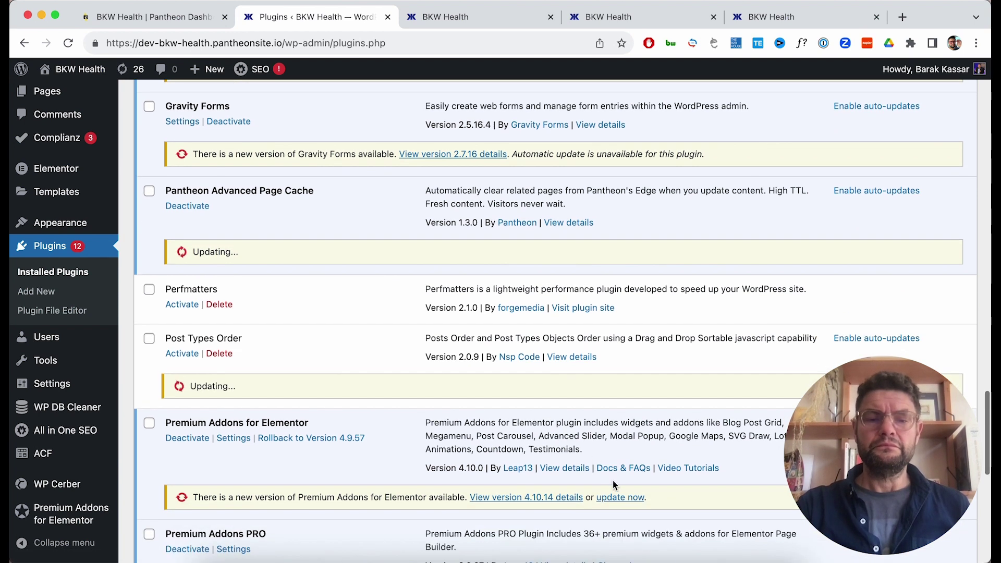
click(613, 495)
scroll(613, 493, down, 4)
scroll(613, 493, down, 1)
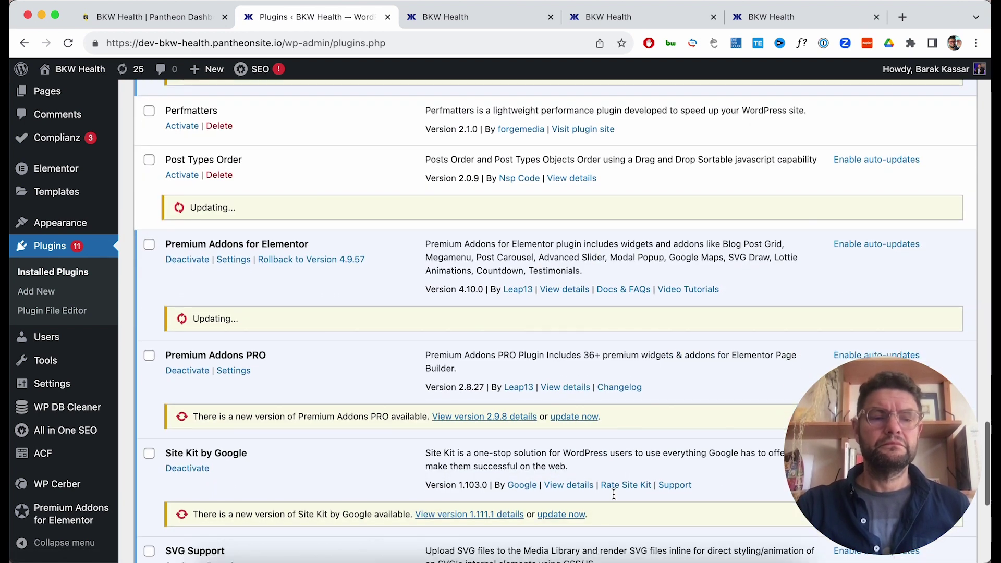
click(575, 417)
scroll(575, 415, down, 1)
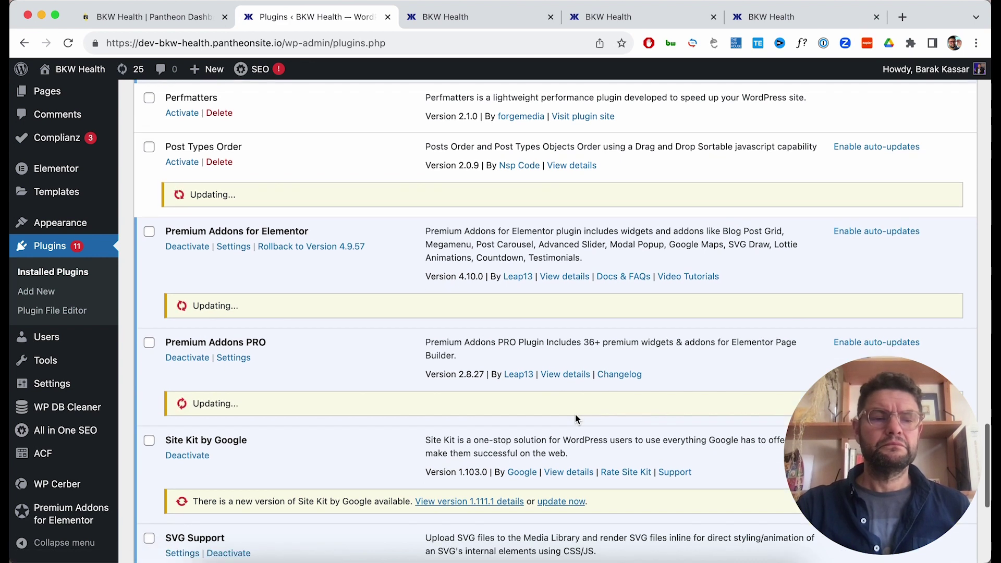
click(572, 480)
scroll(570, 477, down, 5)
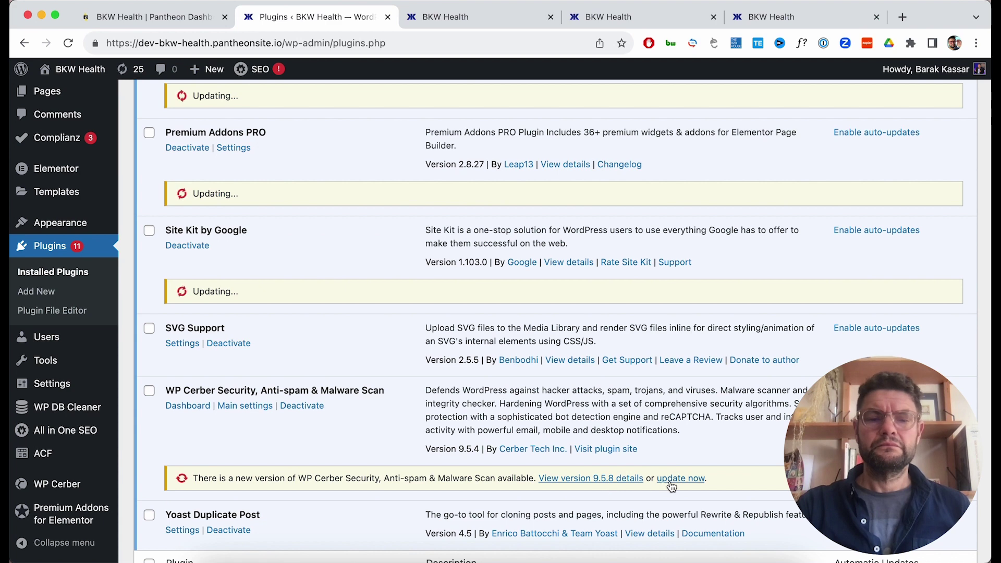
click(671, 479)
scroll(670, 480, down, 4)
scroll(671, 481, up, 4)
Scroll the plugins list to check results: Complianz Privacy Suite, Elementor Pro and Premium Addons PRO failed.
scroll(670, 480, up, 10)
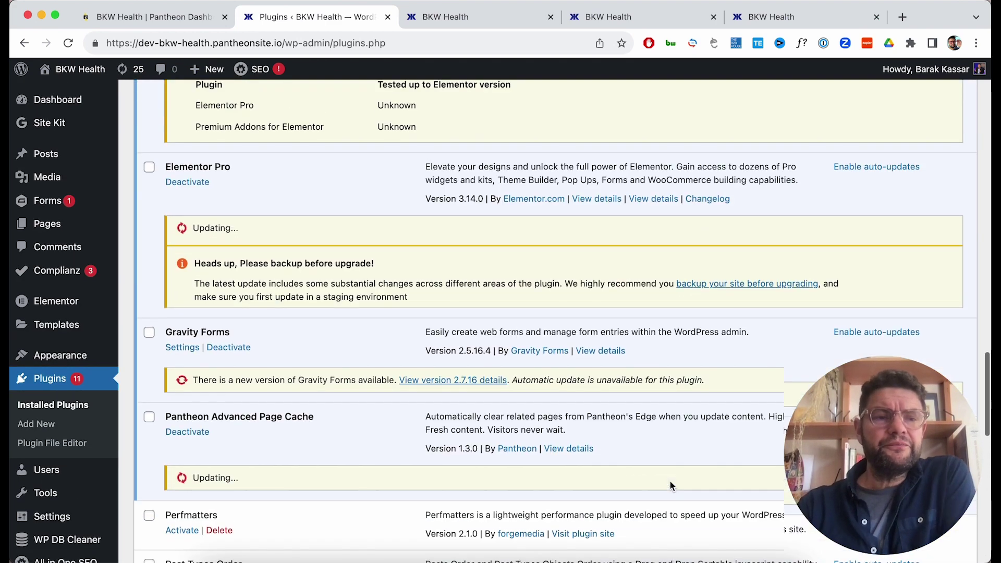
scroll(670, 480, up, 8)
scroll(670, 481, up, 10)
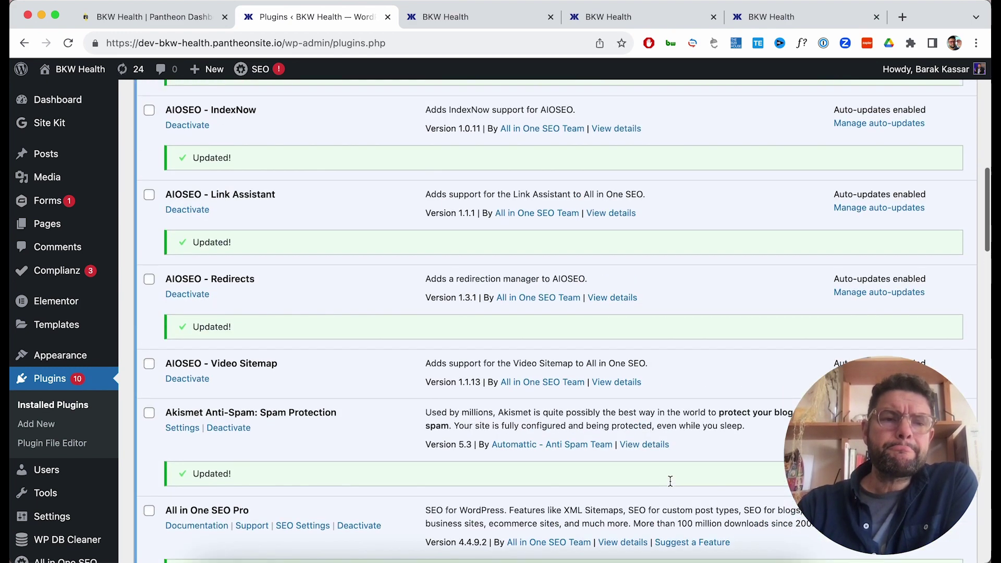
scroll(670, 481, up, 6)
scroll(669, 482, up, 3)
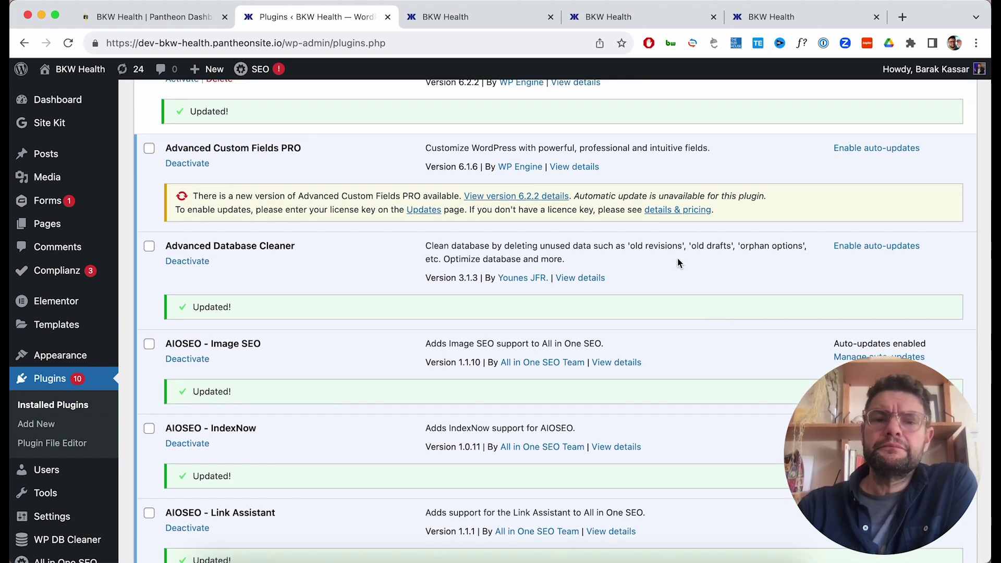
scroll(677, 262, up, 1)
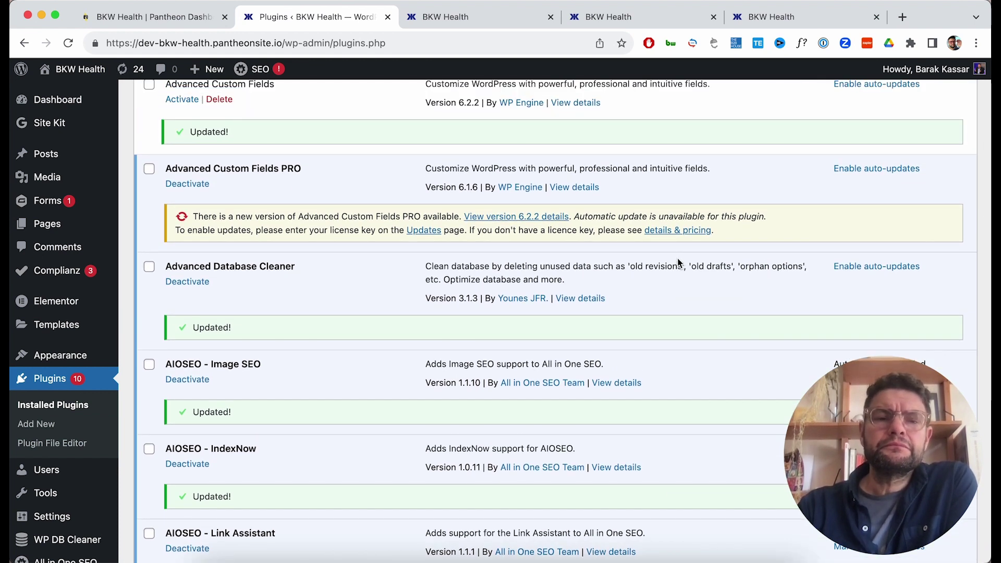
scroll(678, 262, up, 10)
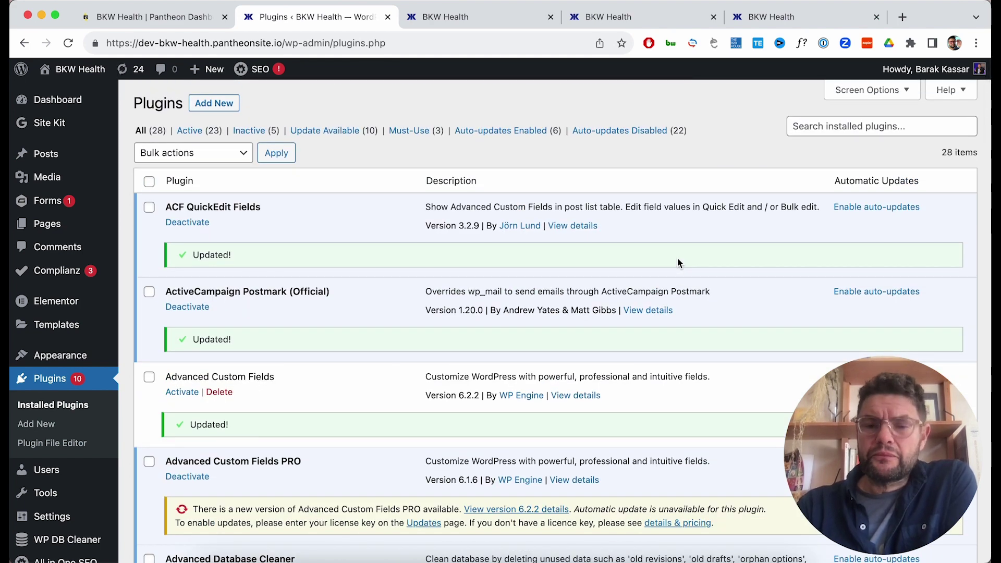
scroll(677, 258, down, 5)
scroll(678, 261, down, 19)
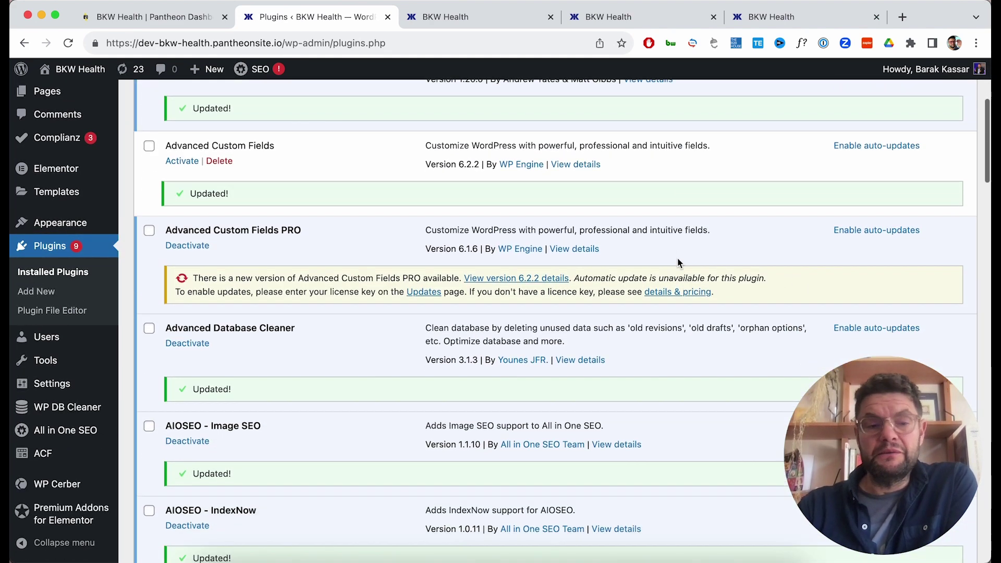
scroll(677, 258, down, 11)
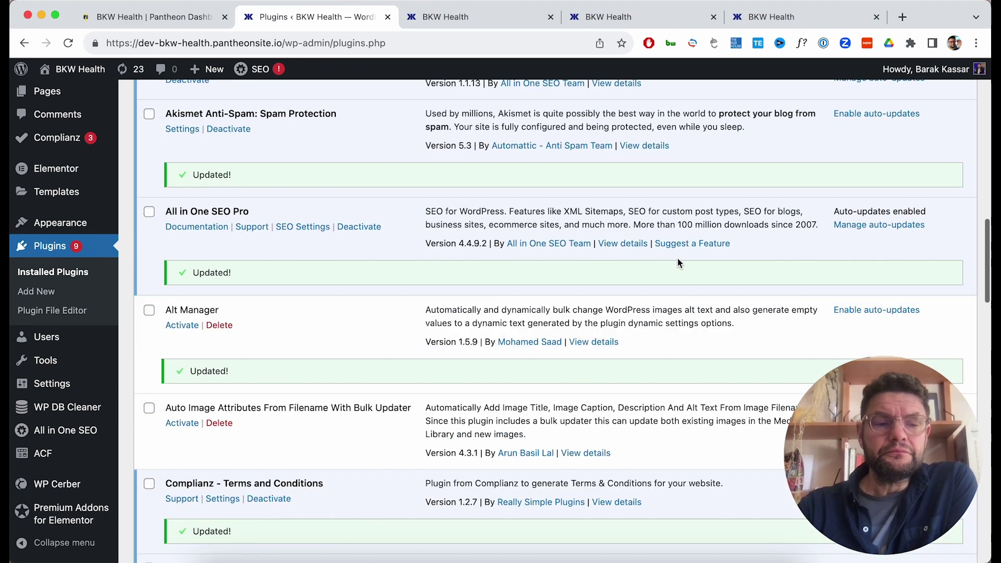
scroll(677, 257, down, 13)
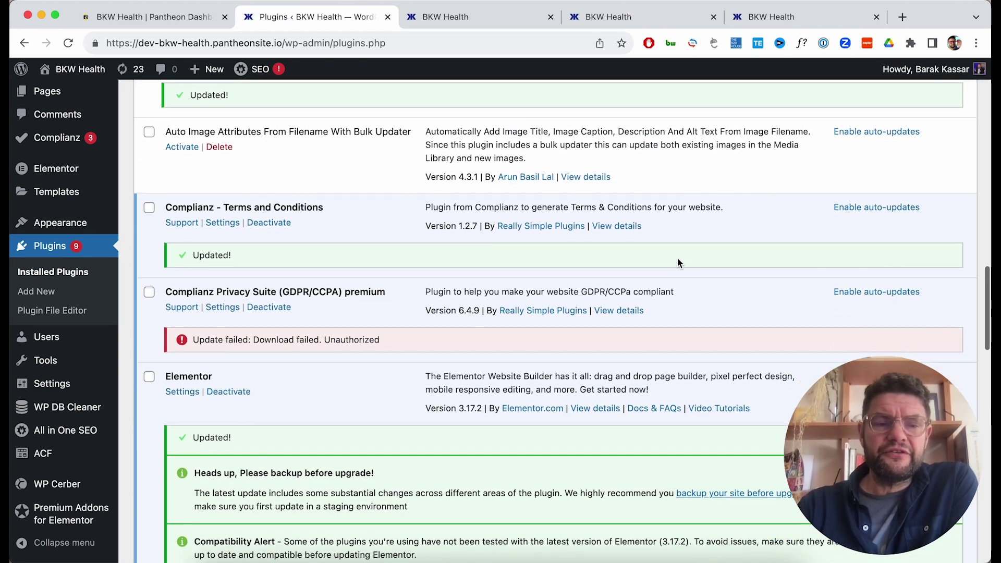
scroll(676, 257, down, 12)
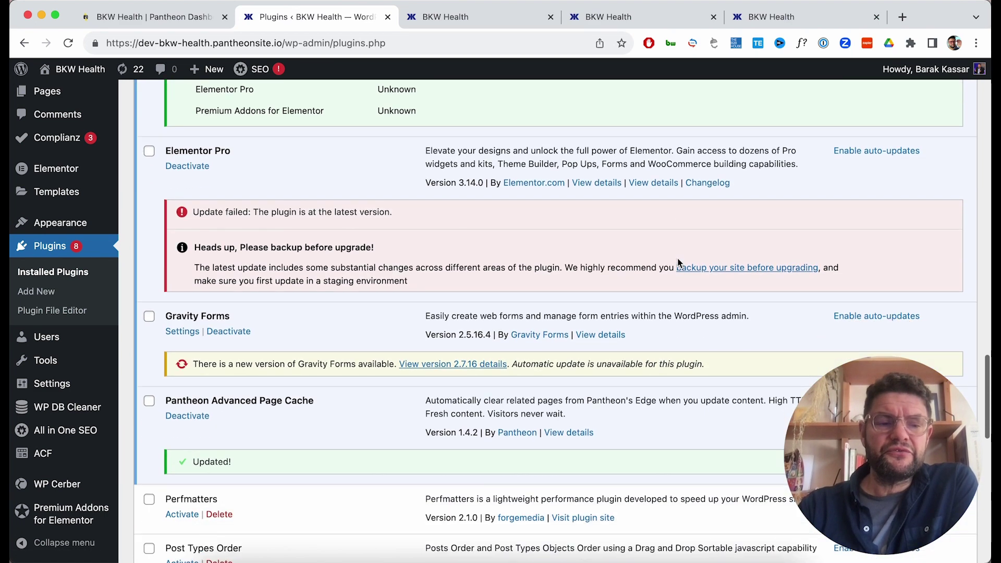
scroll(677, 258, down, 6)
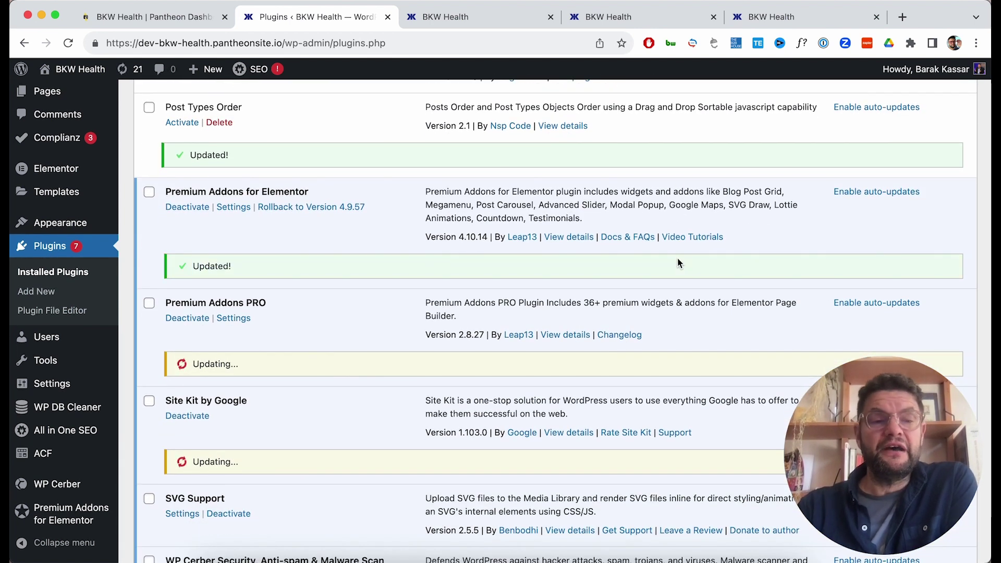
scroll(677, 258, down, 2)
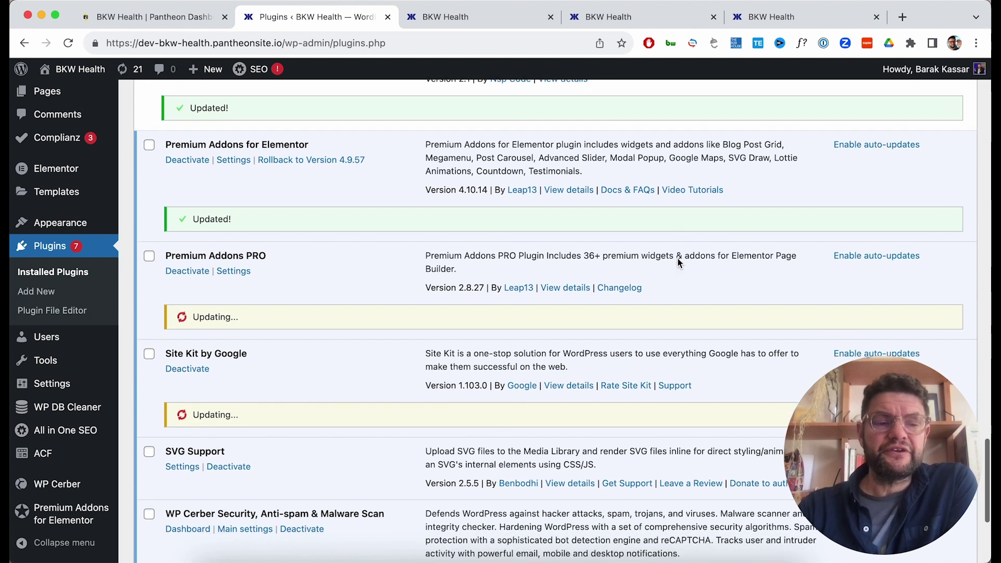
scroll(677, 257, down, 3)
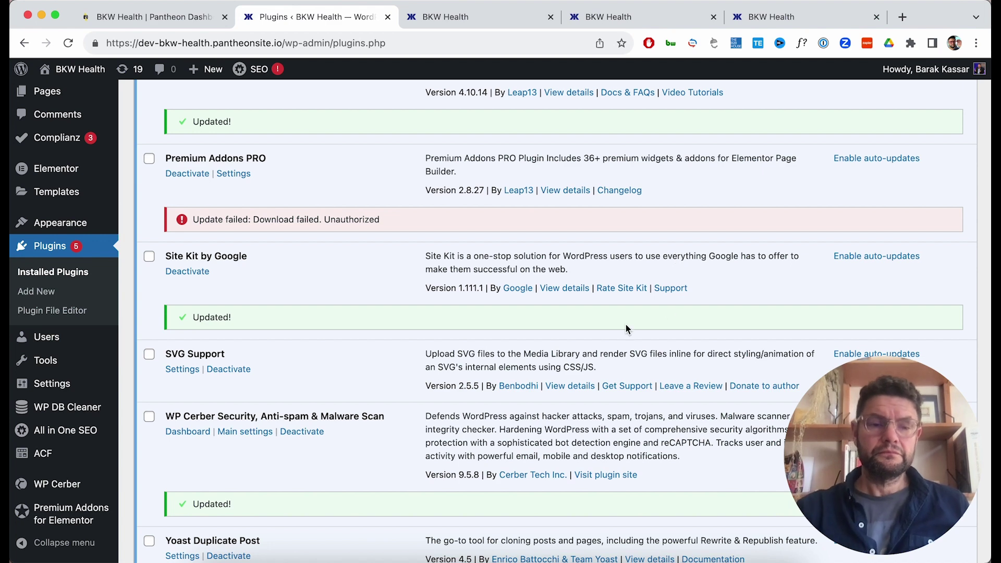
scroll(603, 337, down, 3)
Retry the Complianz Privacy Suite premium update, which fails with 'Download failed. Unauthorized.'.
scroll(603, 336, up, 10)
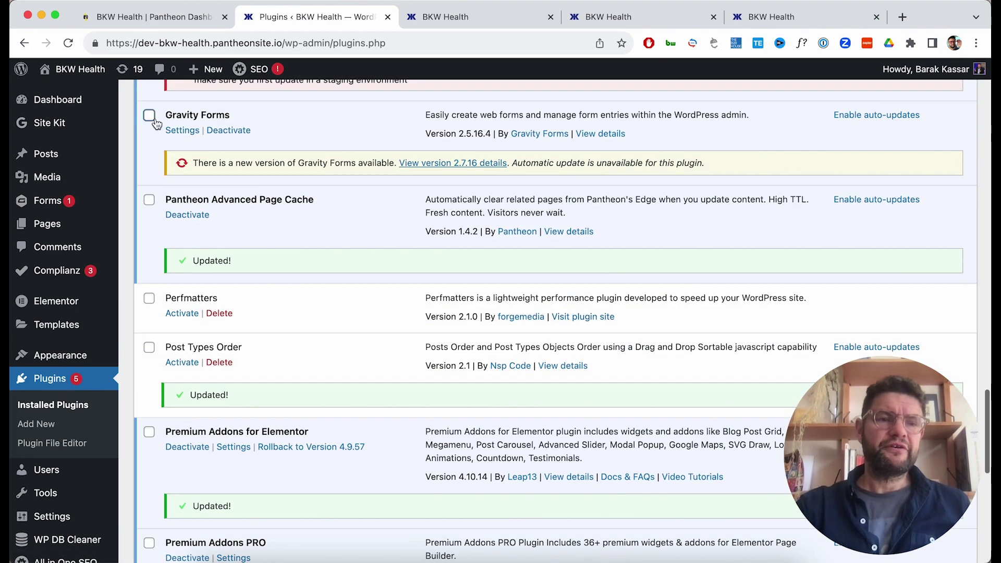
scroll(598, 207, up, 10)
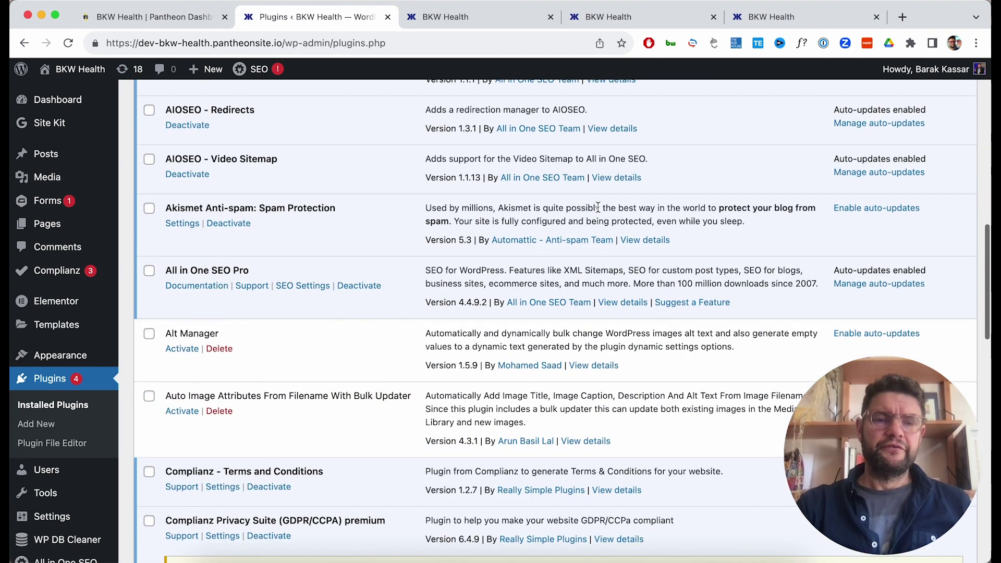
scroll(598, 207, up, 5)
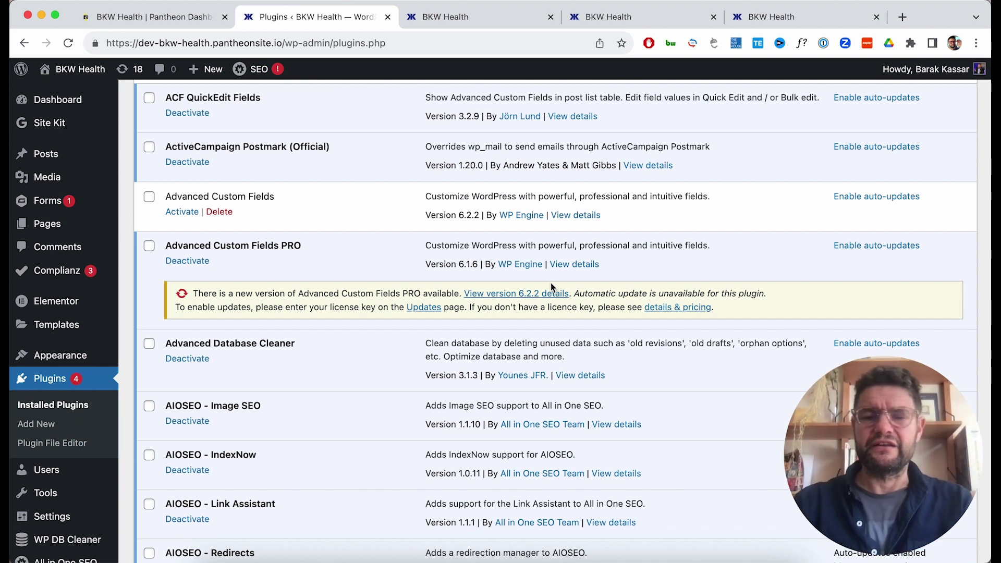
scroll(573, 339, down, 10)
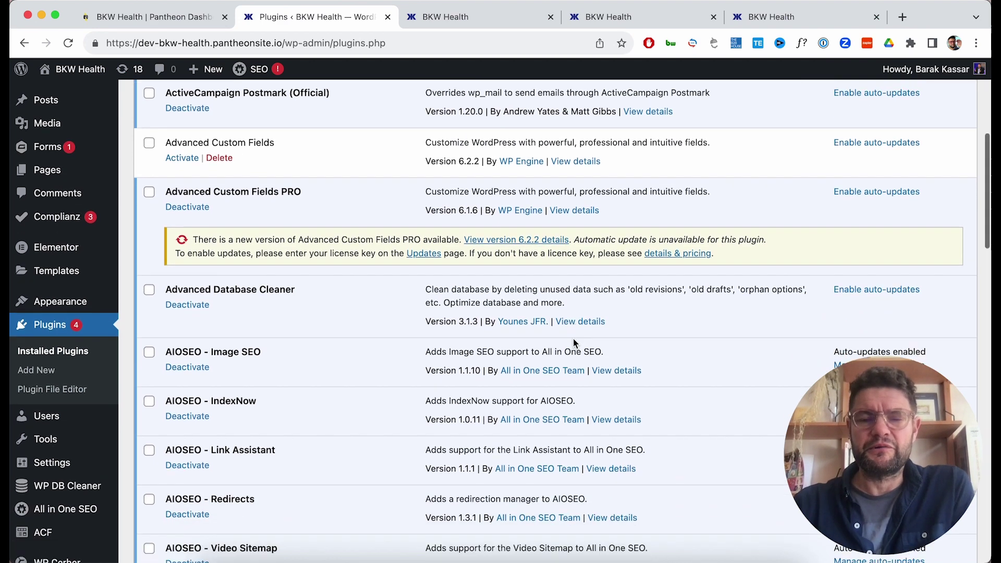
scroll(574, 339, down, 4)
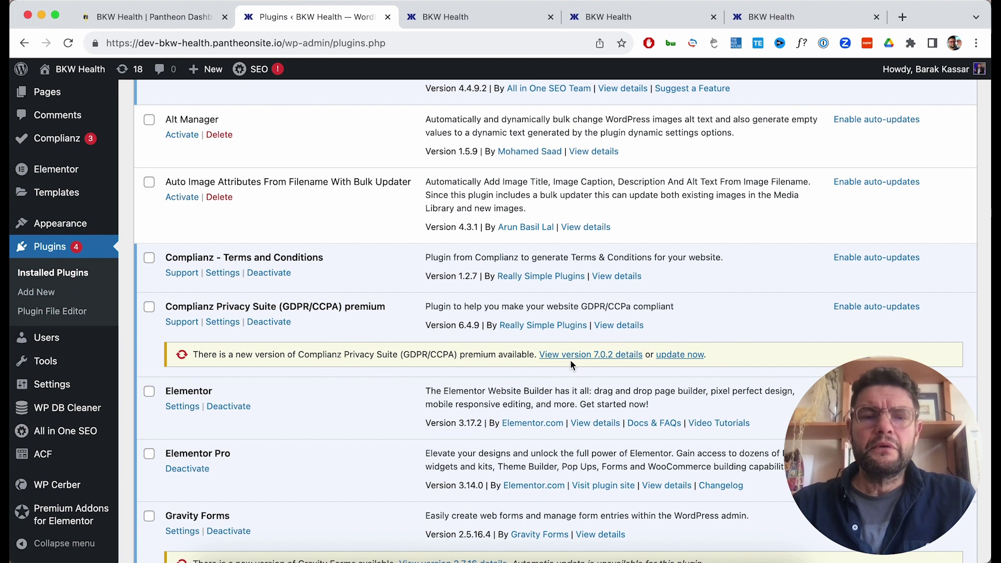
click(679, 355)
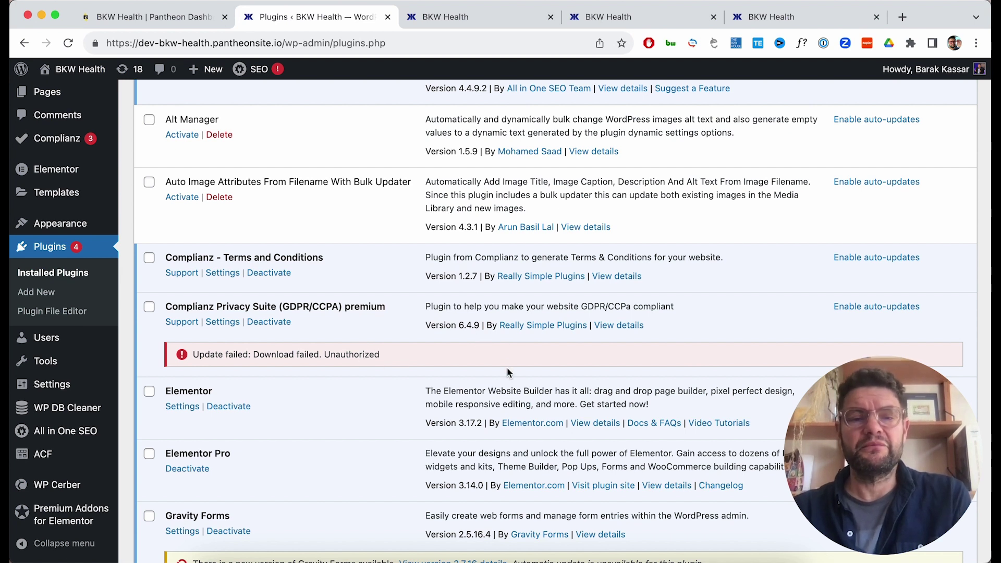
scroll(507, 367, down, 5)
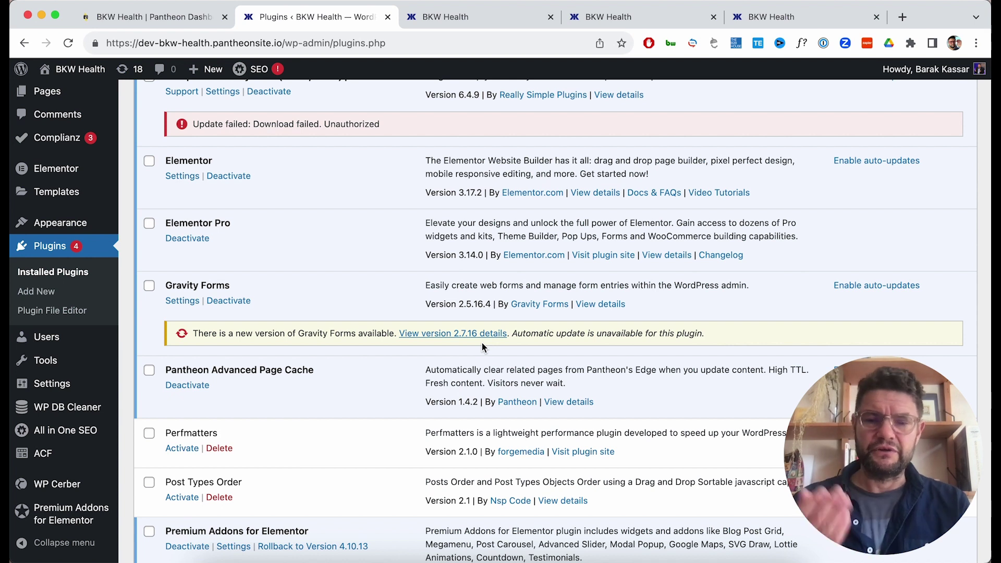
Retry the Premium Addons PRO update, then scroll back to the ACF PRO 6.2.2 notice.
scroll(482, 343, down, 6)
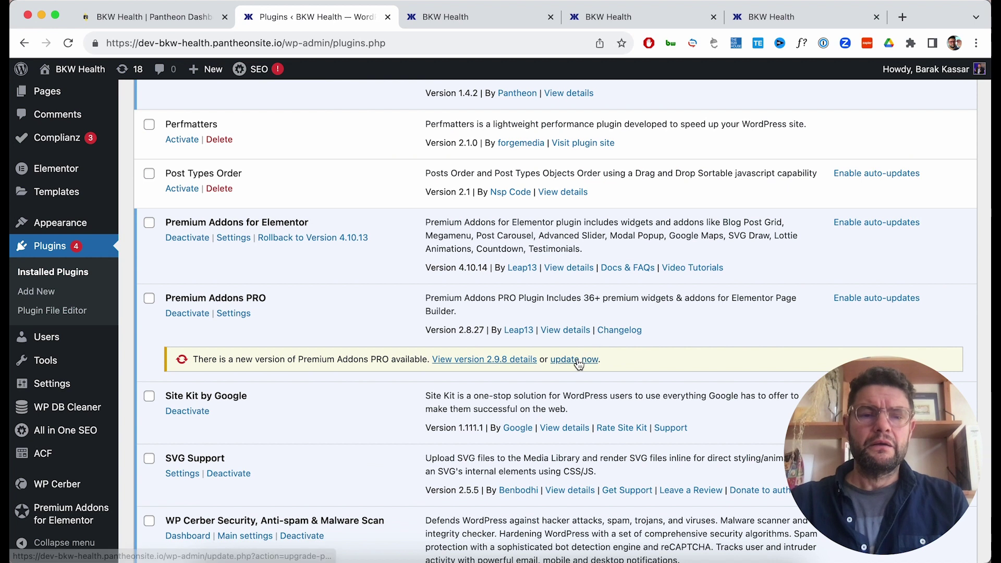
click(577, 359)
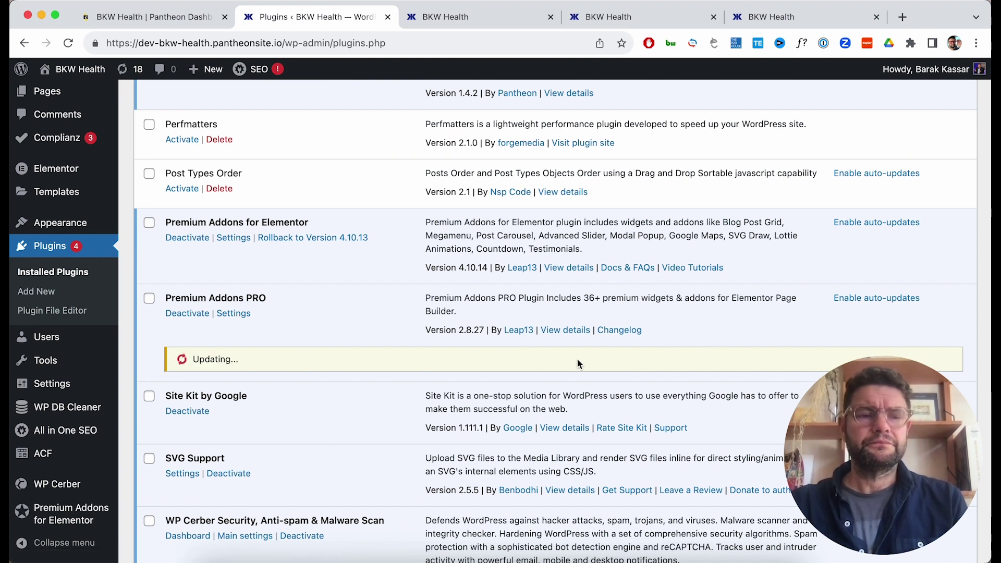
scroll(577, 359, down, 2)
scroll(576, 358, down, 4)
scroll(577, 359, up, 10)
scroll(577, 358, up, 5)
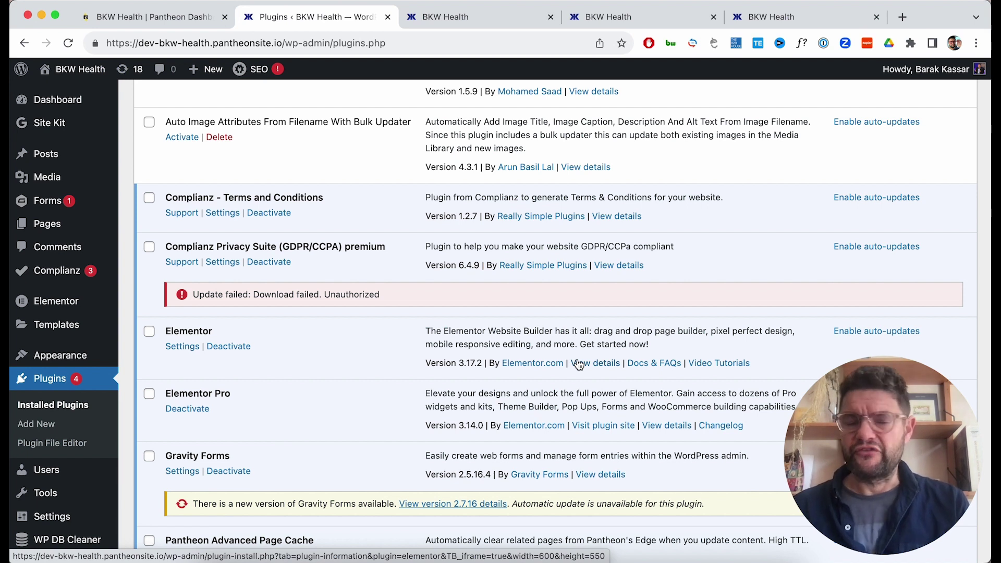
scroll(578, 364, up, 8)
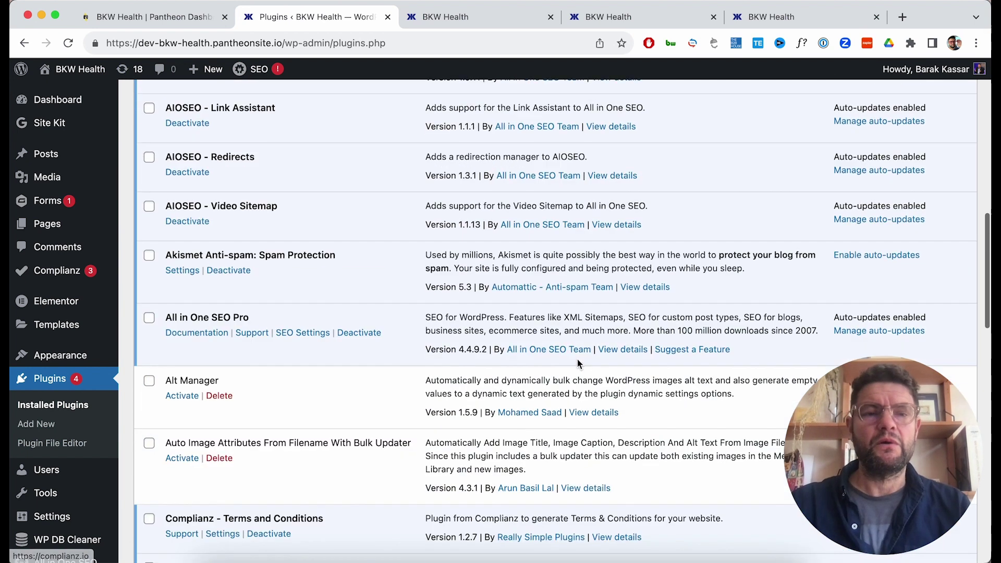
scroll(578, 364, up, 5)
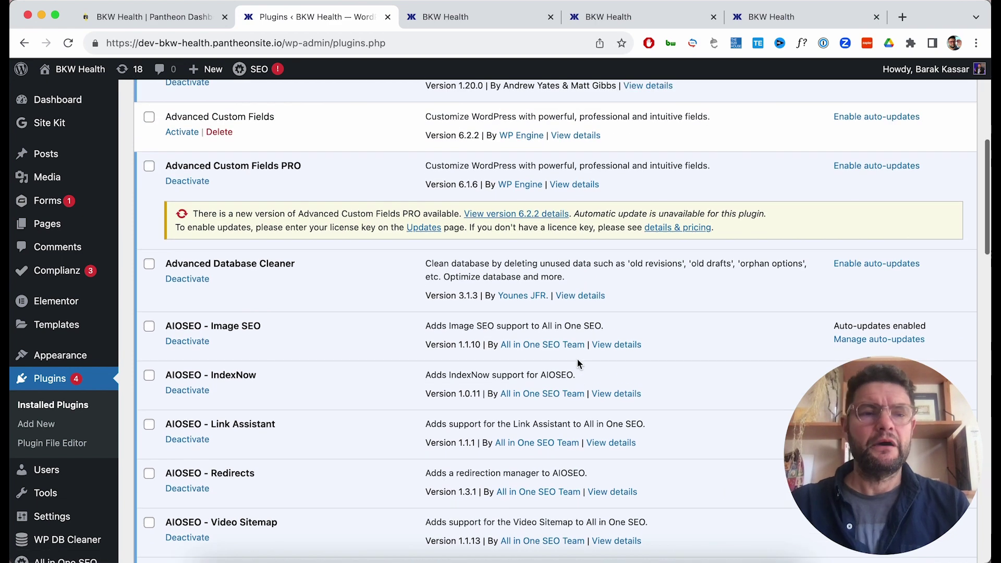
scroll(577, 364, up, 1)
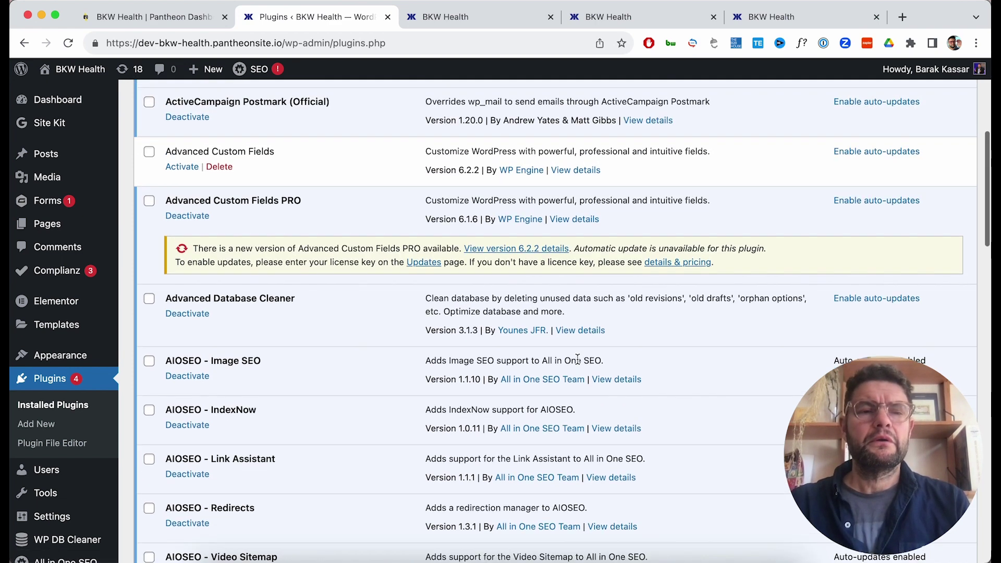
scroll(577, 364, down, 7)
scroll(577, 364, down, 4)
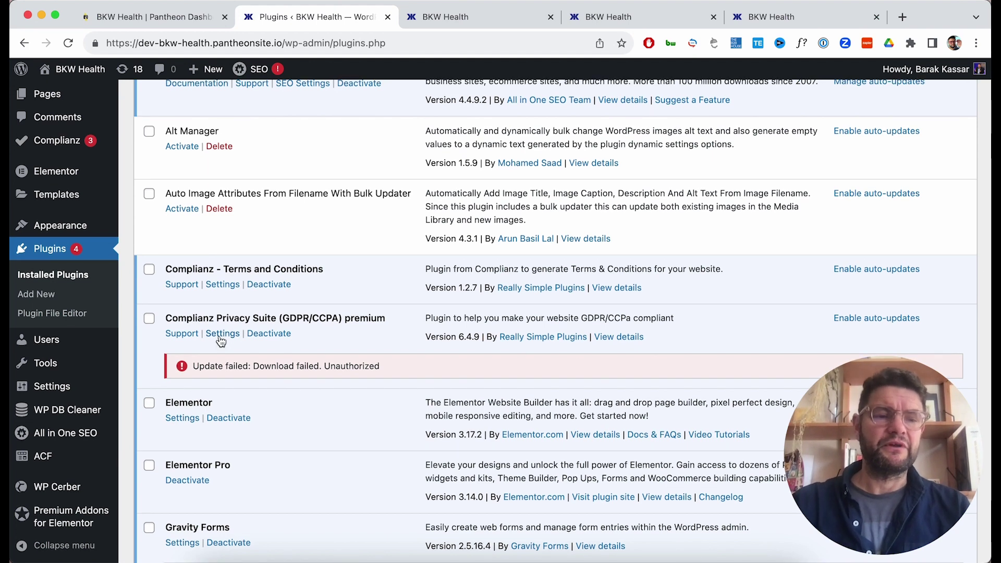
scroll(222, 341, up, 1)
scroll(229, 326, up, 10)
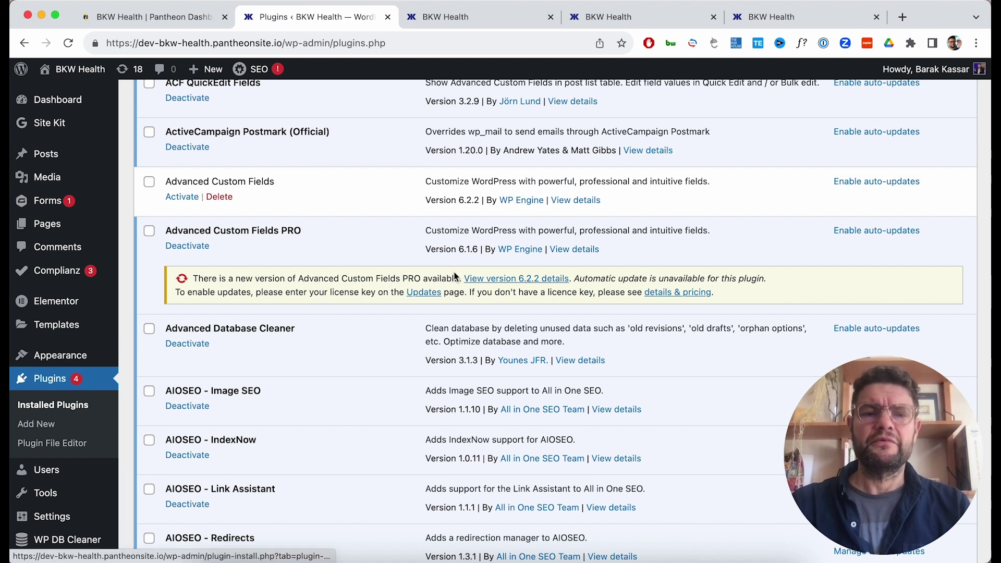
Open the ACF PRO Updates page, then start a new tab with 'advanced custom fields pro'.
click(424, 295)
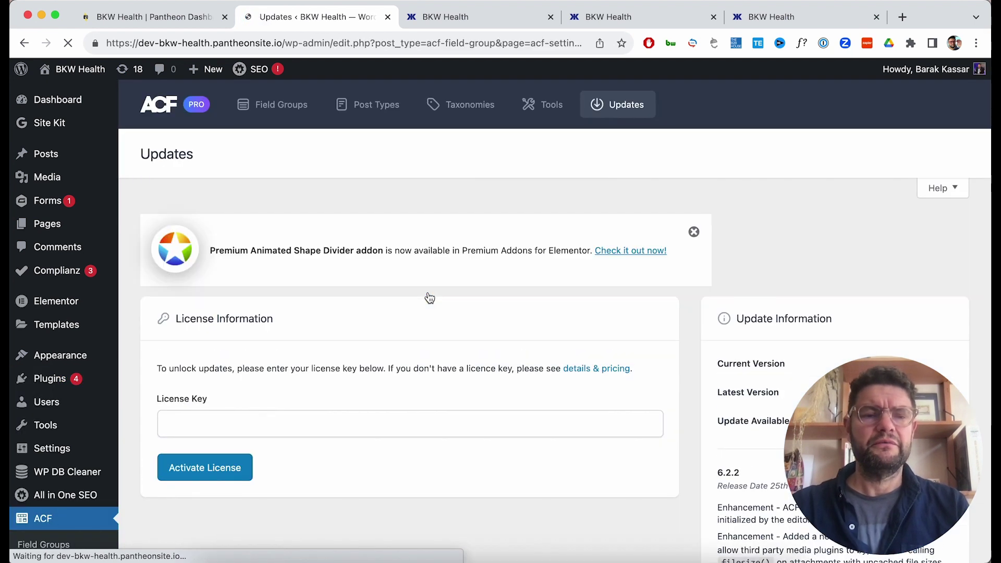
click(904, 18)
text(advanced custom fields pro)
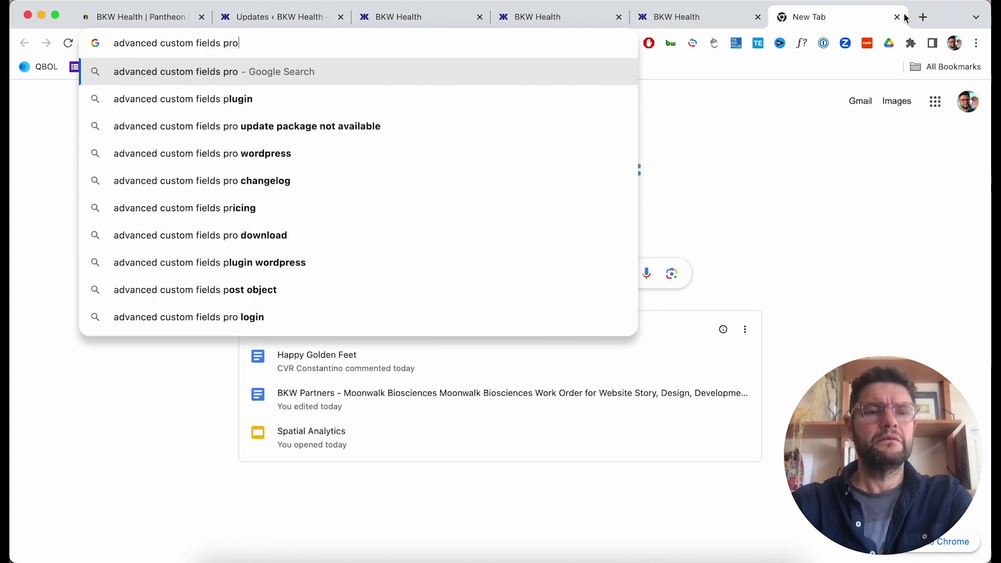
Search for ACF PRO, log in to the ACF account, and copy the ACF PRO license key.
key(Return)
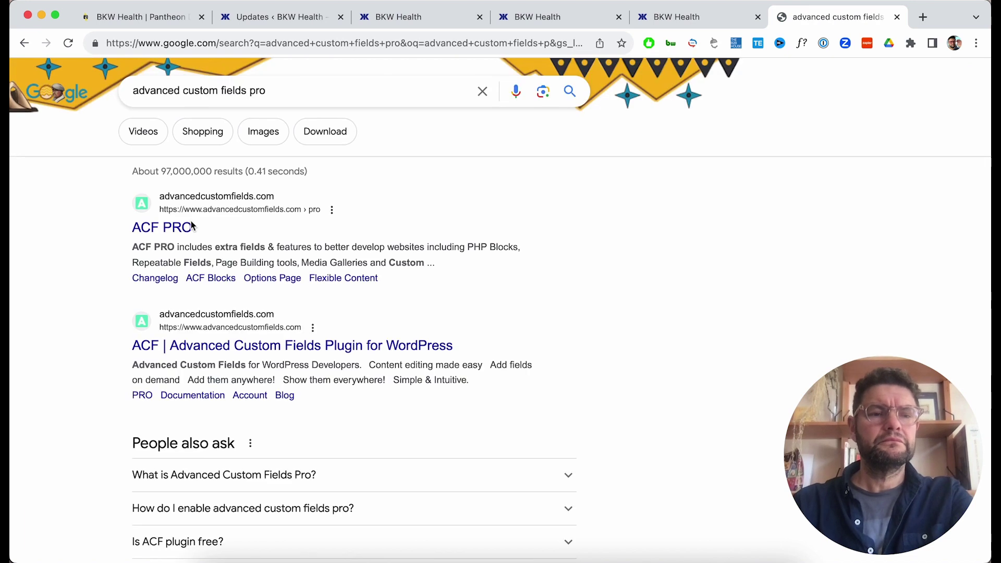
click(197, 225)
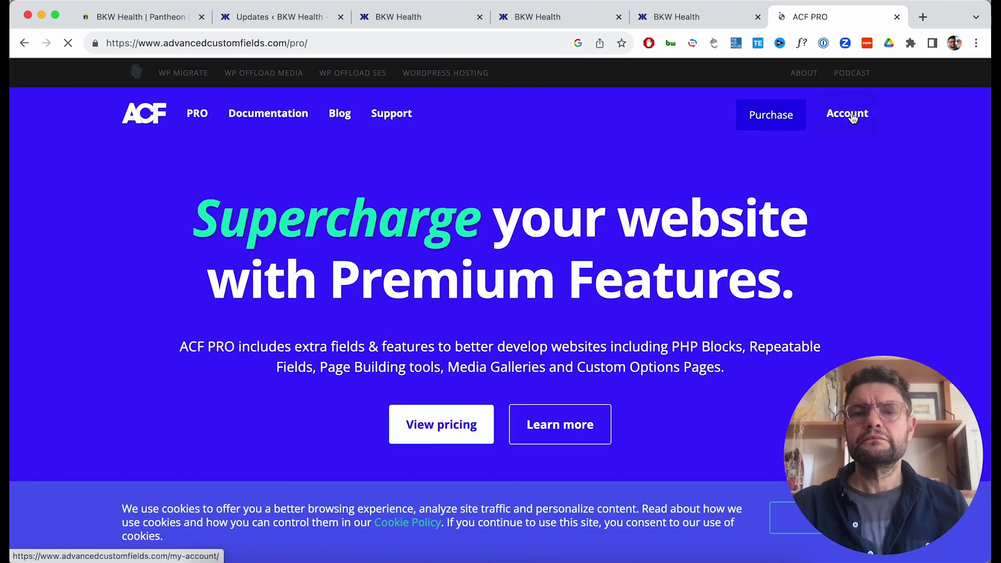
click(851, 116)
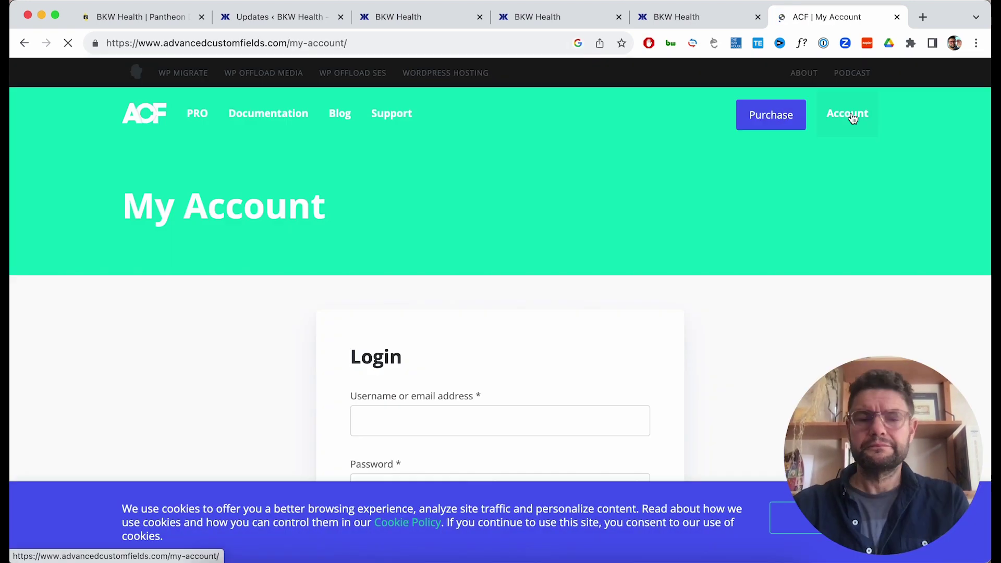
scroll(521, 313, down, 4)
click(370, 431)
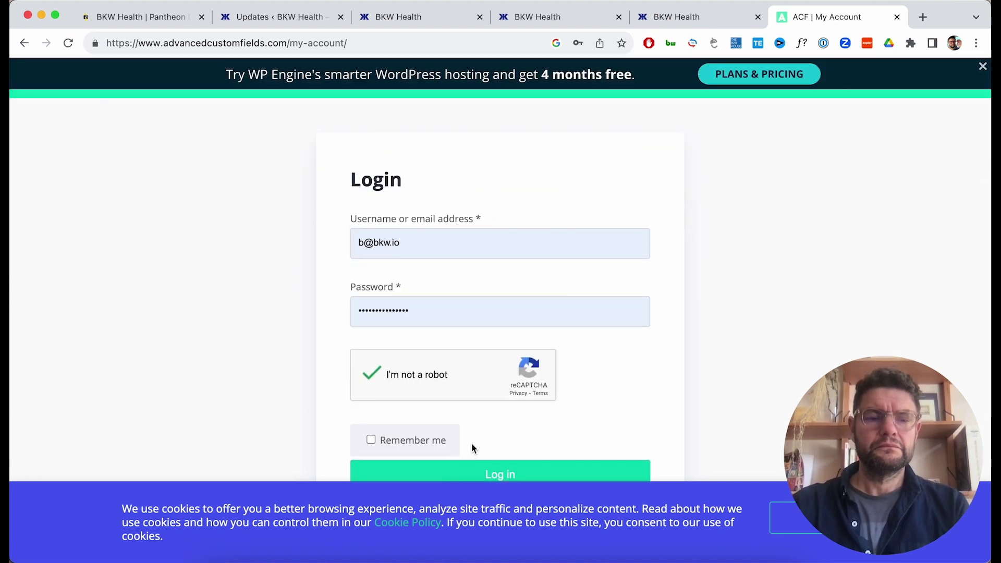
click(484, 471)
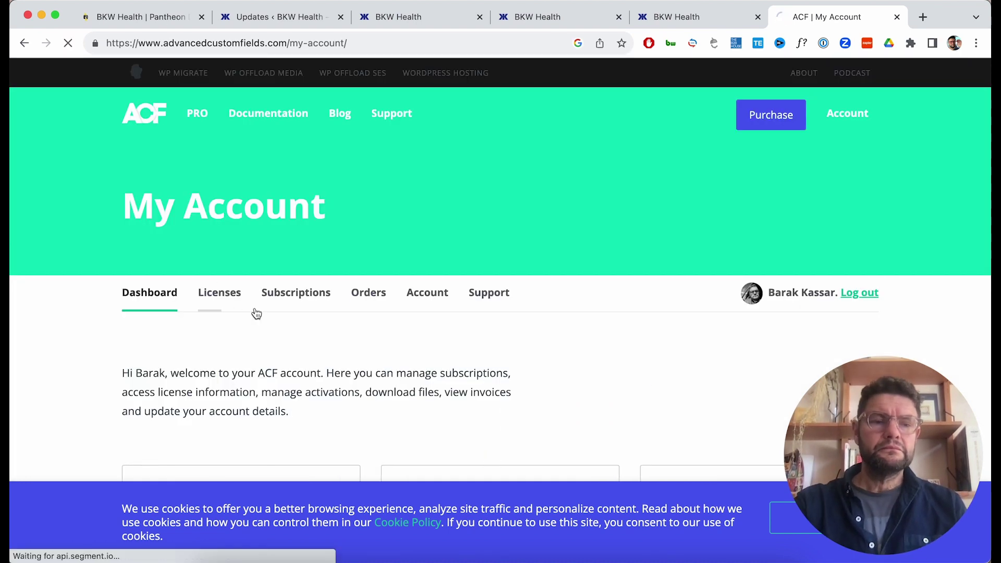
click(780, 352)
click(315, 16)
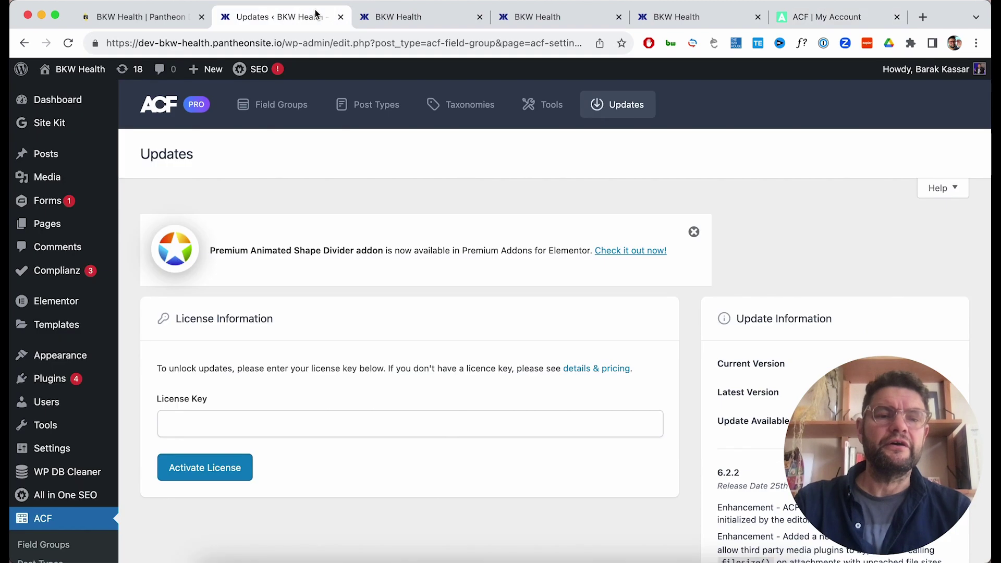
Paste the ACF PRO license key into the License Key field and activate it.
click(290, 420)
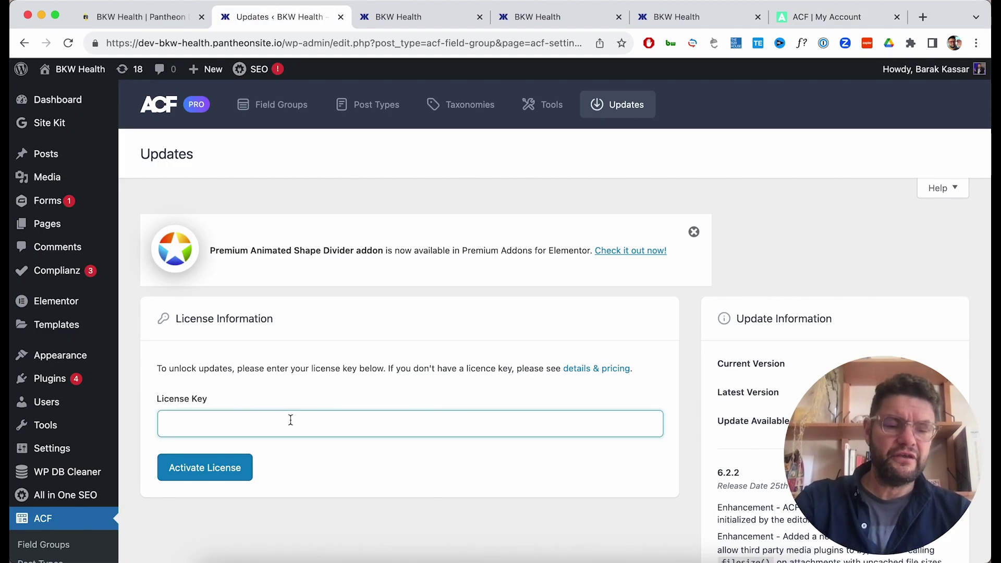
key(cmd+v)
click(223, 471)
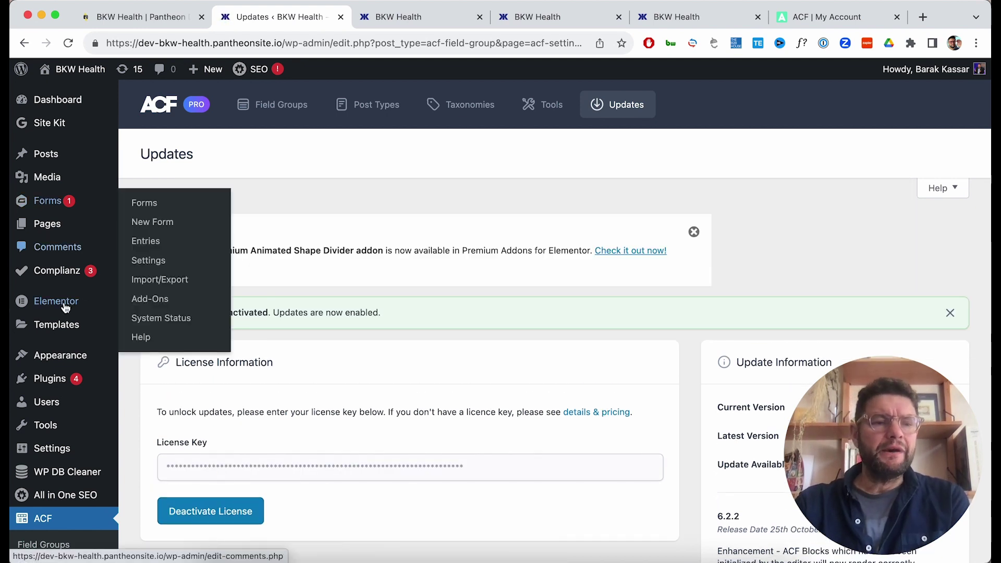
Return to the Installed Plugins list, now offering ACF PRO 6.2.2.
mouse_move(56, 380)
click(163, 390)
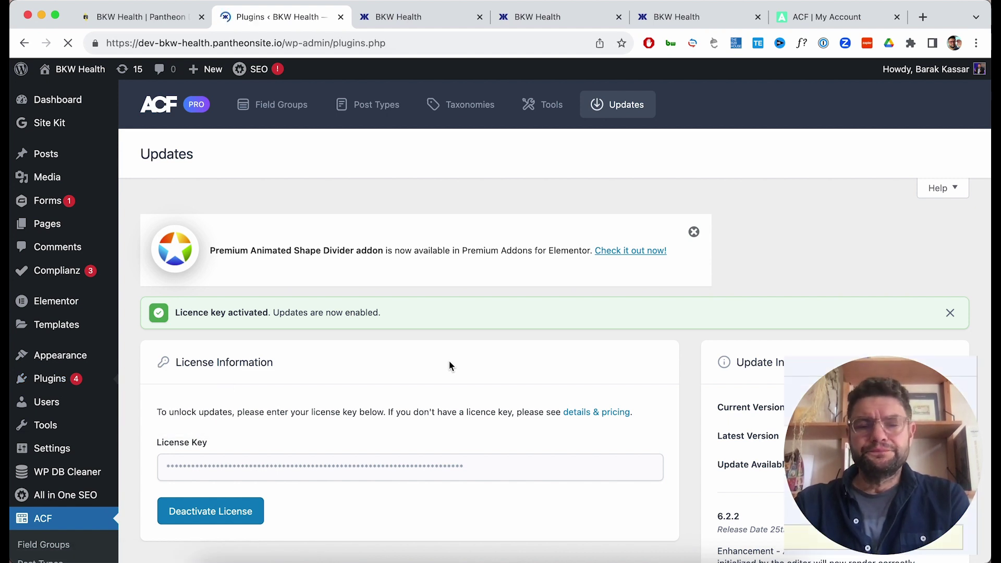
scroll(450, 365, down, 3)
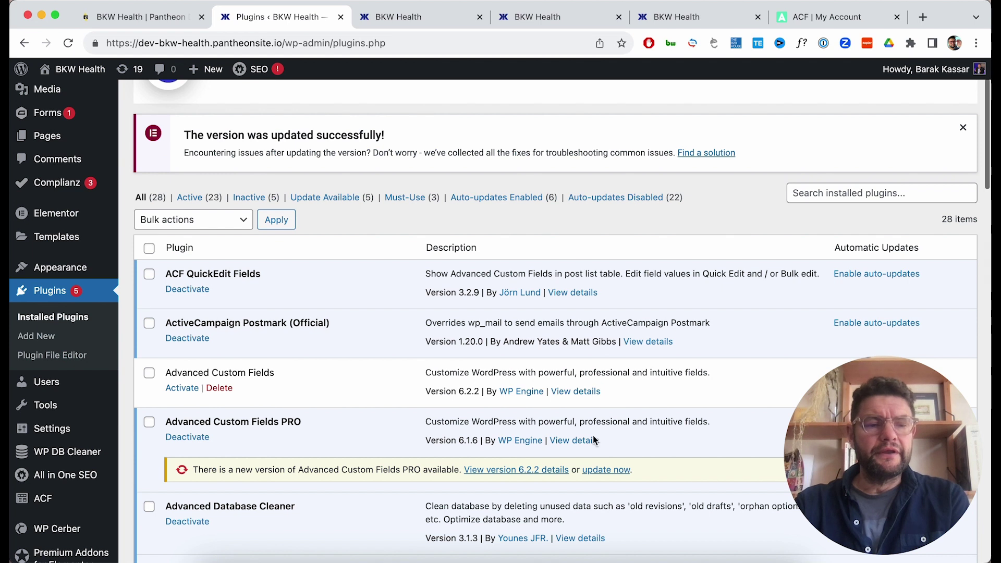
Update Advanced Custom Fields PRO from 6.1.6 to 6.2.2, then open Complianz Privacy Suite settings.
click(606, 471)
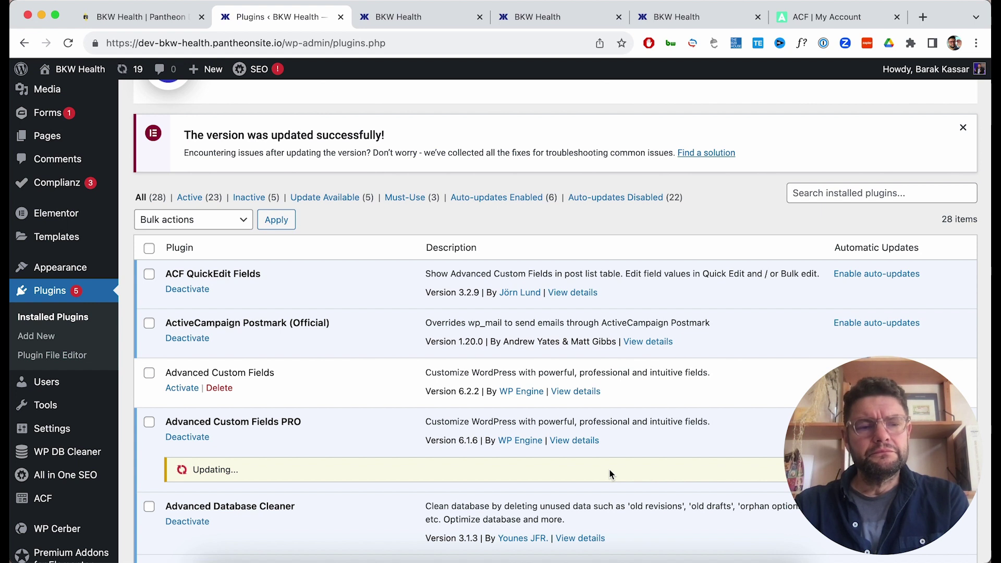
scroll(609, 468, down, 7)
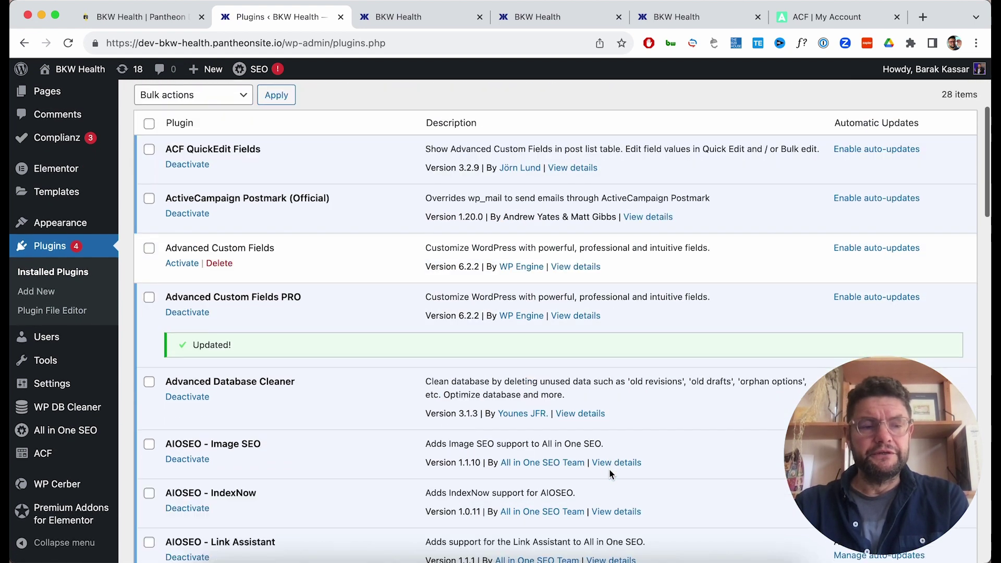
scroll(610, 473, down, 8)
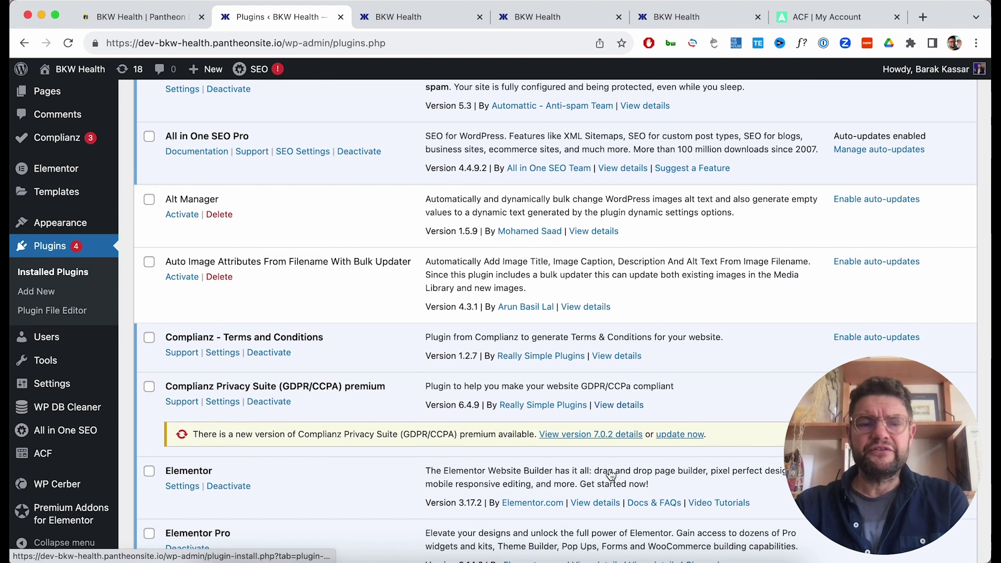
scroll(710, 406, down, 2)
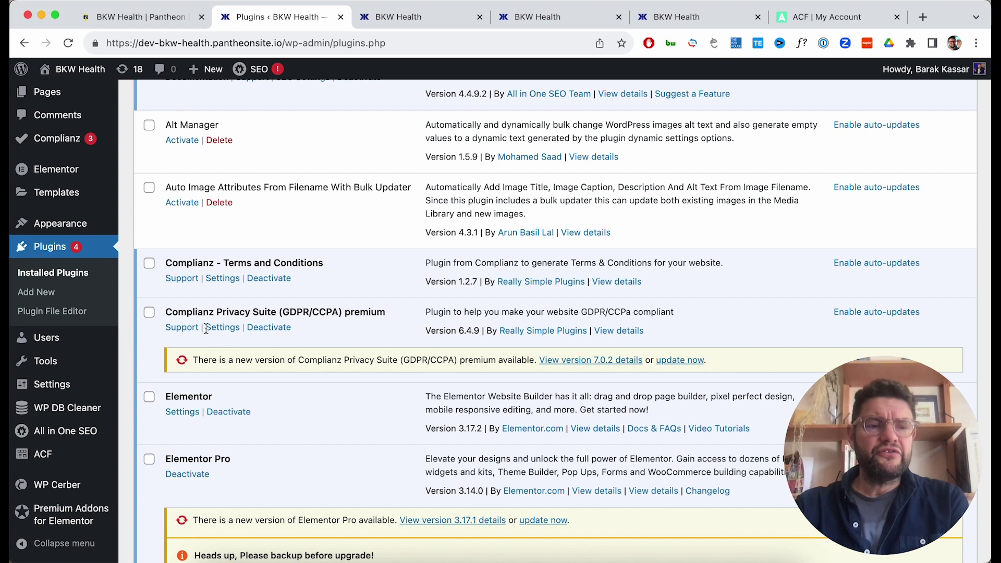
click(213, 330)
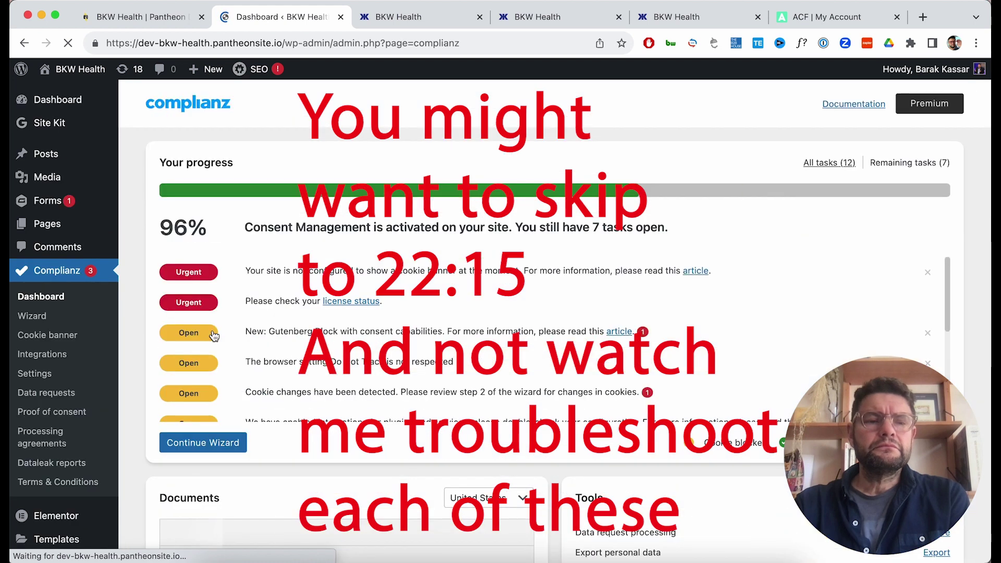
Review the Complianz dashboard's open tasks, then go to the Complianz Settings page.
scroll(214, 335, down, 3)
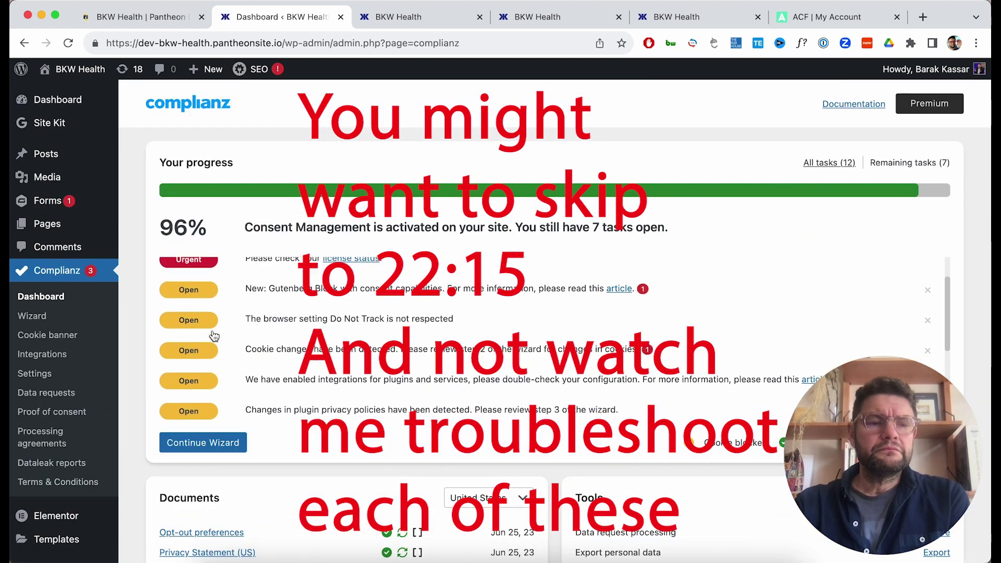
scroll(261, 430, down, 3)
scroll(260, 431, down, 5)
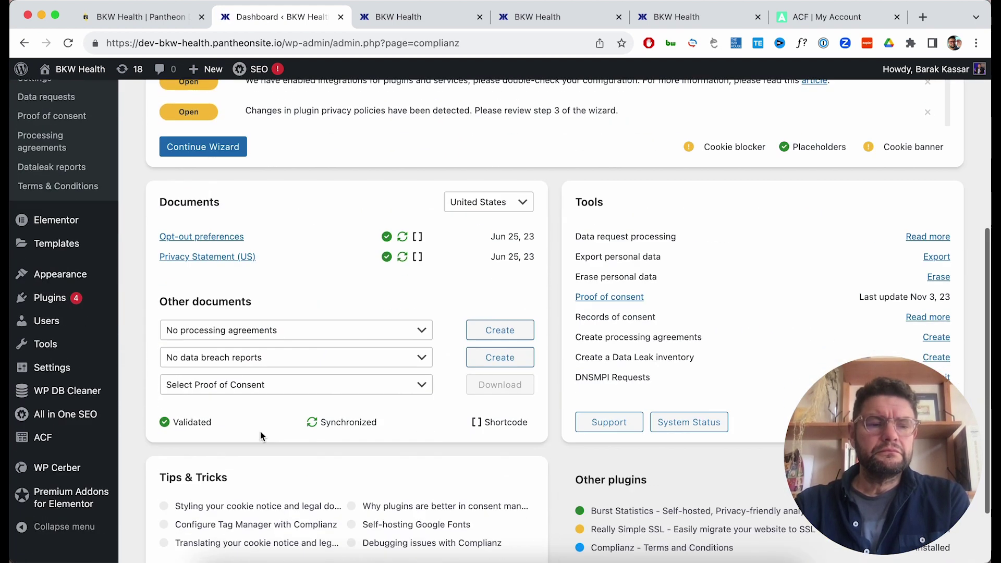
scroll(261, 431, up, 4)
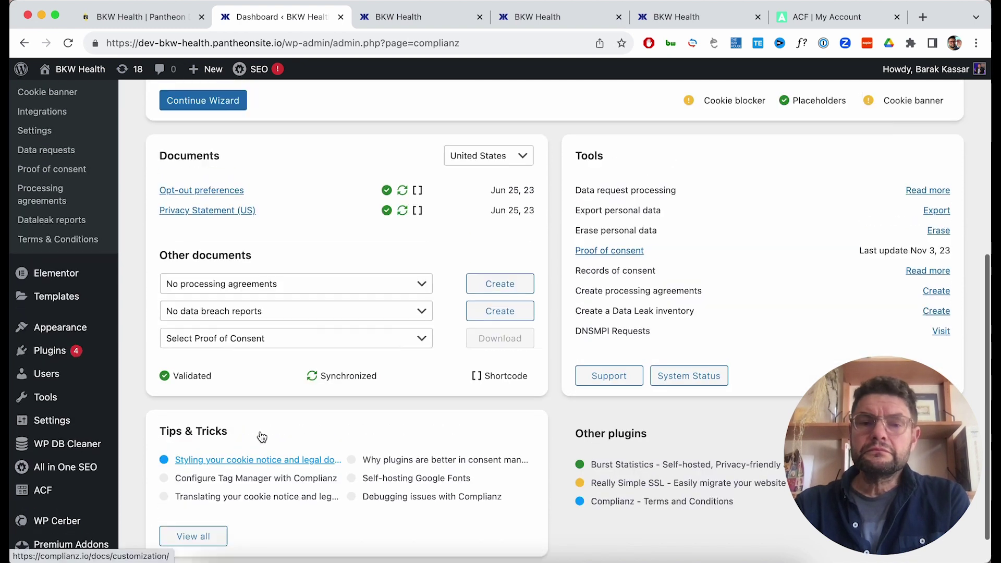
scroll(260, 430, up, 3)
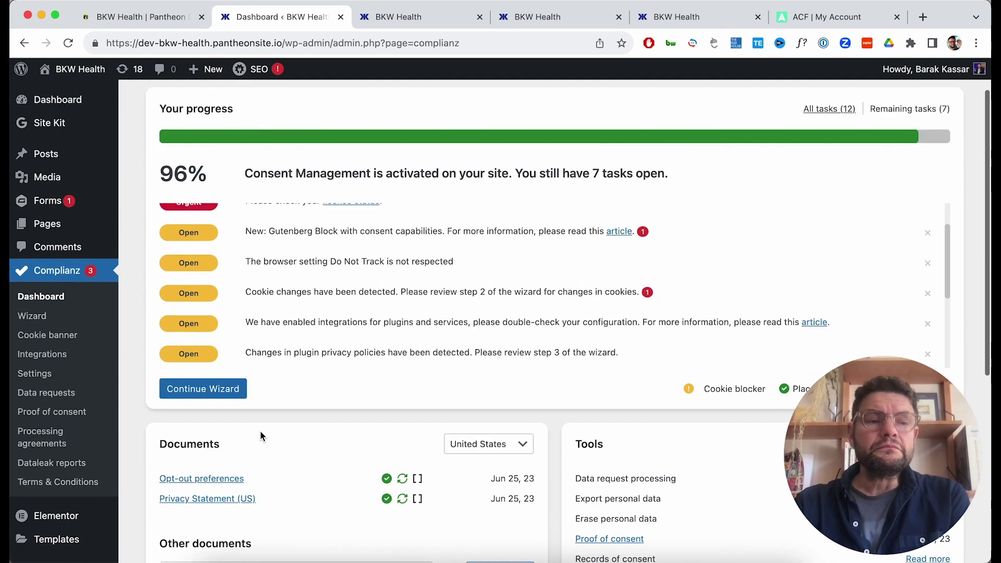
scroll(42, 448, down, 1)
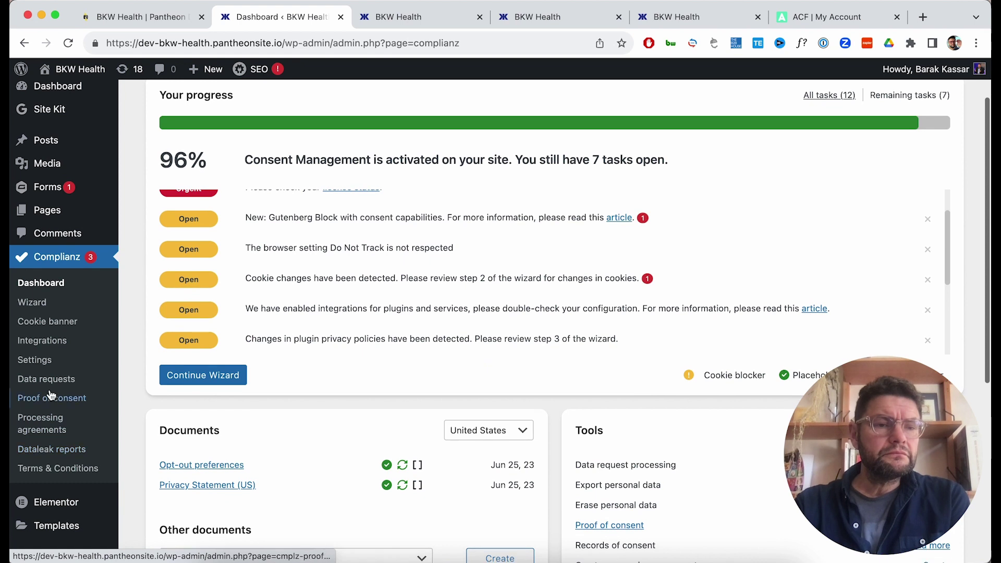
click(34, 360)
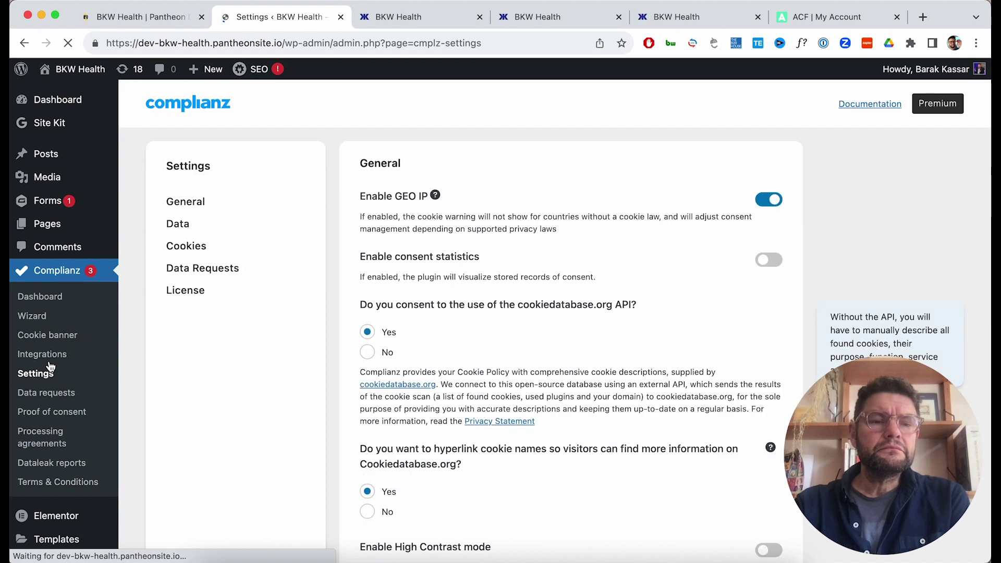
Try activating the Complianz license, then replace the invalid notification sender email with a valid address.
click(178, 300)
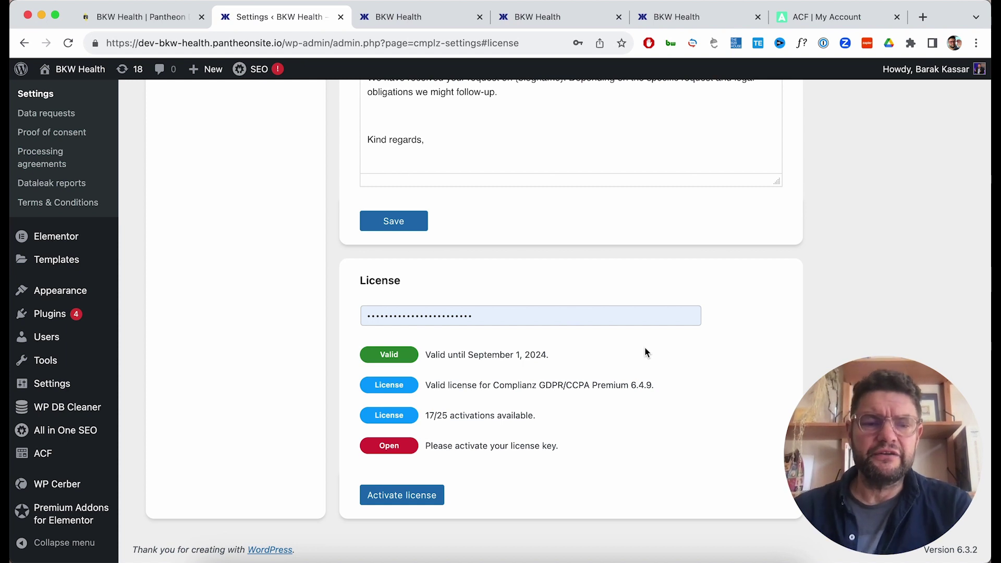
click(401, 492)
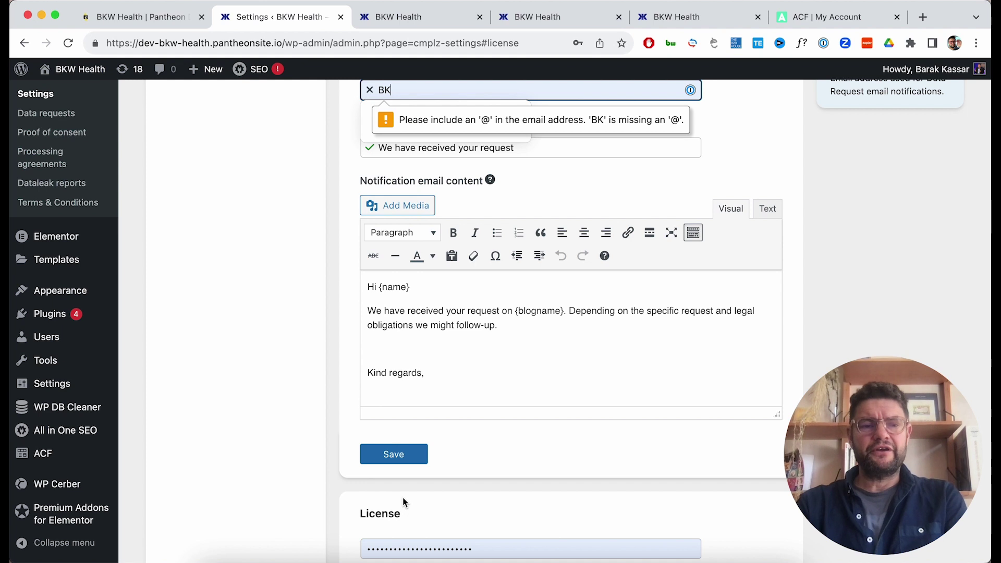
scroll(402, 503, up, 2)
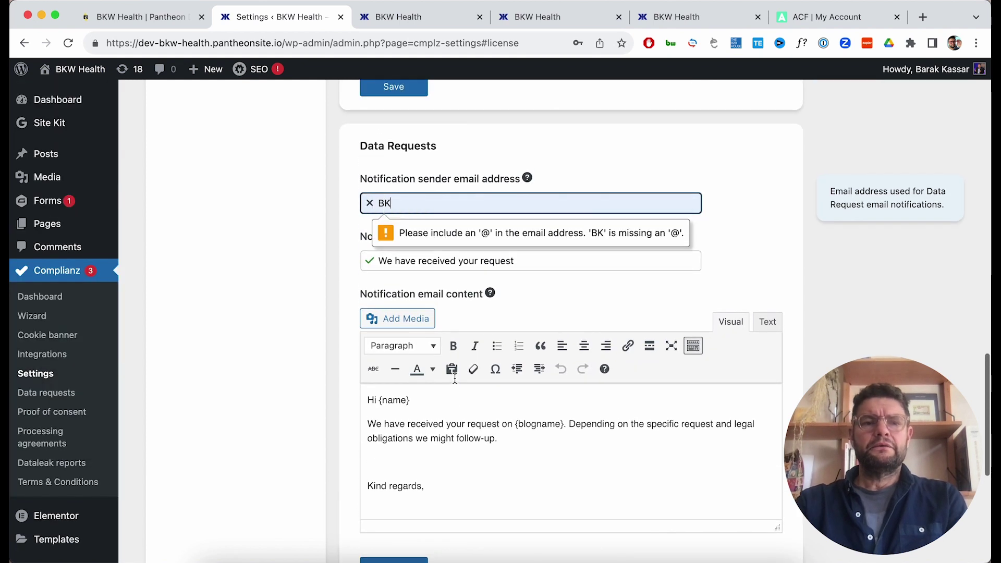
click(465, 205)
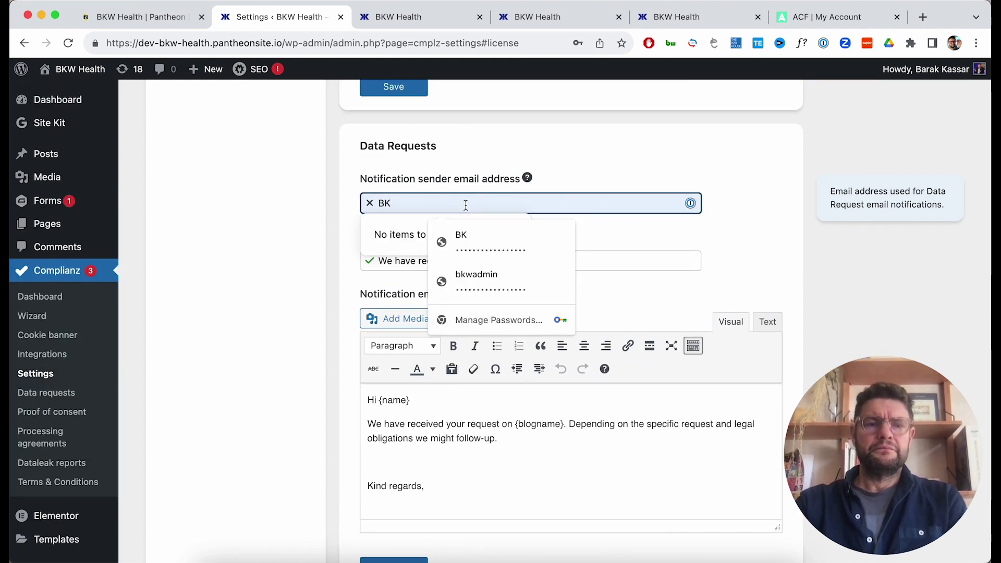
key(BackSpace)
key(BackSpace)
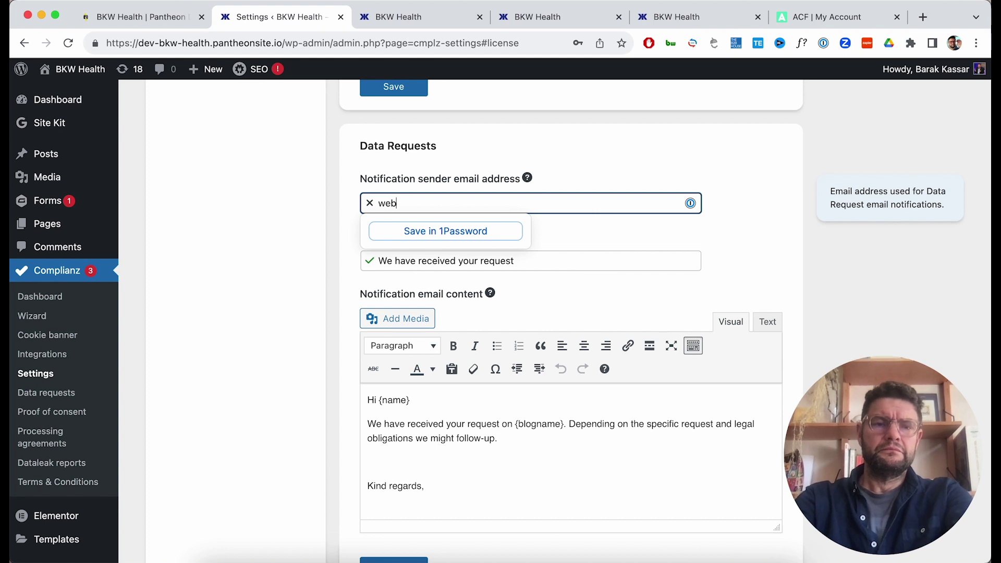
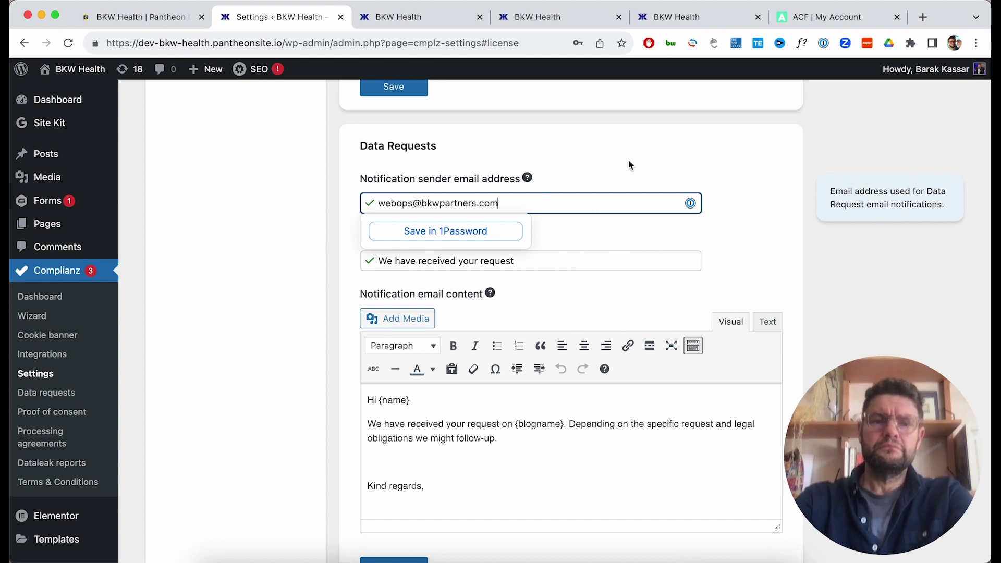
Activate the Complianz license key and return to the Installed Plugins list.
click(629, 165)
scroll(477, 309, down, 4)
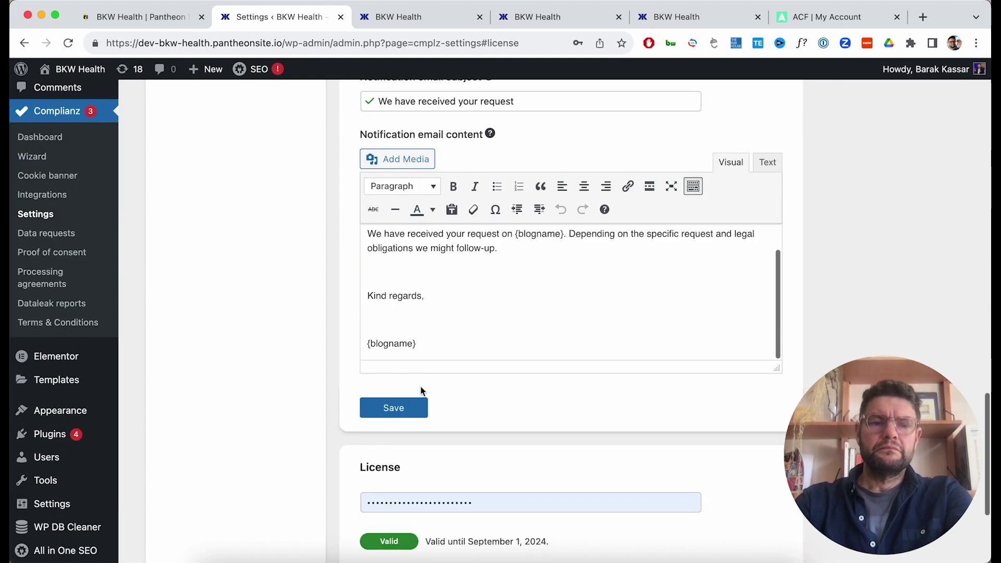
scroll(394, 451, down, 3)
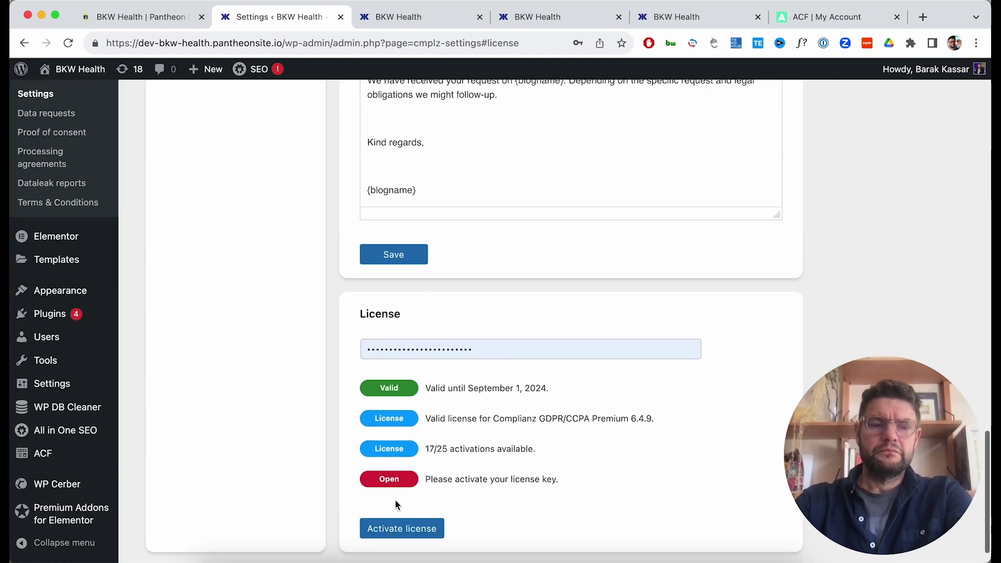
click(392, 528)
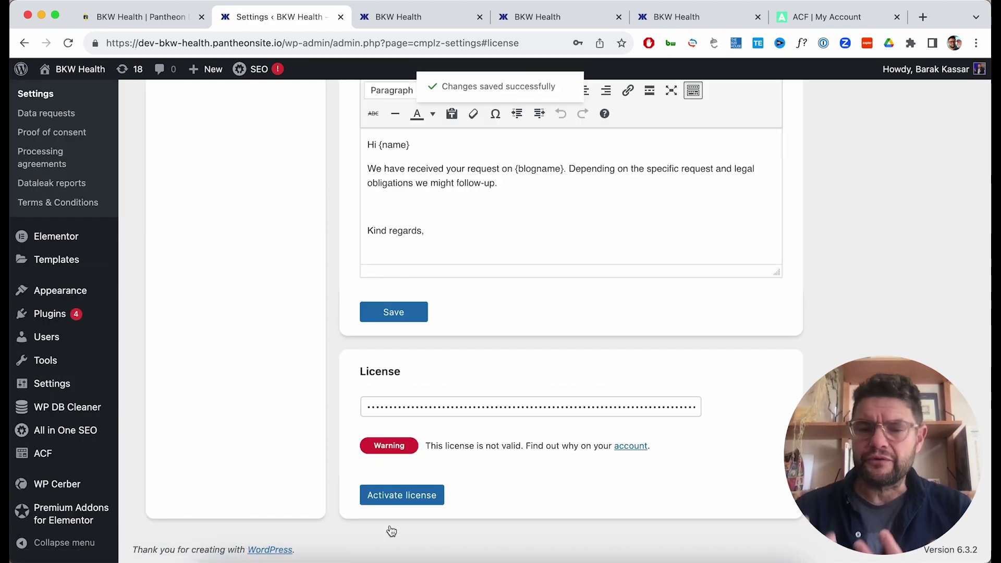
scroll(423, 440, up, 5)
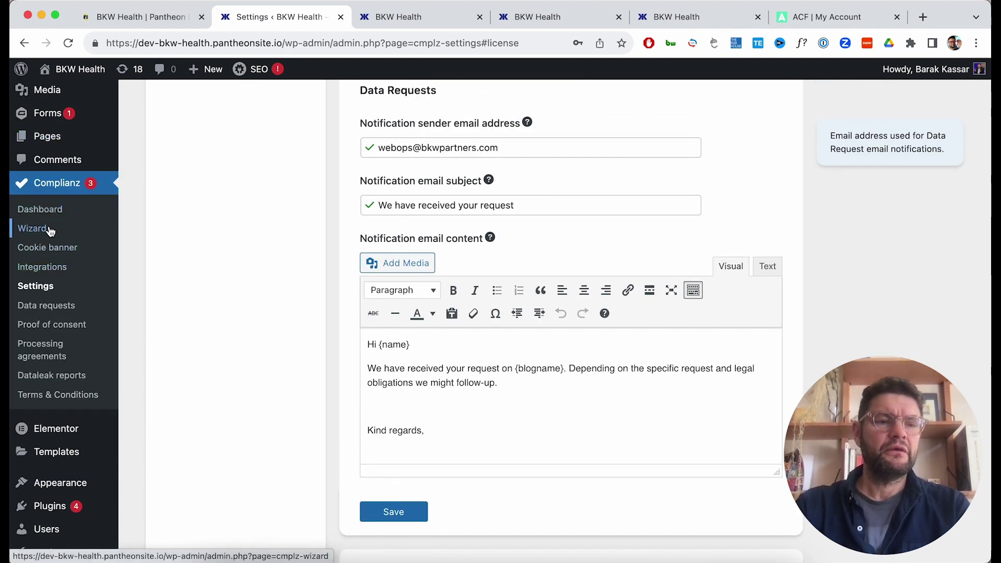
scroll(56, 200, up, 1)
scroll(31, 323, down, 1)
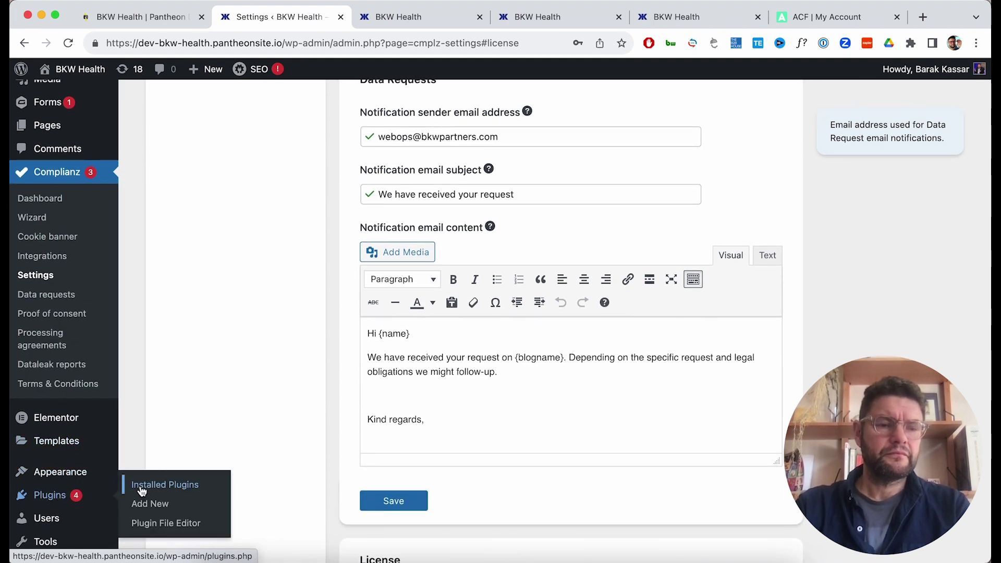
click(141, 480)
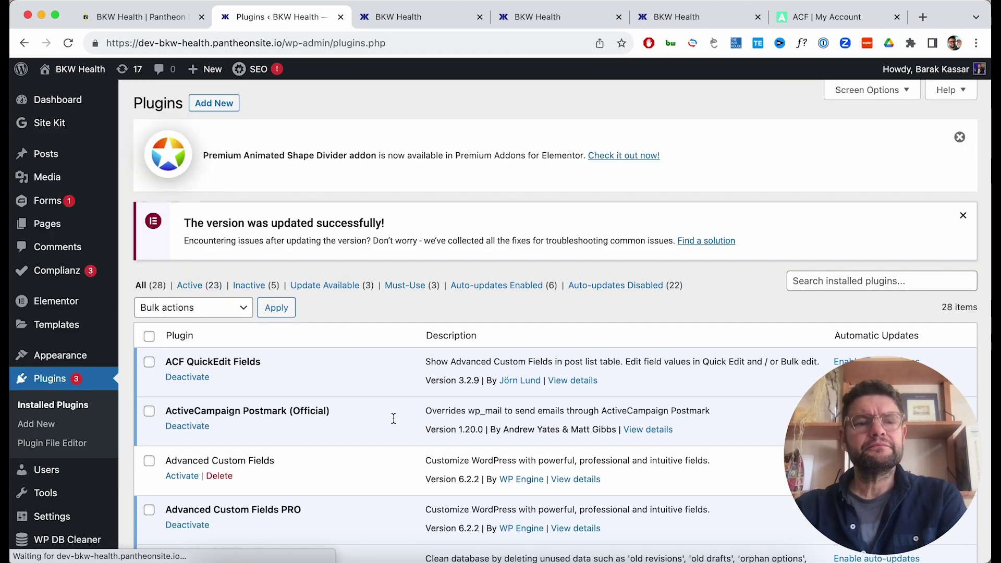
Find Elementor Pro in the plugin list and update it from 3.14.0 to 3.17.1.
scroll(393, 419, down, 5)
scroll(394, 418, up, 2)
scroll(393, 419, down, 10)
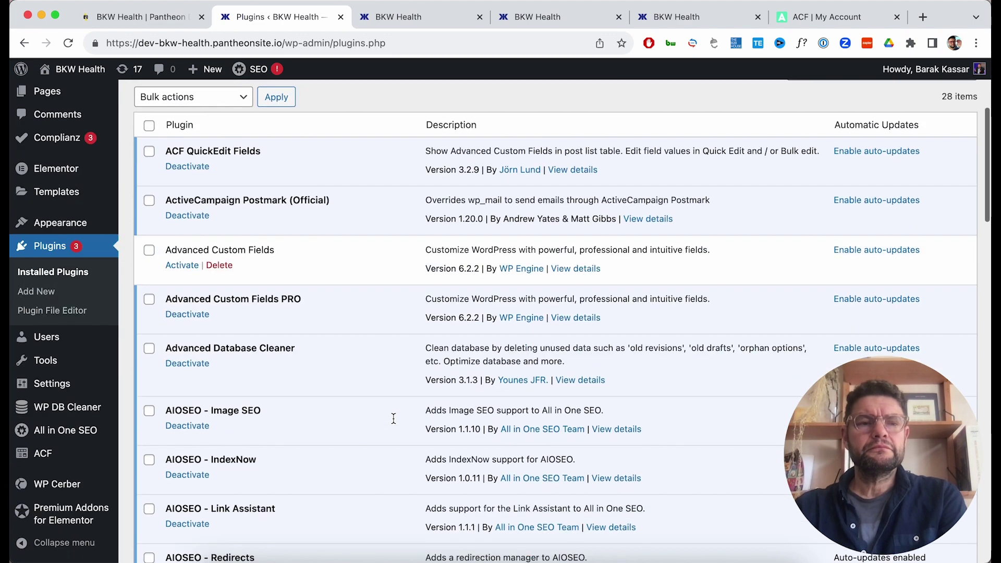
scroll(394, 418, down, 2)
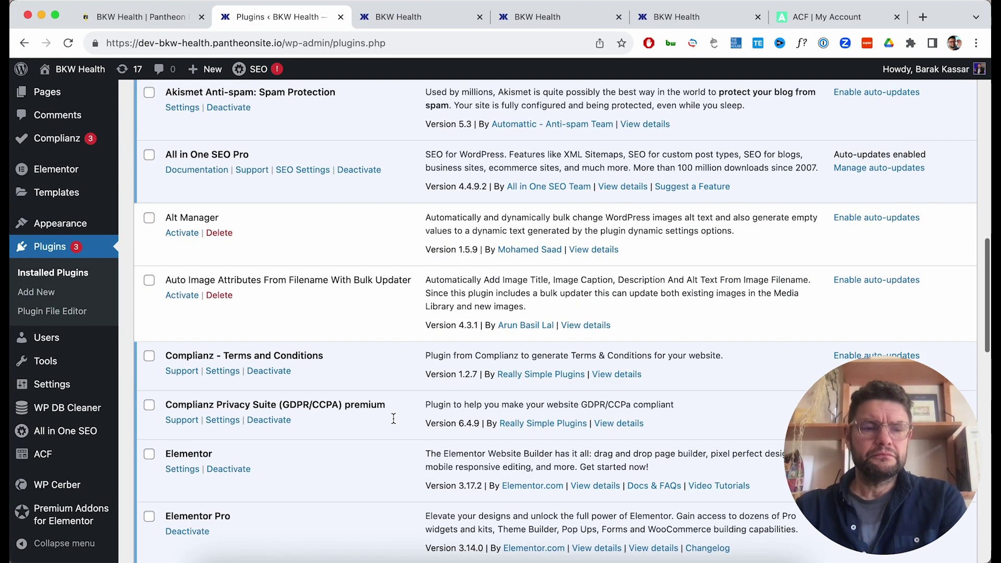
scroll(392, 404, down, 3)
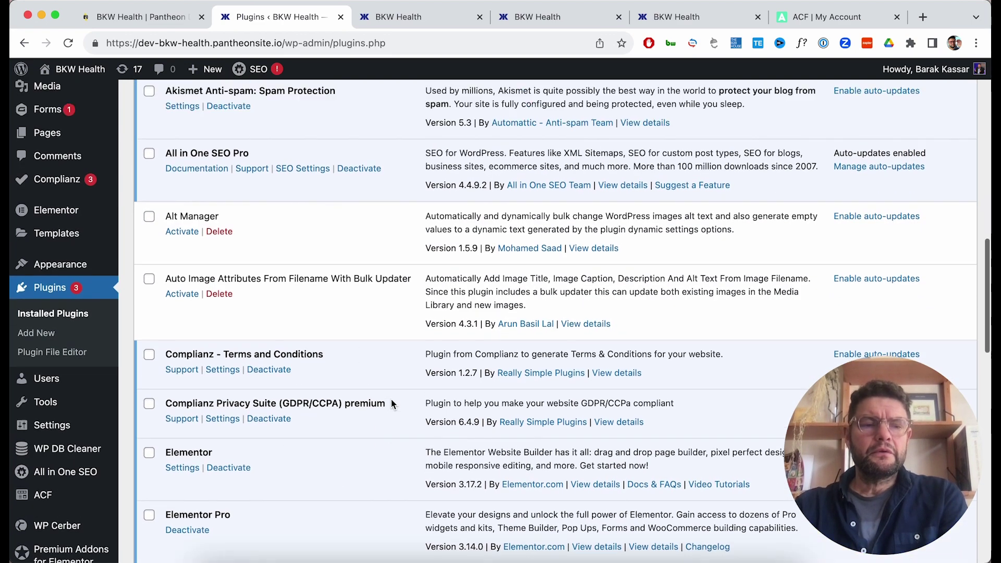
scroll(391, 404, up, 4)
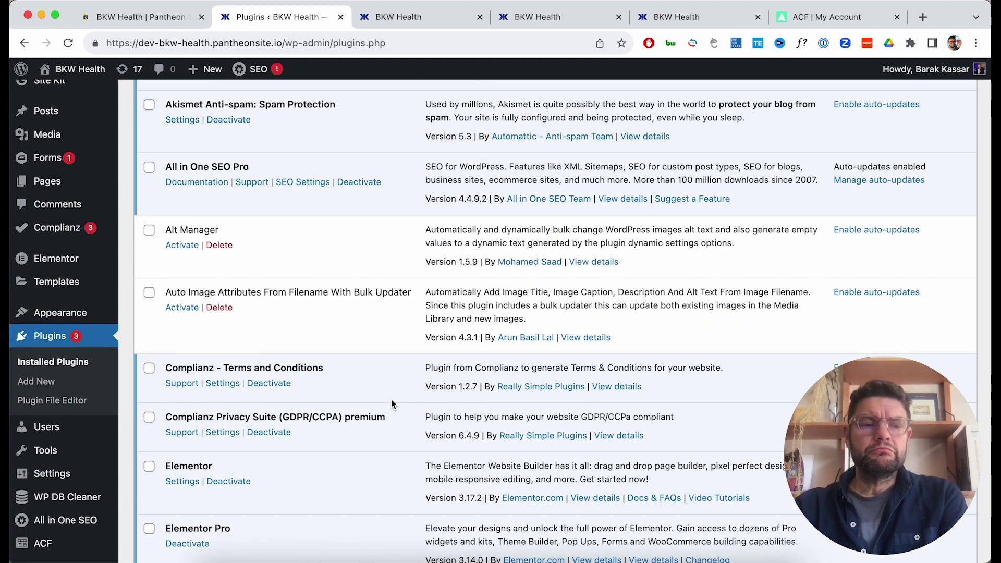
scroll(391, 400, down, 3)
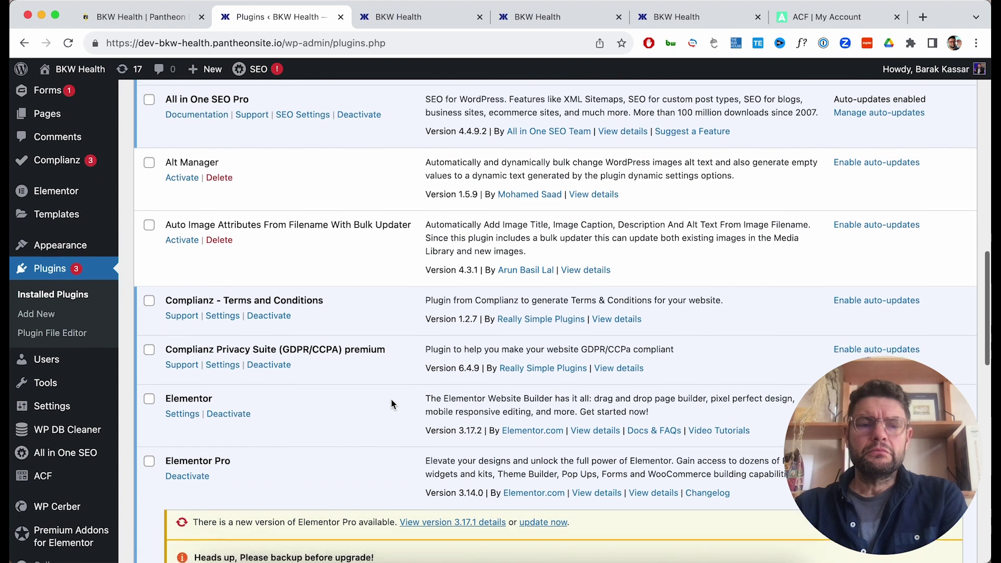
scroll(391, 399, down, 5)
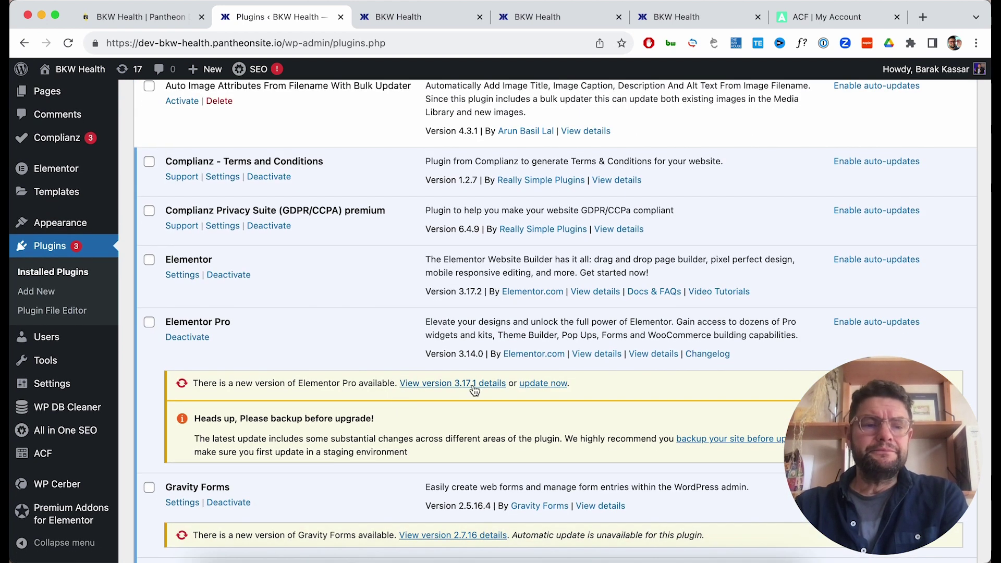
scroll(508, 423, down, 1)
scroll(510, 427, down, 1)
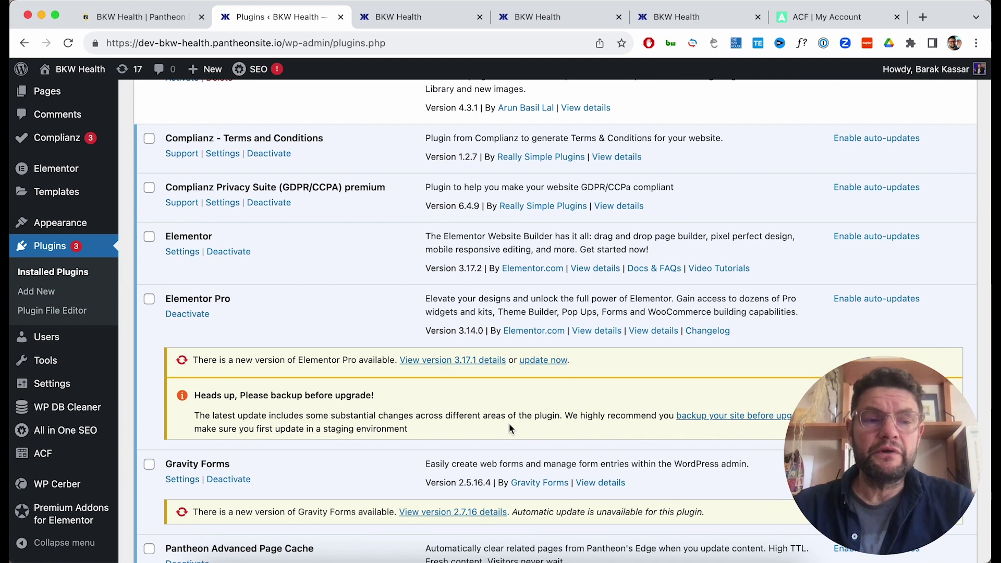
click(544, 361)
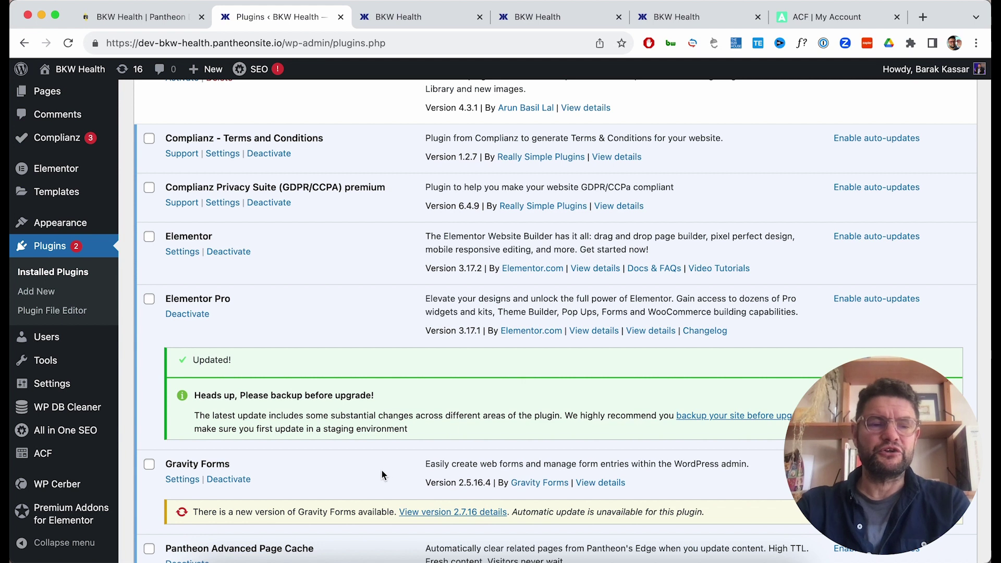
scroll(382, 473, down, 3)
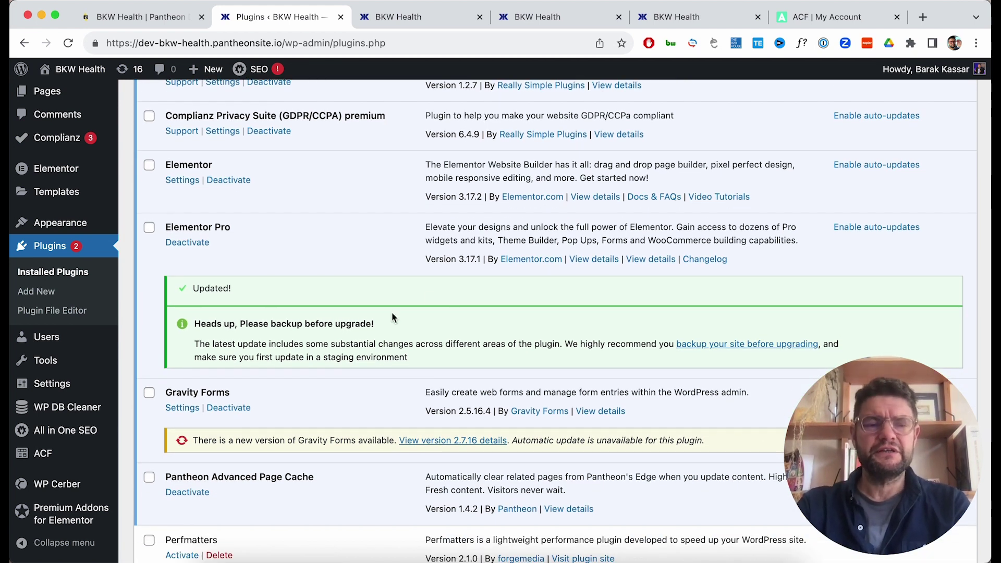
scroll(427, 353, down, 2)
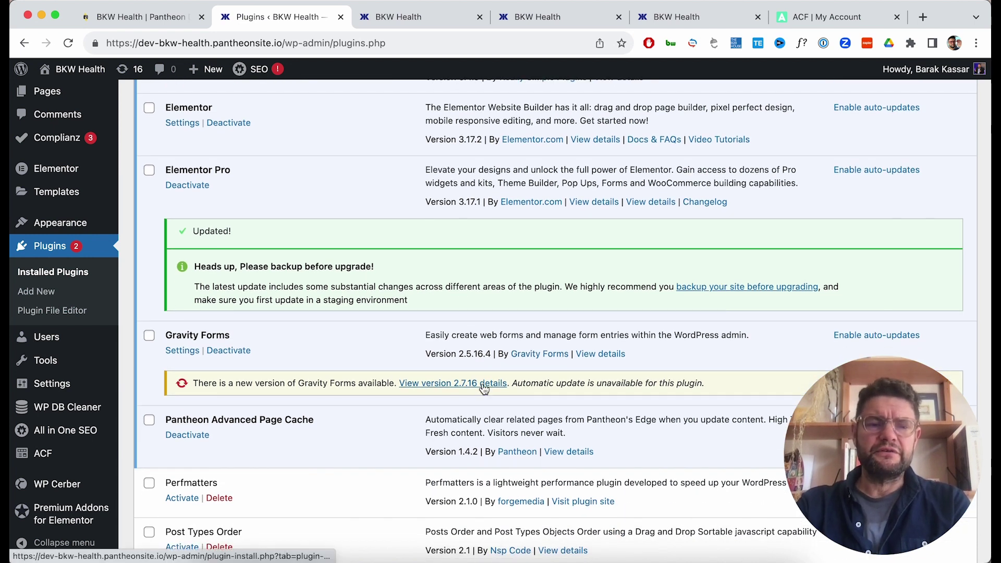
In a new tab, search for 'gravity forms' and log in to the gravityforms.com account.
click(922, 17)
text(gravity)
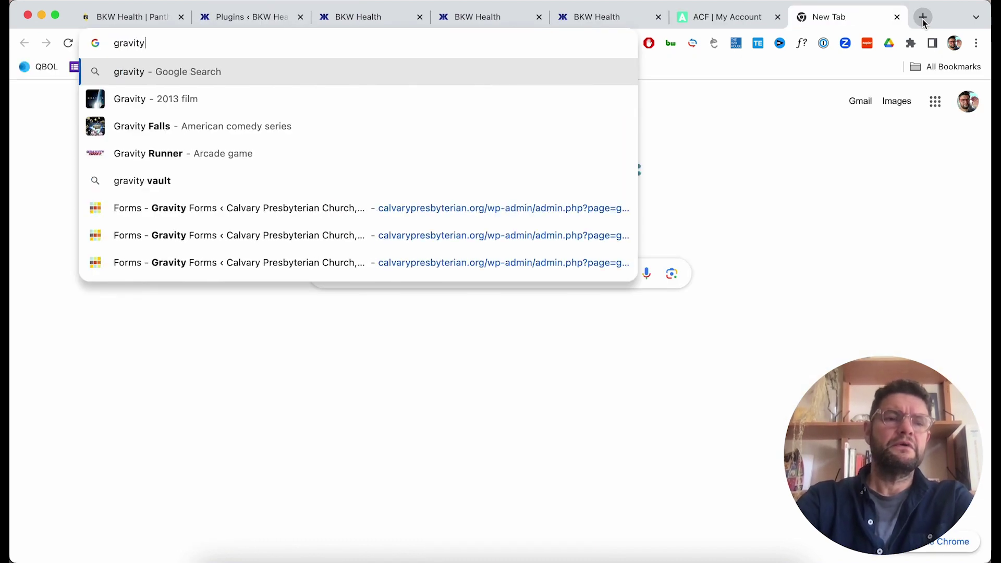
text( forms)
key(Return)
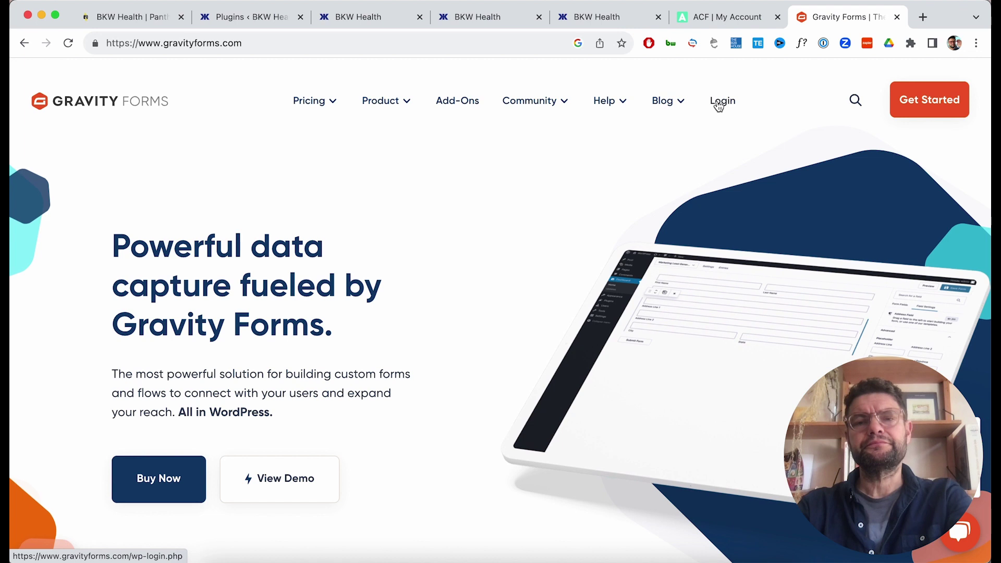
click(718, 106)
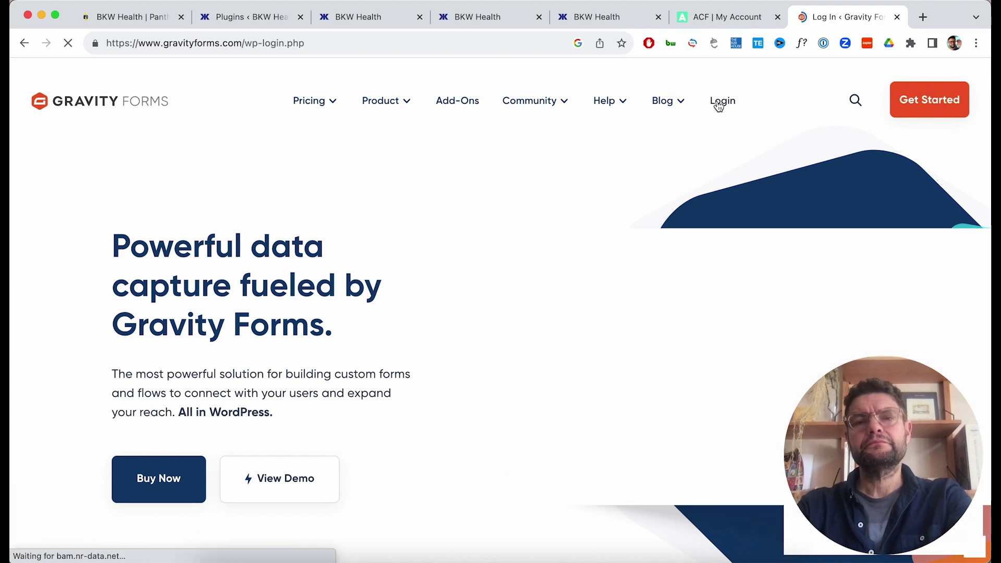
click(308, 382)
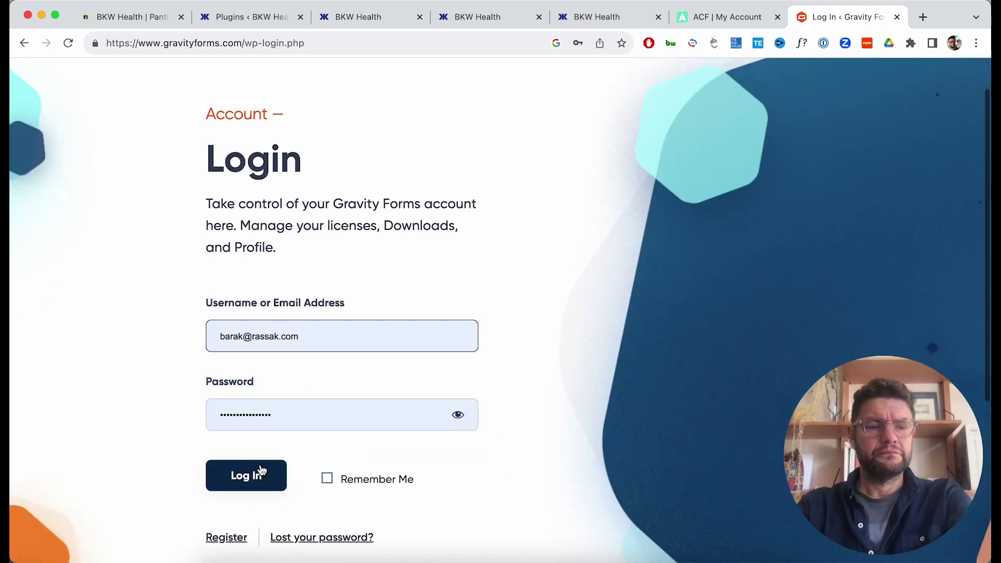
click(253, 486)
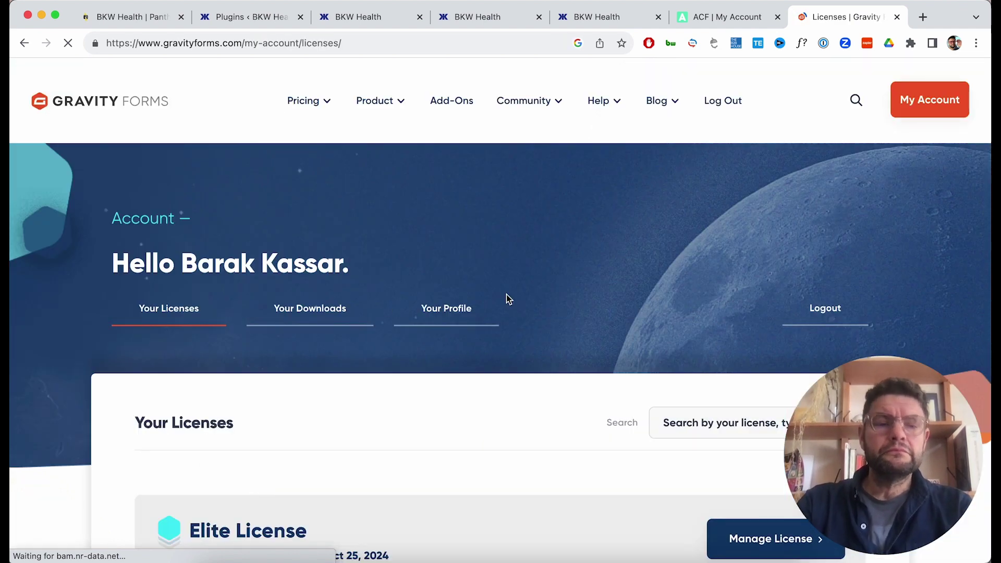
Download the Gravity Forms 2.7.16 zip from the account's downloads and save it to the Desktop.
scroll(506, 293, down, 2)
scroll(506, 294, up, 1)
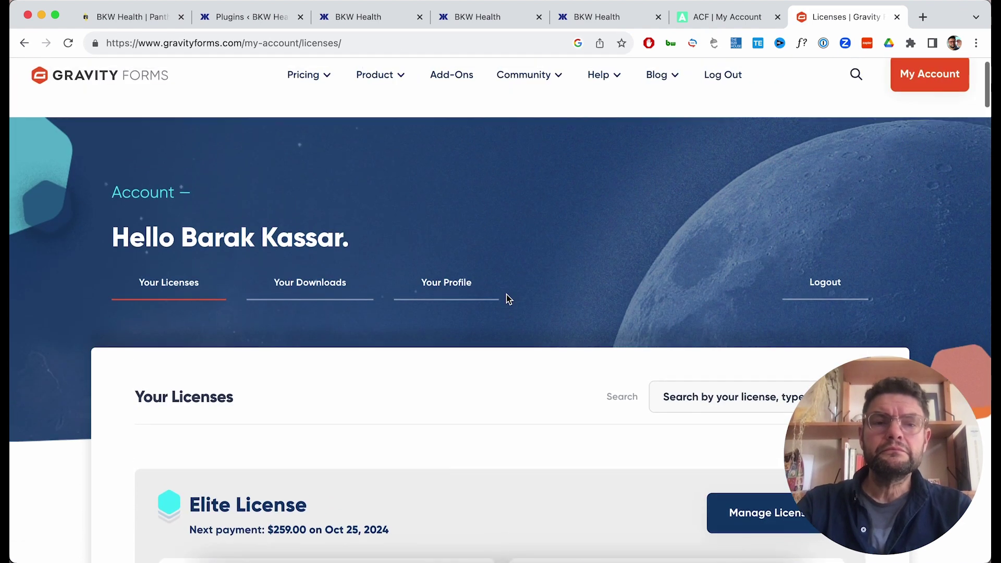
click(335, 288)
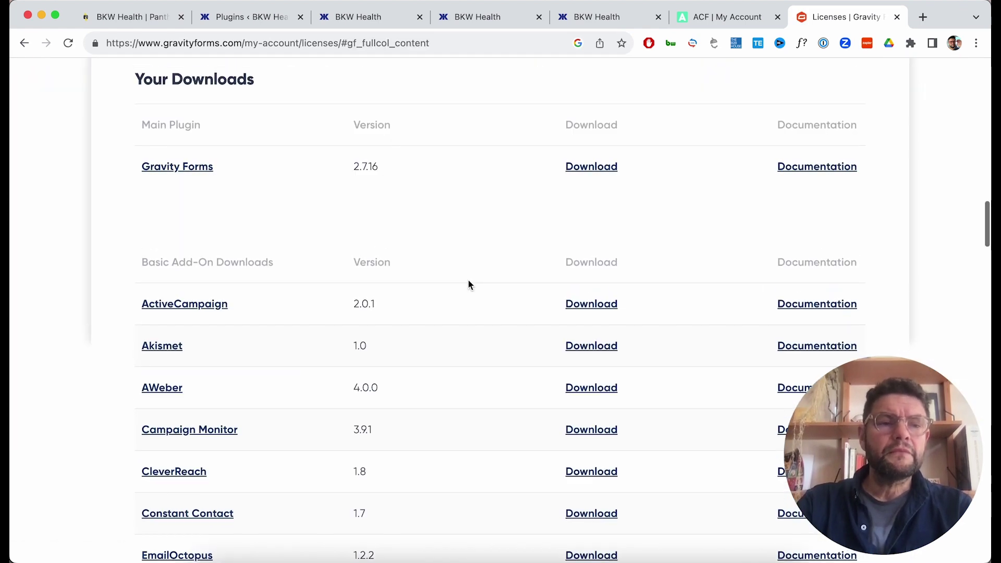
click(608, 167)
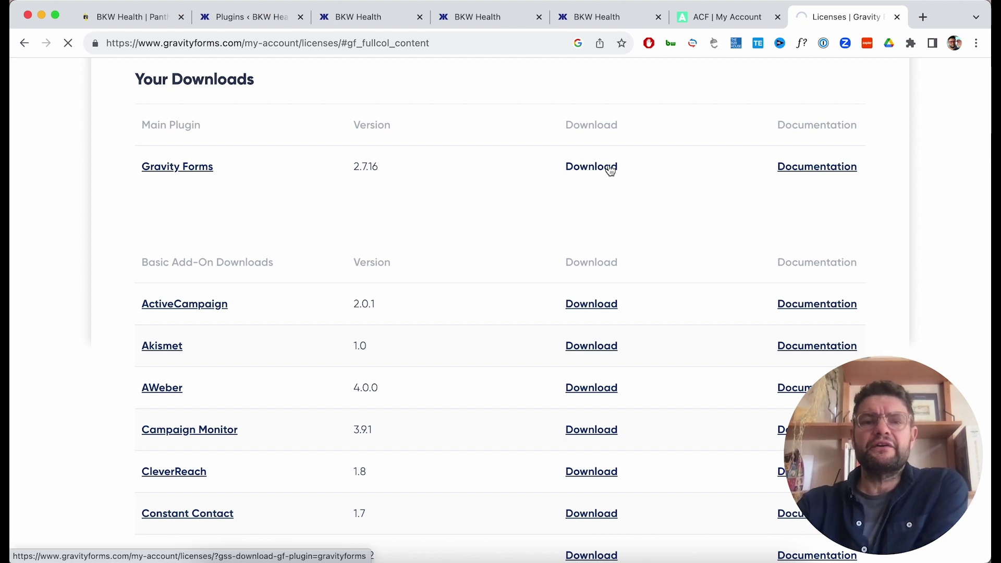
click(258, 23)
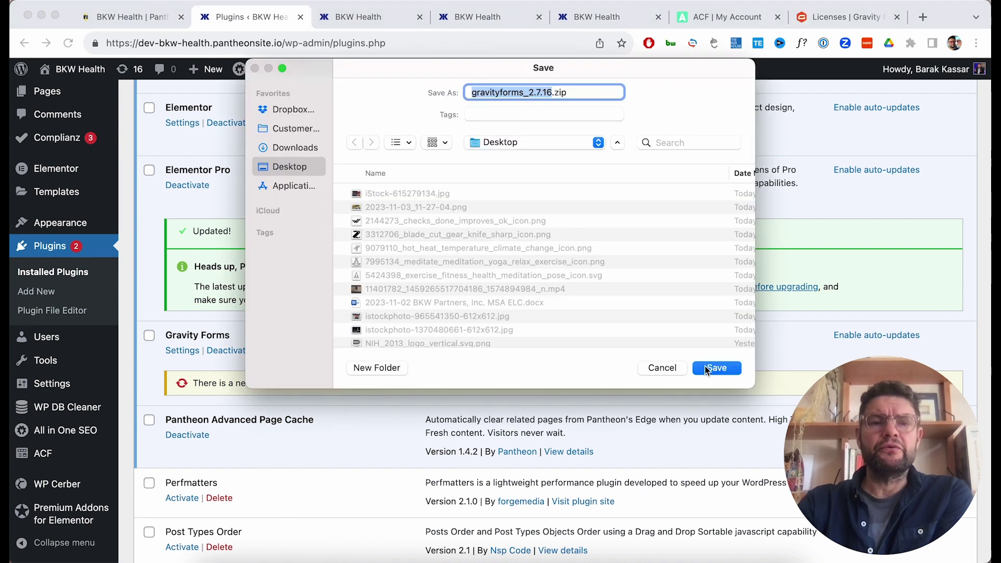
click(723, 368)
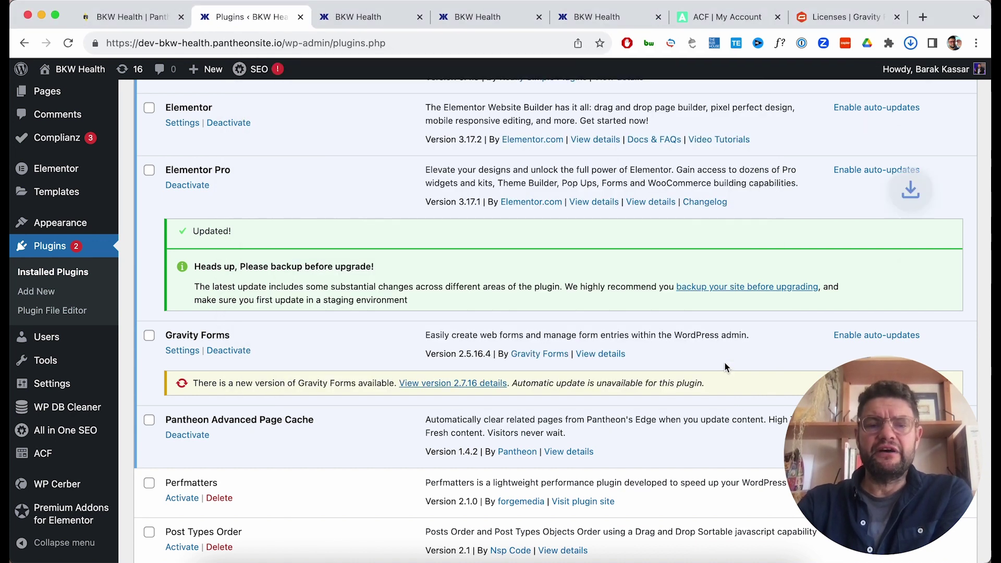
scroll(724, 361, up, 10)
scroll(724, 366, up, 4)
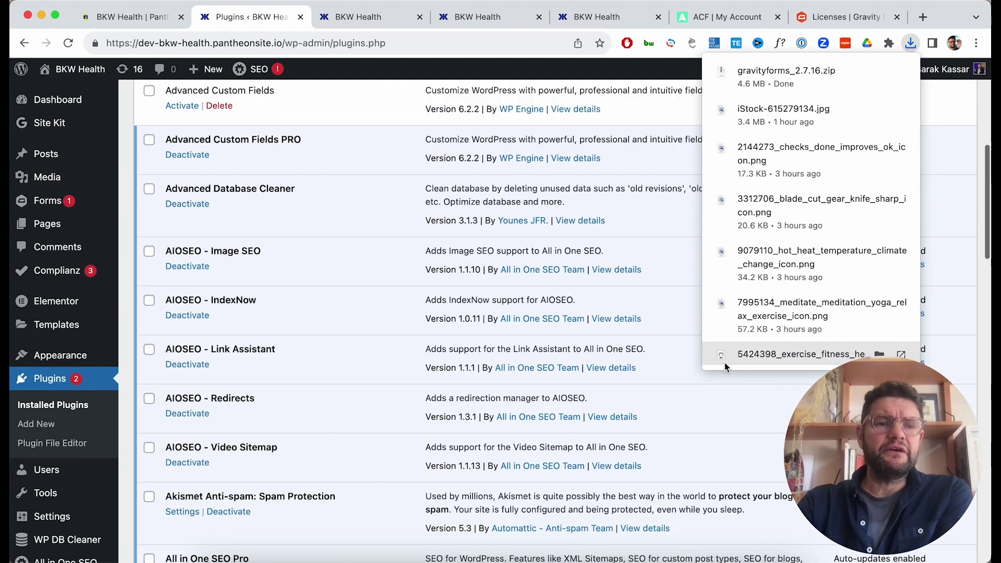
scroll(606, 294, up, 6)
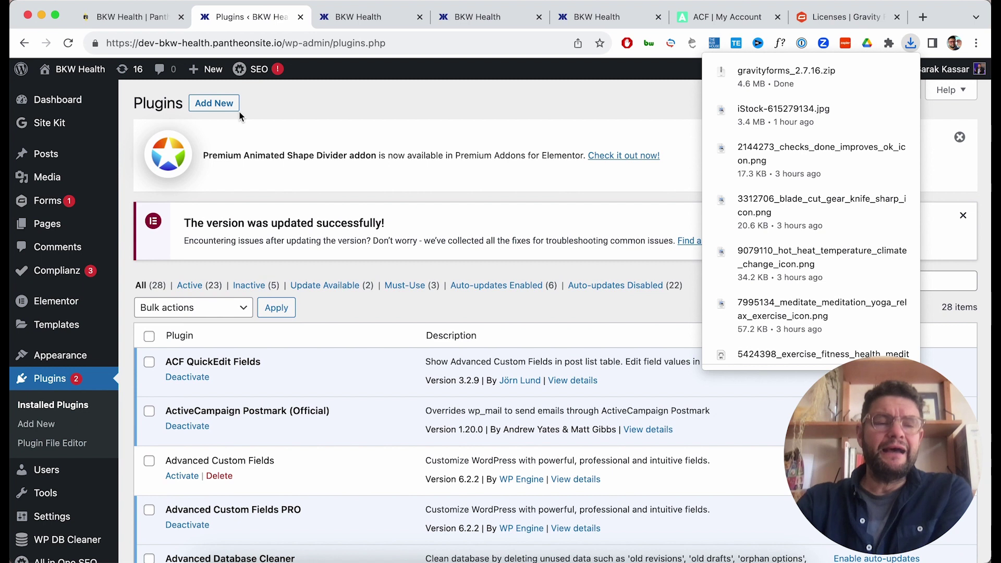
Upload gravityforms_2.7.16.zip through Add New Plugin, dismiss the Premium Addons notice, and install it.
click(223, 105)
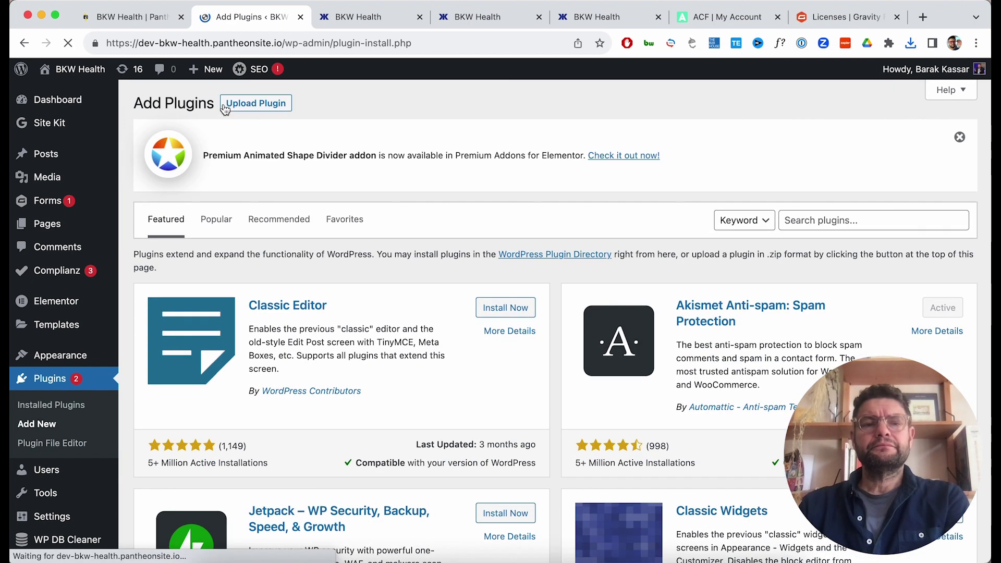
click(235, 109)
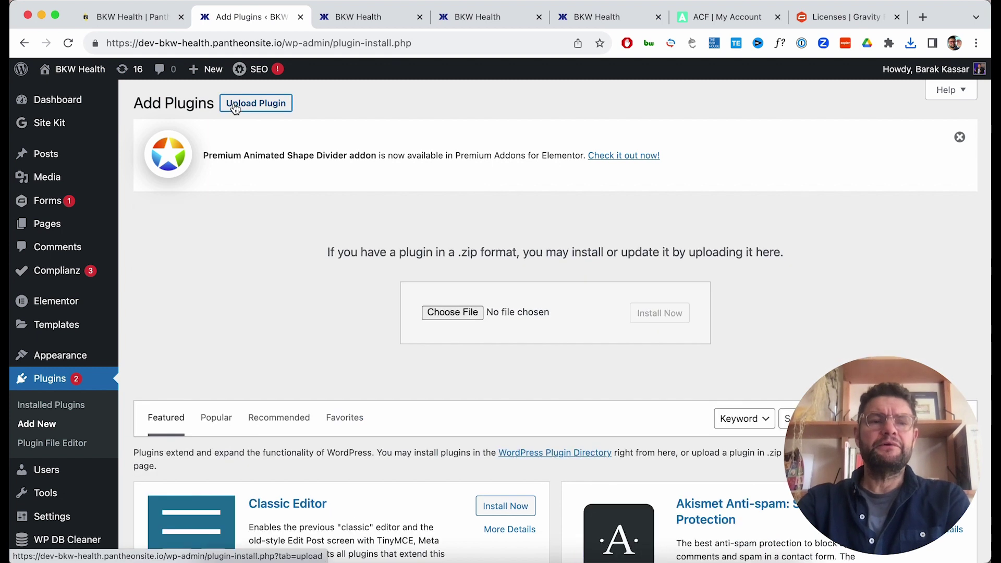
click(471, 318)
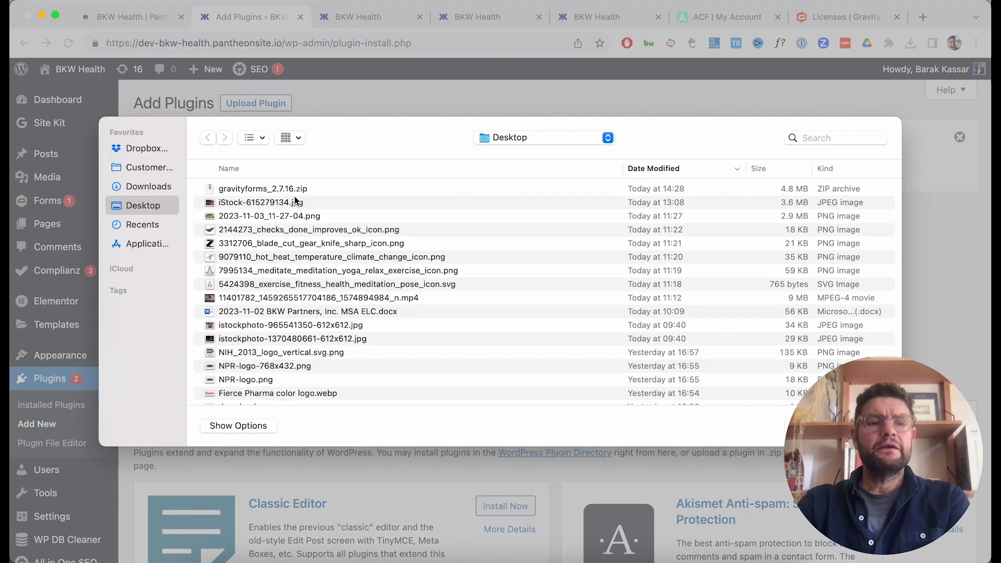
double_click(284, 188)
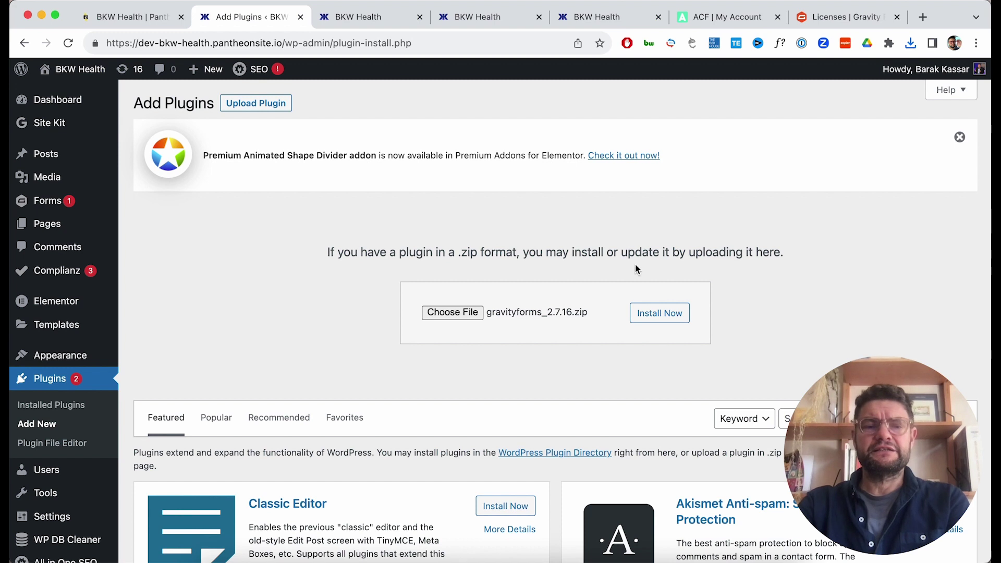
click(651, 319)
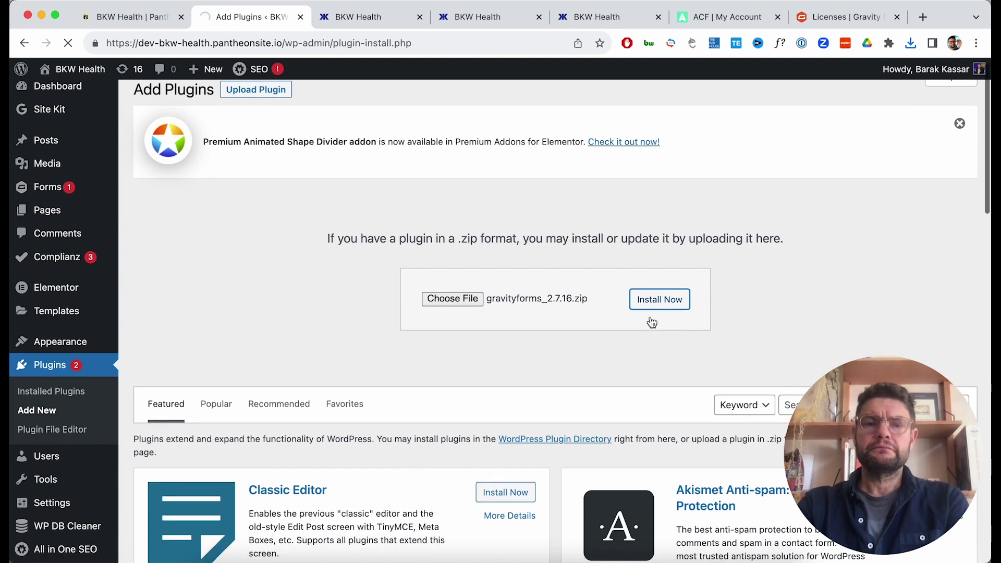
scroll(651, 321, down, 4)
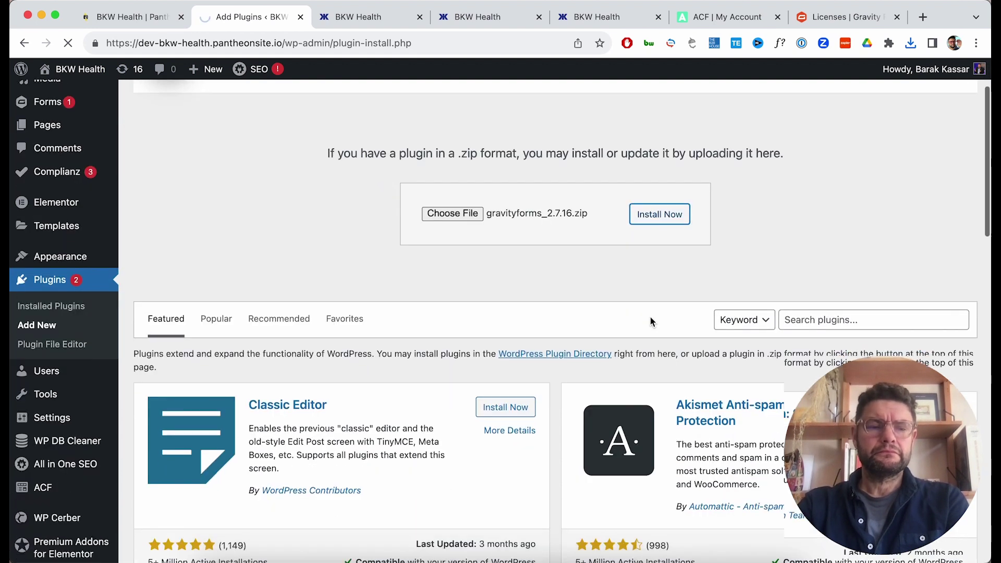
scroll(649, 316, up, 4)
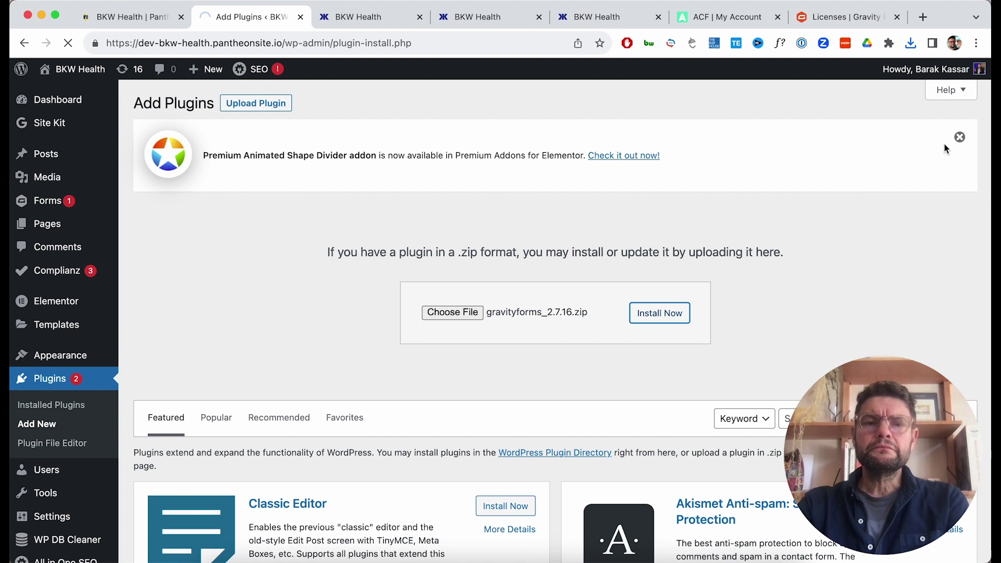
click(959, 139)
click(679, 231)
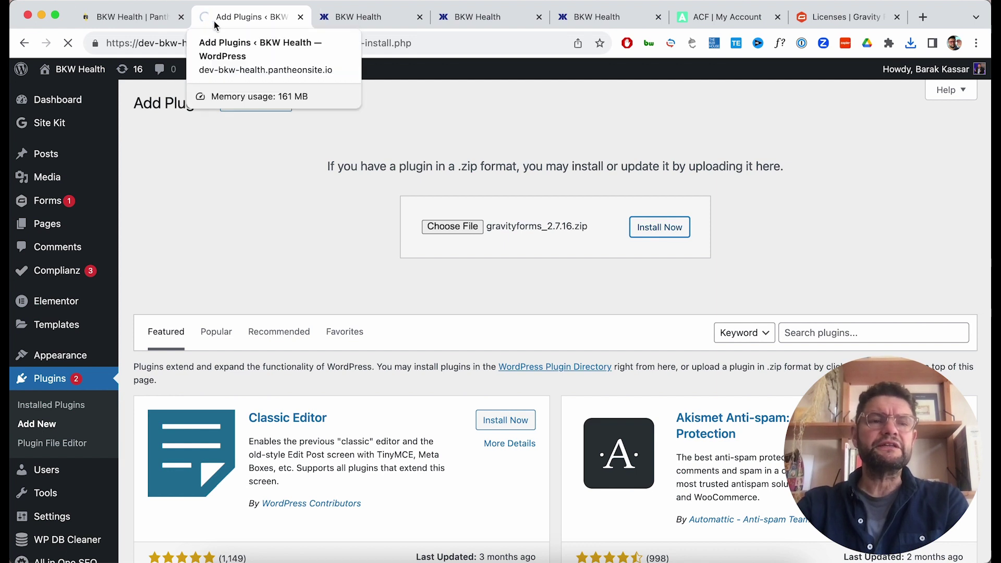
Replace Gravity Forms 2.5.16.4 with the uploaded 2.7.16, then run the Elementor Pro data update.
mouse_move(258, 69)
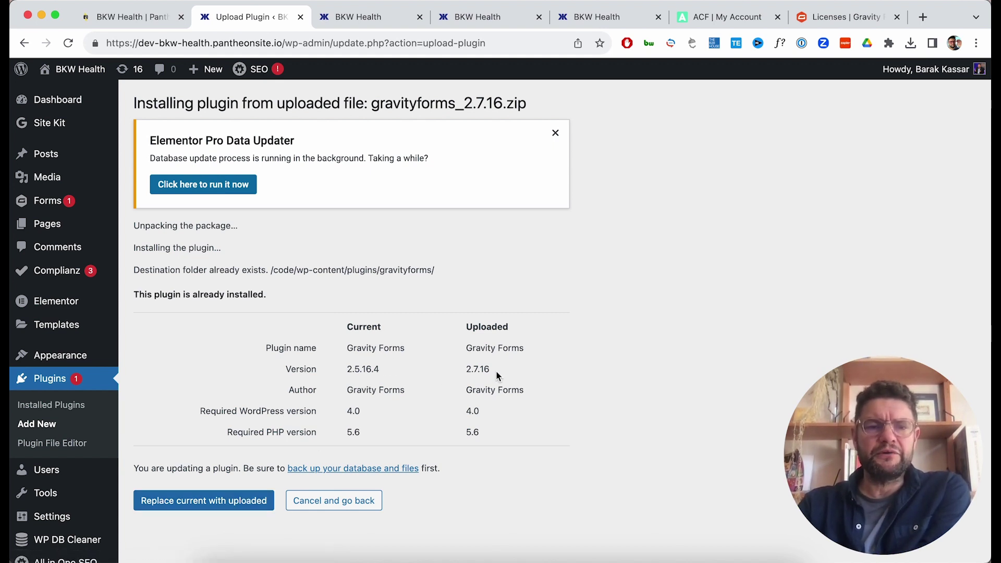
click(246, 502)
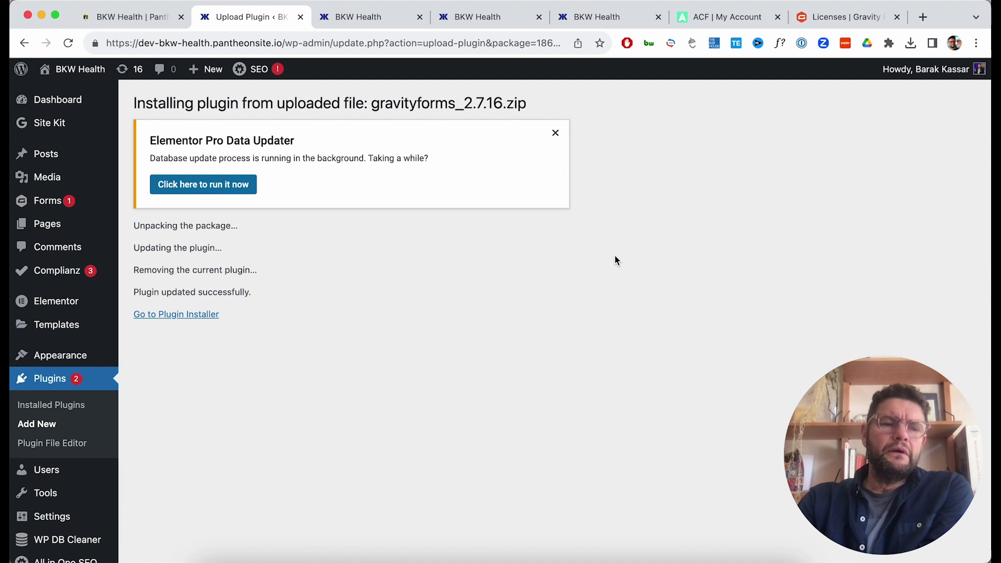
click(227, 188)
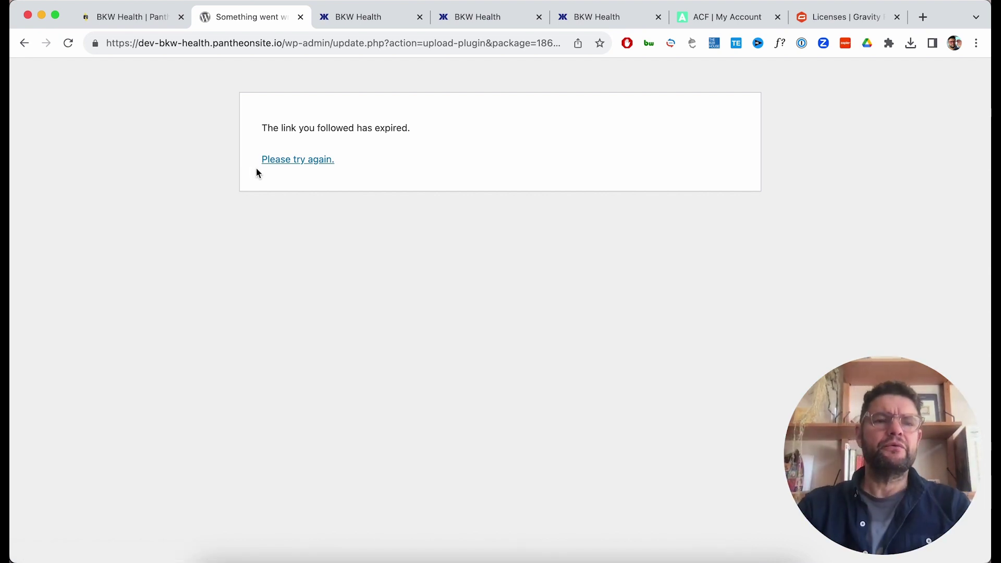
Retry the expired link, then trim the URL to the site root to load the dev homepage.
click(276, 164)
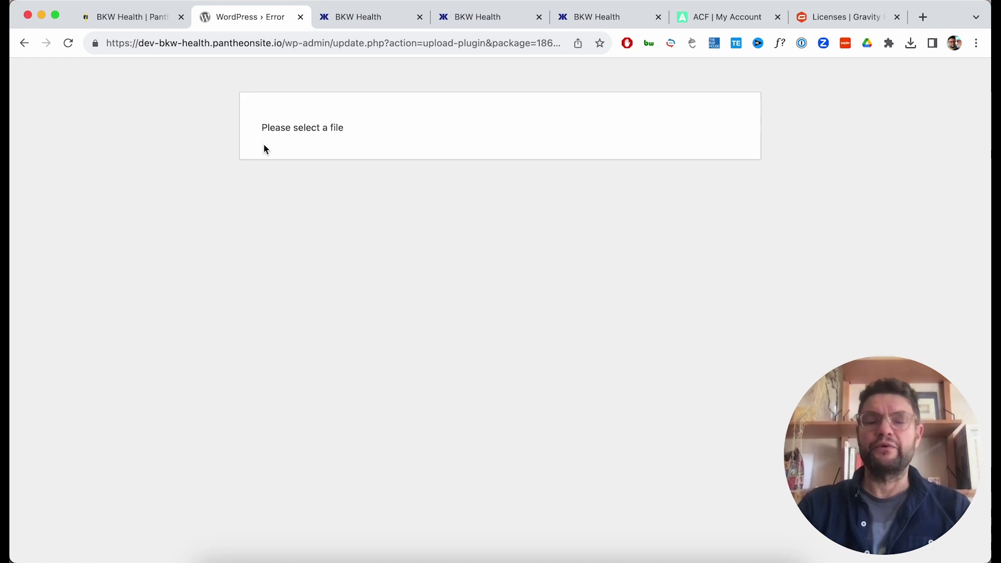
click(284, 43)
click(284, 42)
key(shift+End)
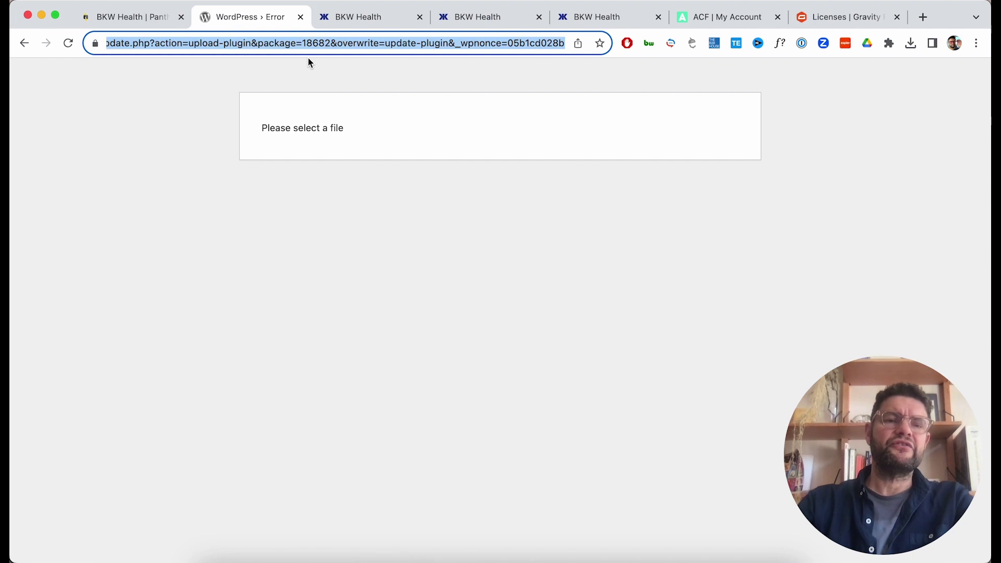
key(BackSpace)
key(Return)
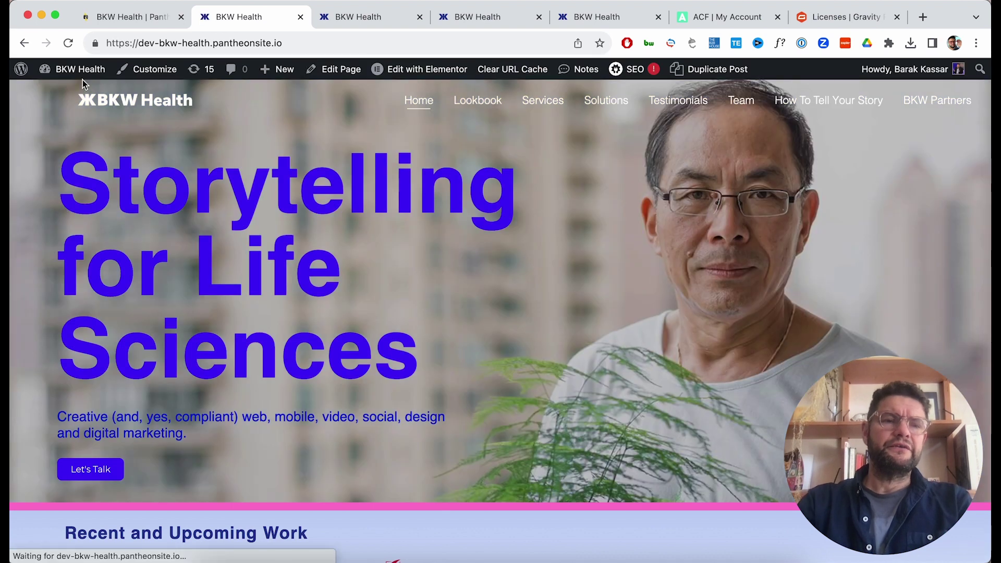
Go to the WordPress Dashboard and dismiss the Popular Apps announcement.
mouse_move(79, 72)
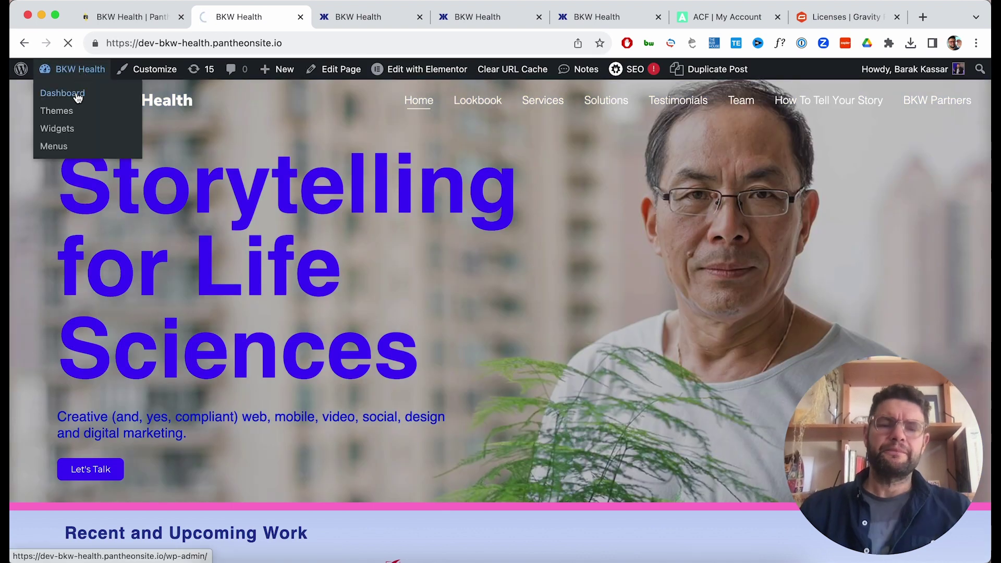
click(77, 95)
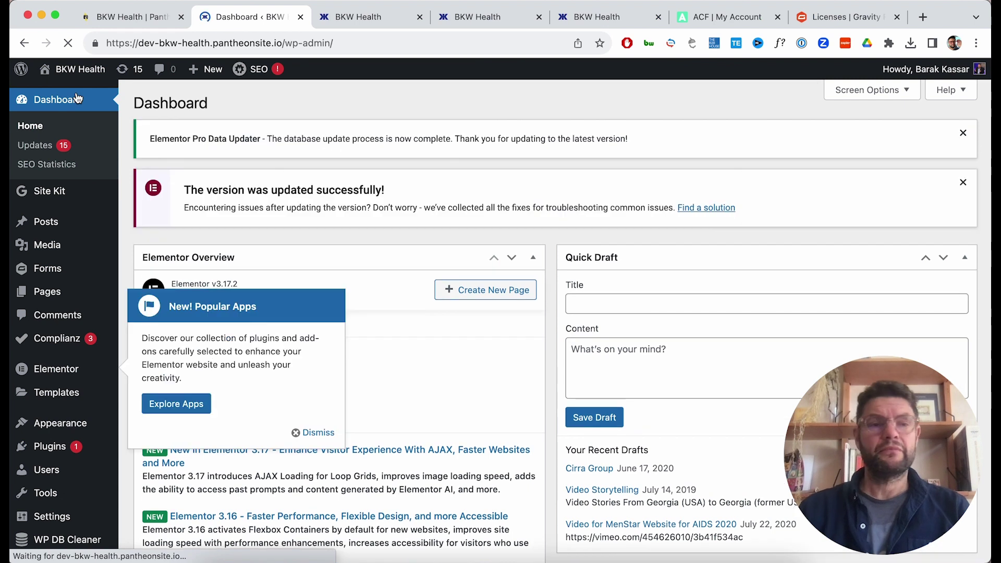
mouse_move(45, 455)
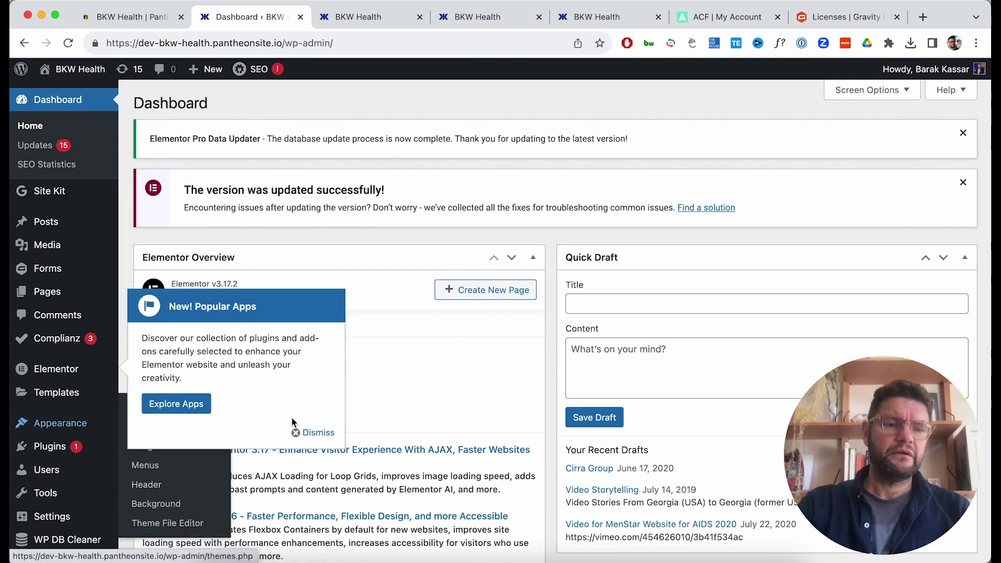
click(324, 433)
Attempt updating Premium Addons PRO to 2.9.8 from Installed Plugins, which fails as Unauthorized.
mouse_move(70, 447)
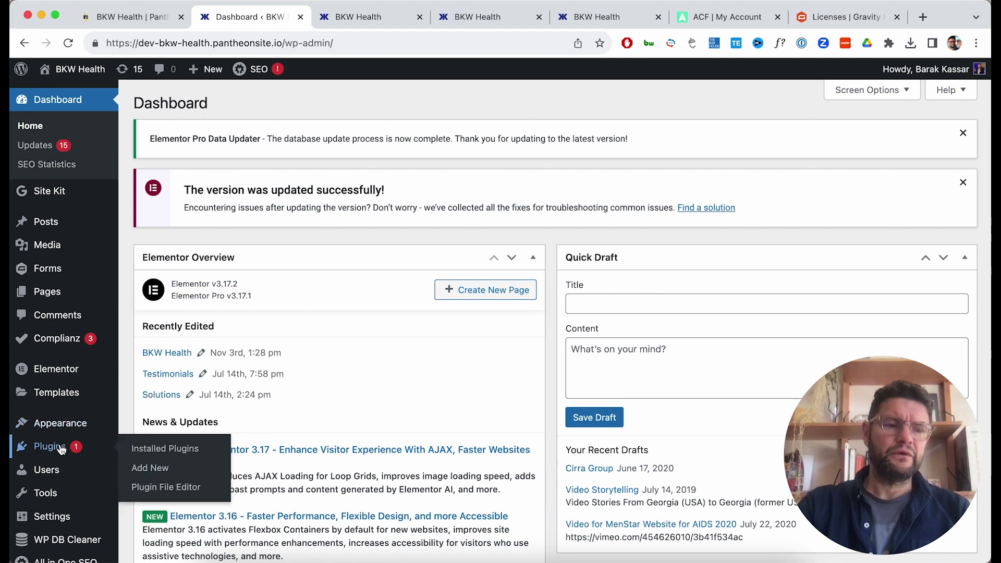
click(185, 452)
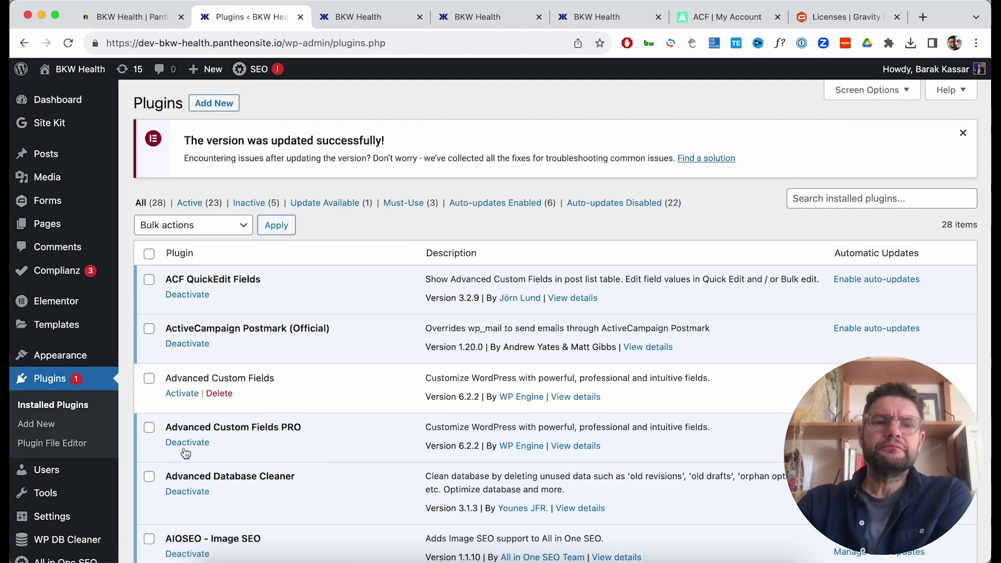
scroll(185, 452, down, 15)
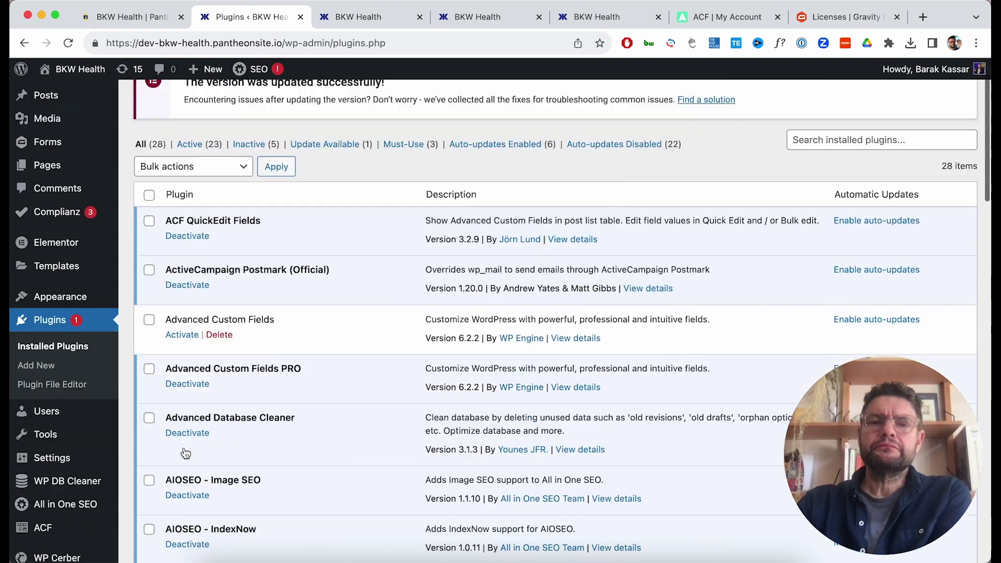
scroll(185, 453, down, 15)
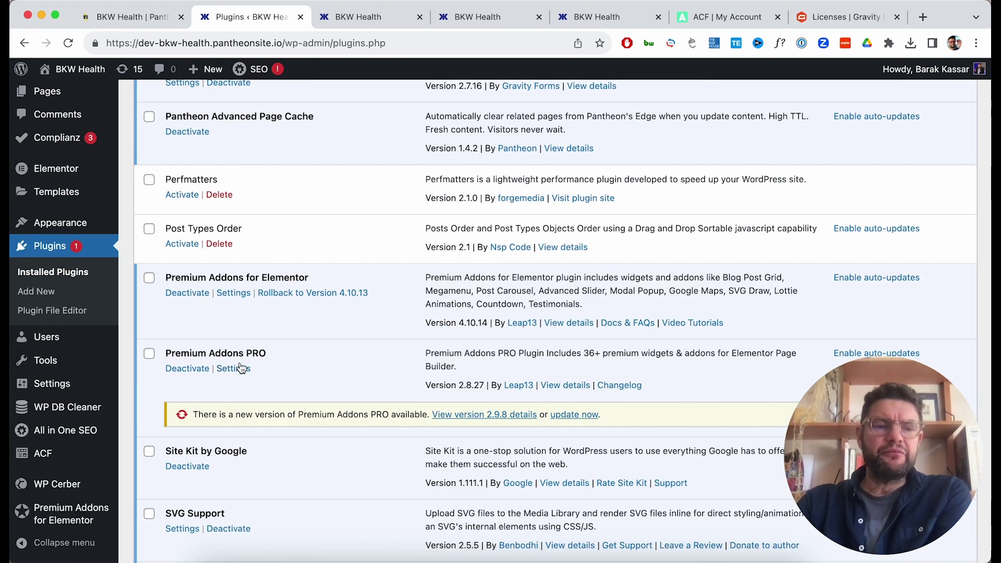
click(573, 415)
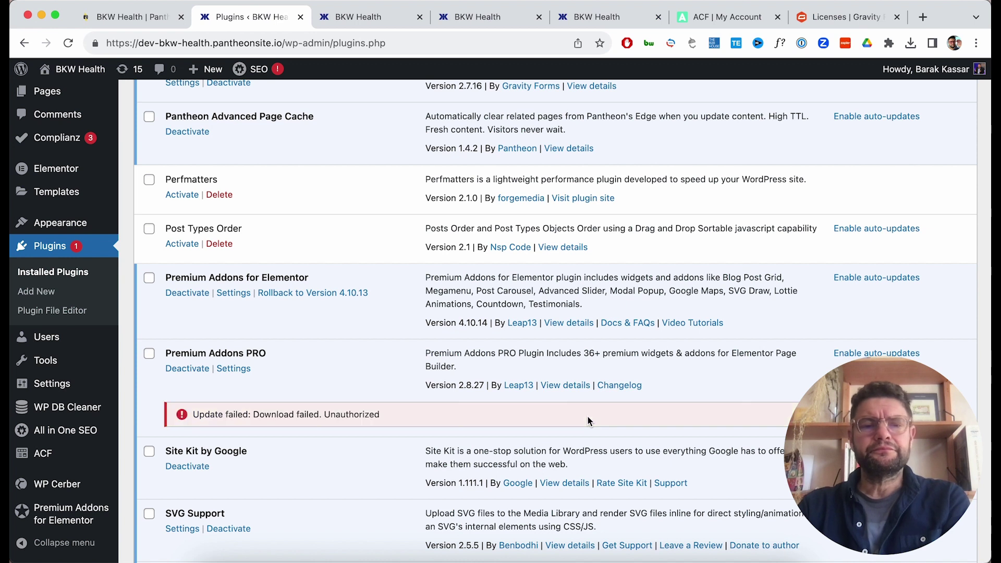
Deactivate the Premium Addons PRO license from its Settings License tab.
click(235, 371)
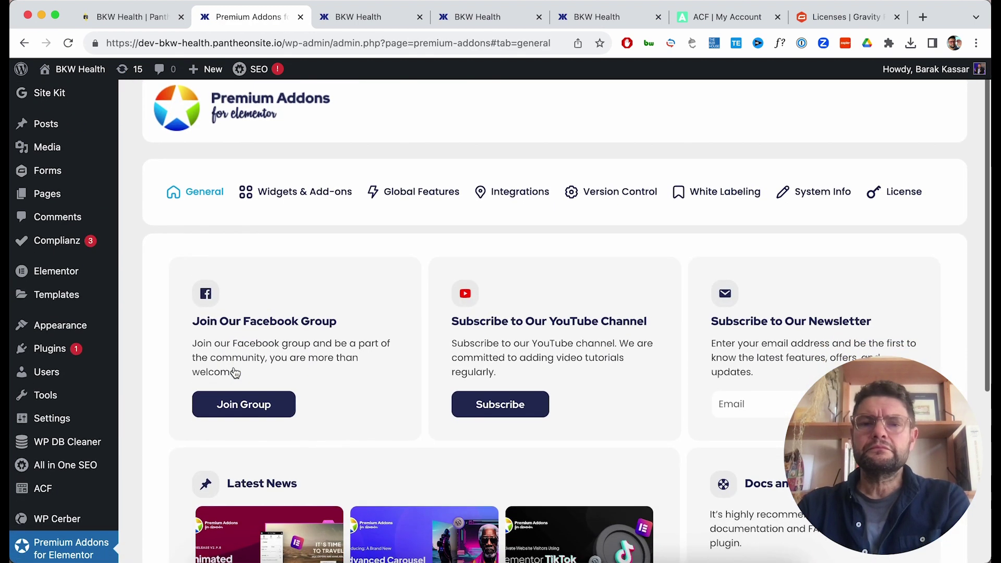
click(886, 196)
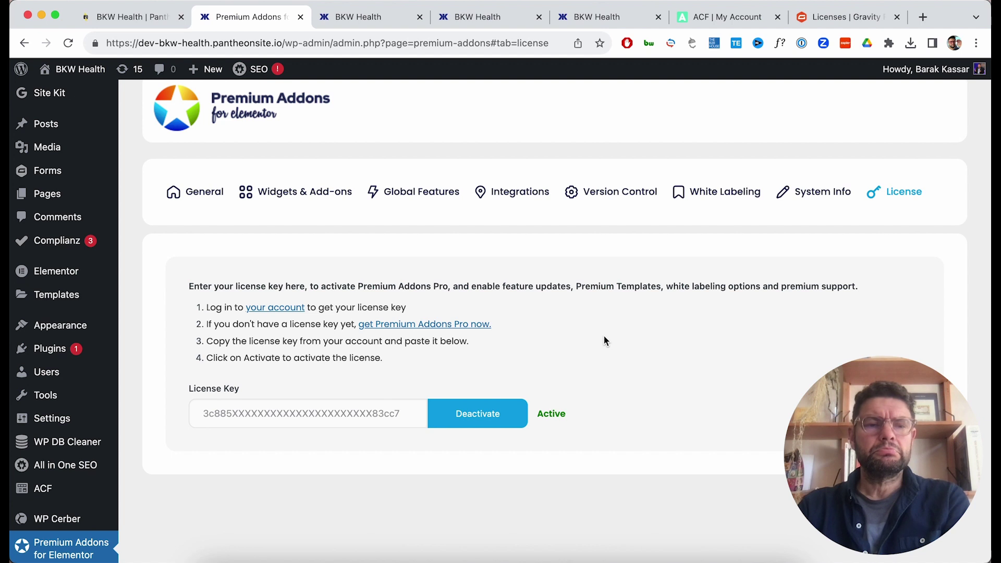
click(471, 414)
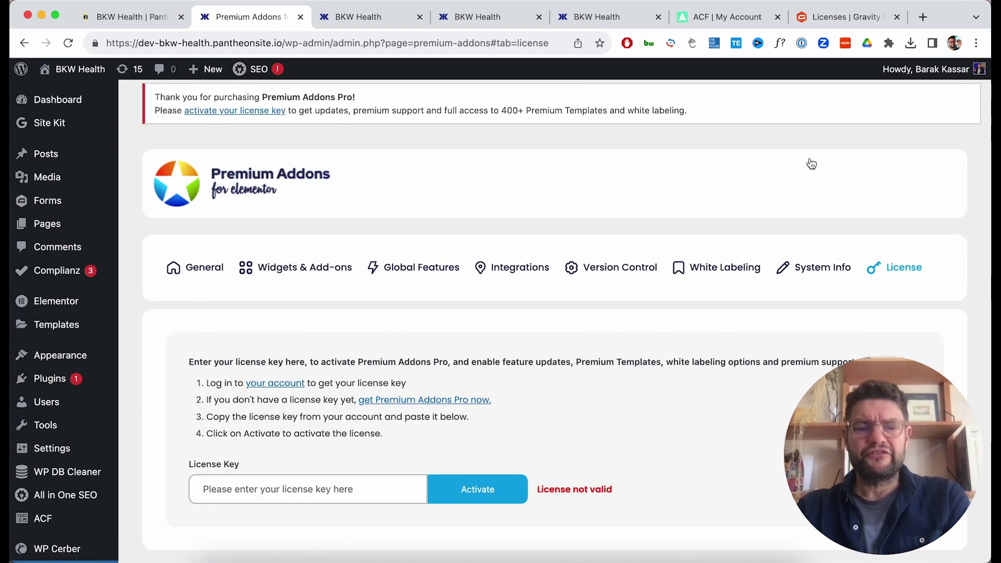
Search for leap13, log in to the Leap13 account, and copy the active Unlimited license key.
click(921, 17)
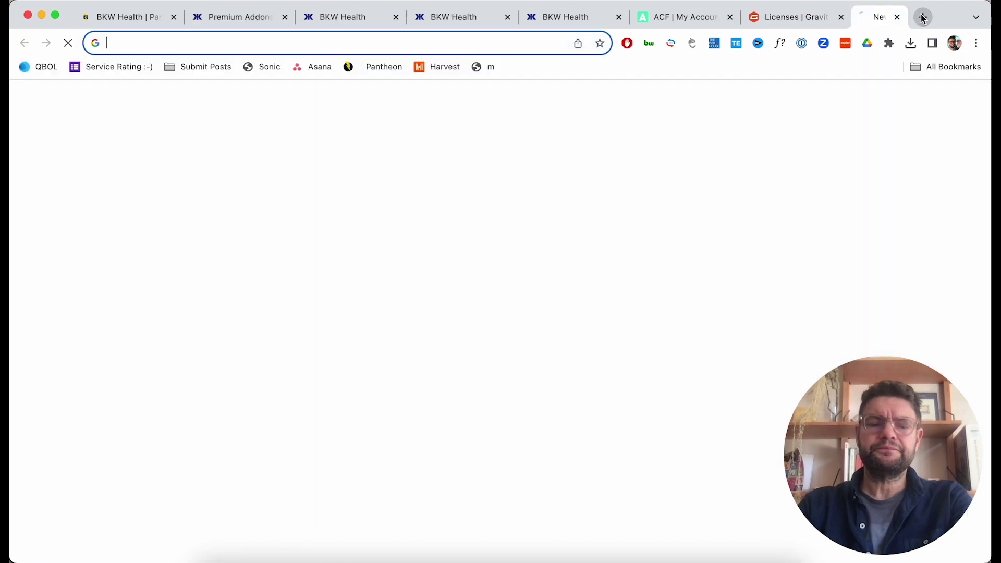
text(leap13)
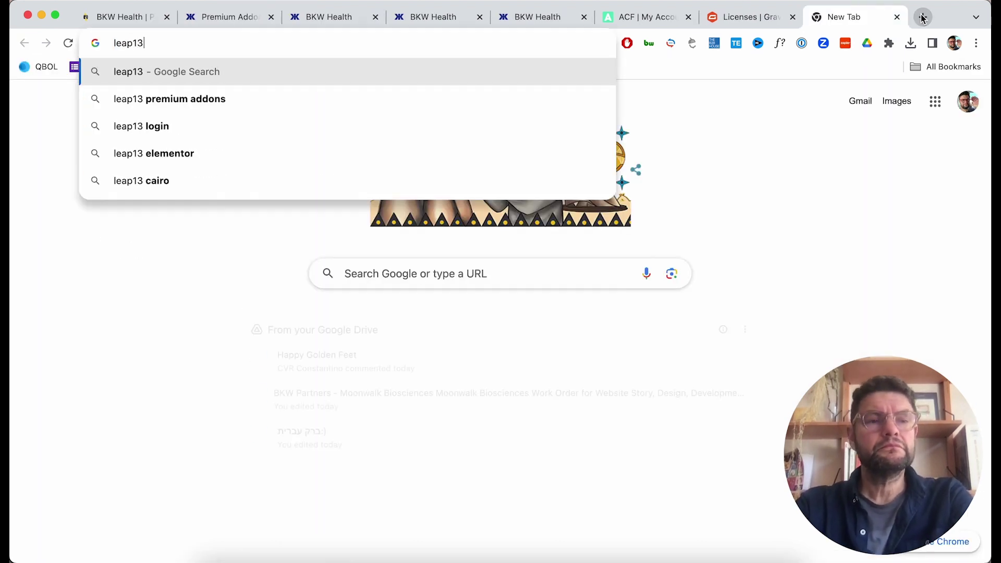
key(Return)
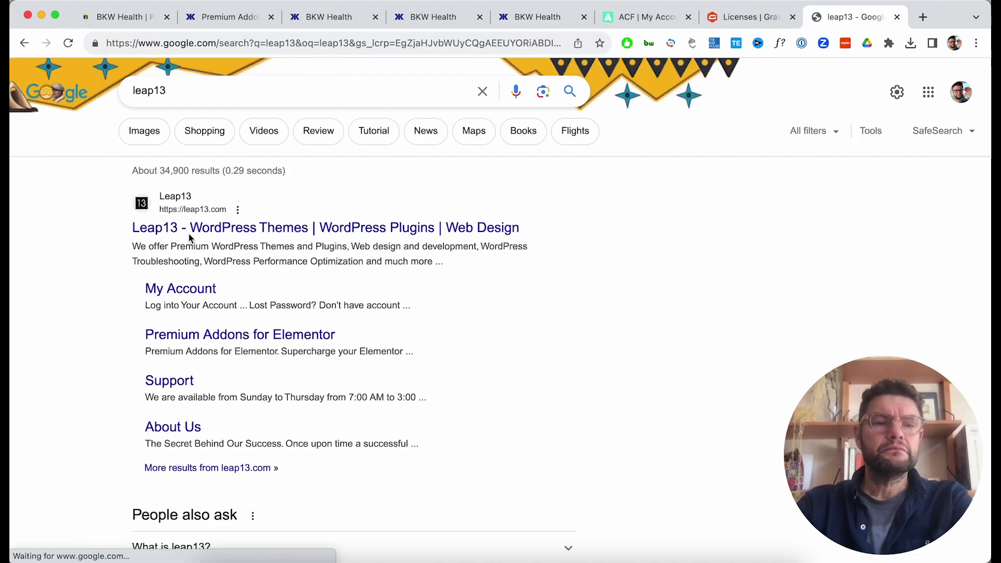
click(190, 230)
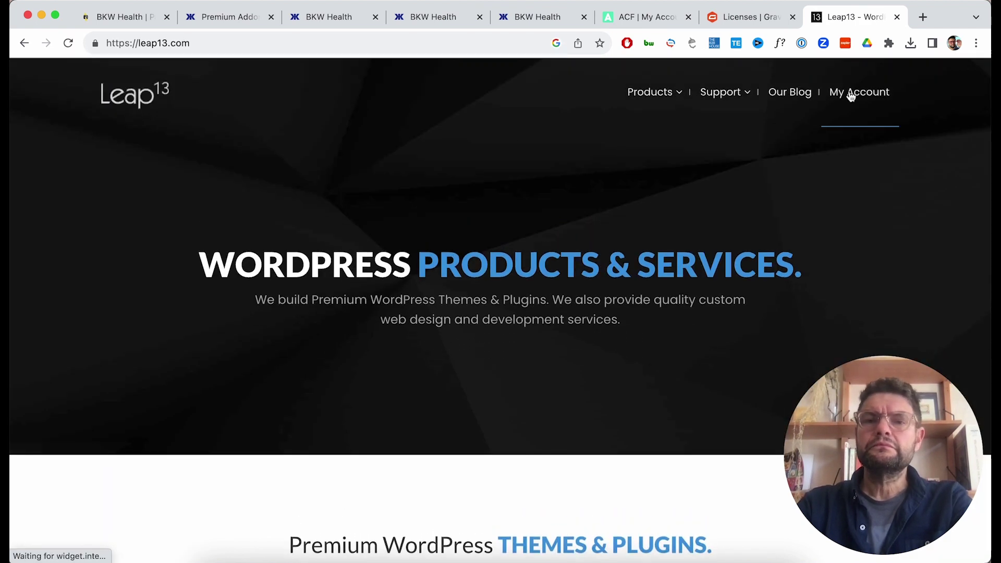
click(855, 96)
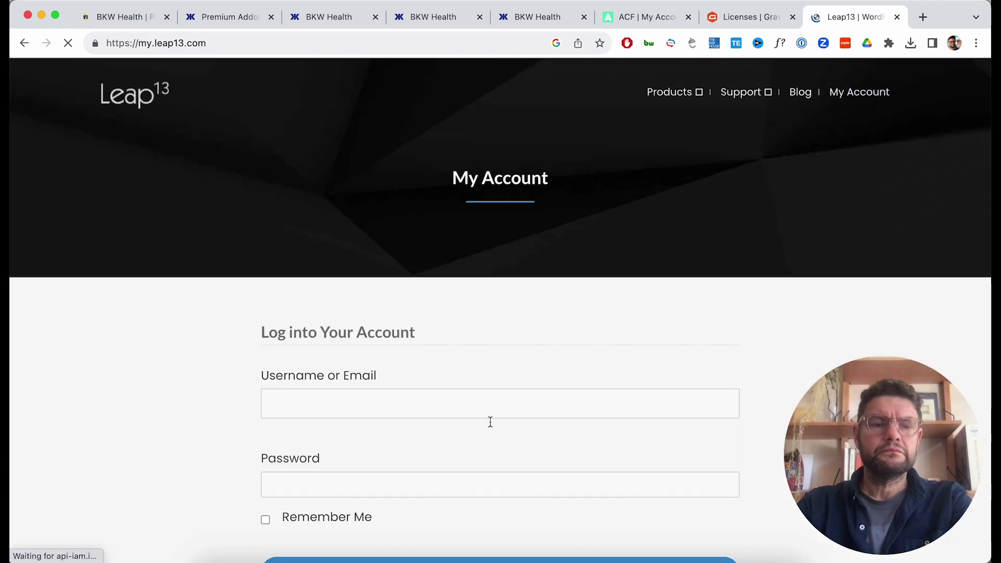
scroll(507, 367, down, 2)
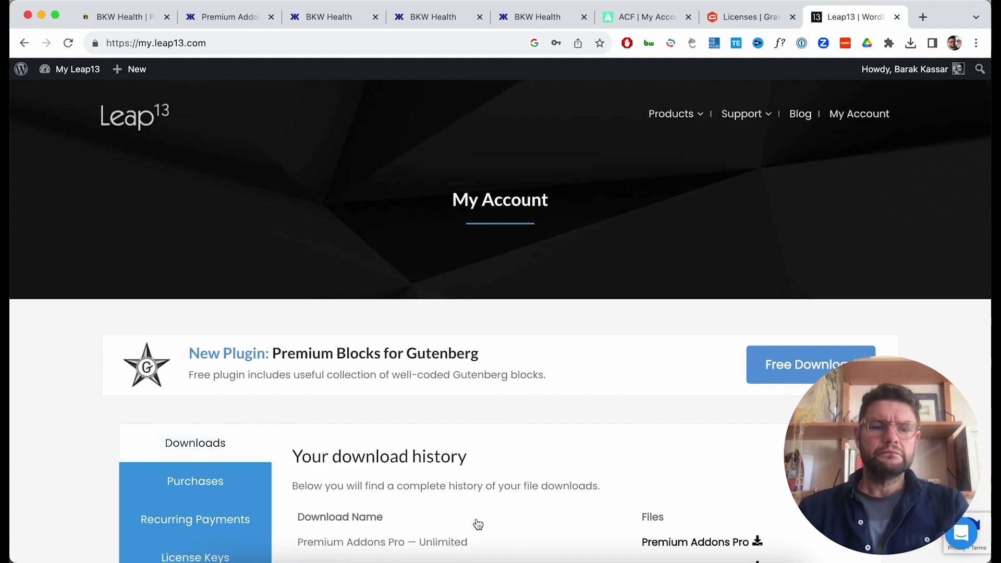
scroll(478, 524, down, 5)
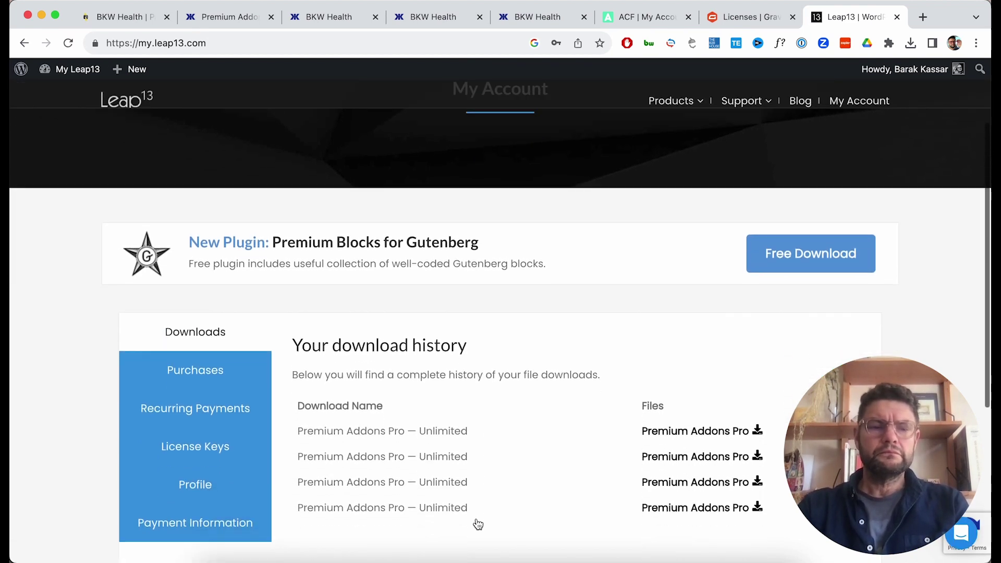
scroll(477, 524, down, 3)
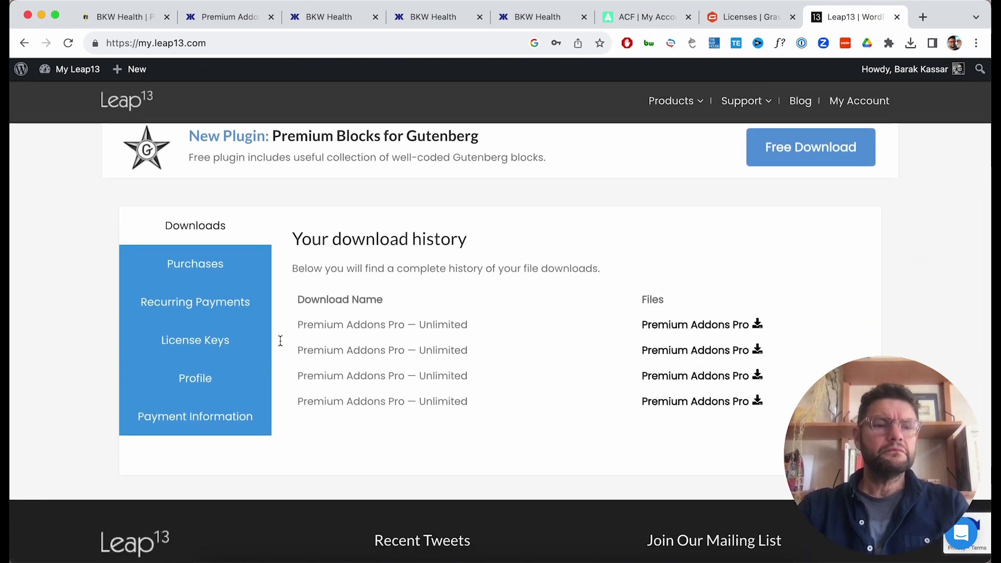
click(226, 342)
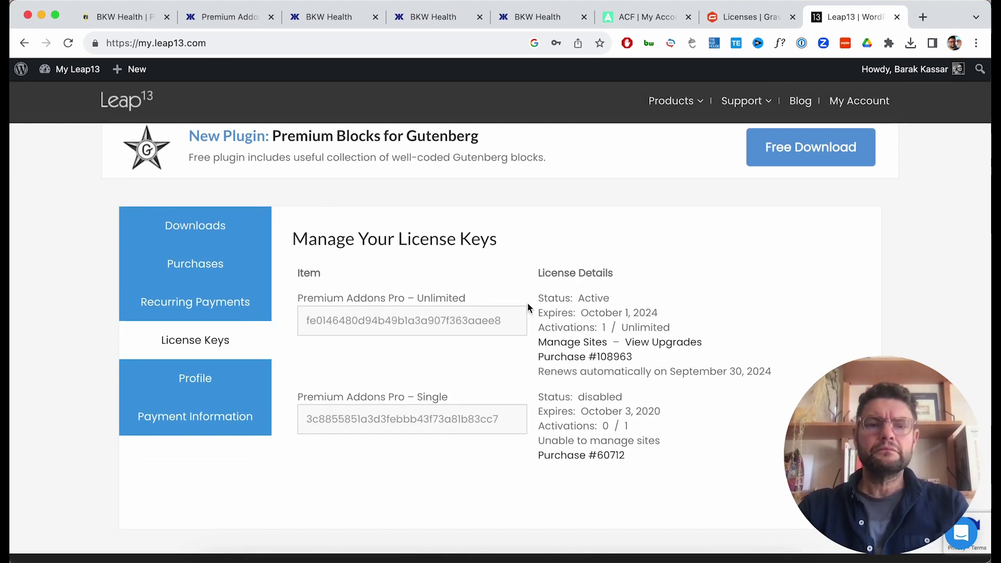
double_click(488, 324)
key(cmd+c)
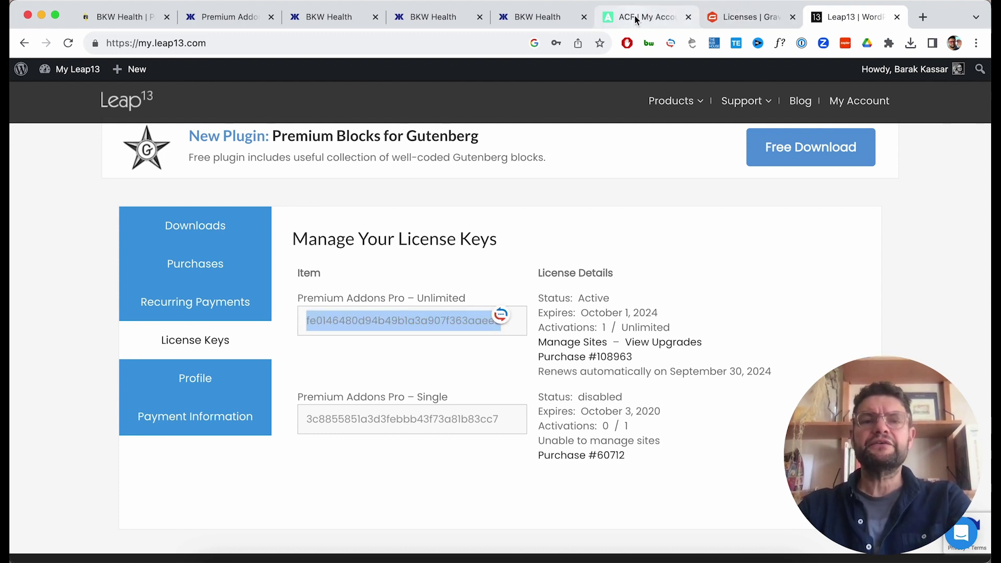
Paste the Unlimited key into Premium Addons PRO's License Key field, activate it, and return to Installed Plugins.
click(226, 17)
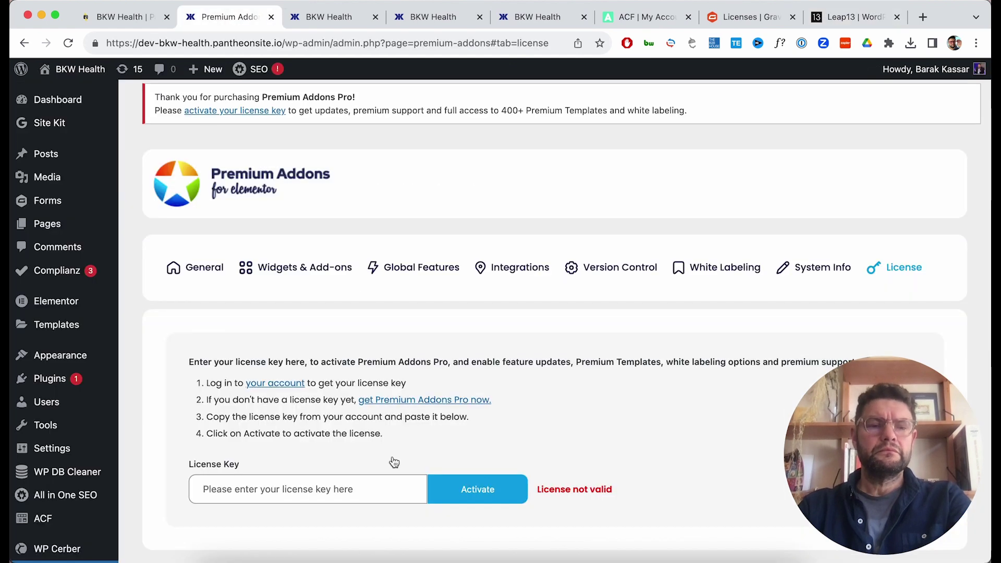
click(380, 489)
key(cmd+v)
click(468, 493)
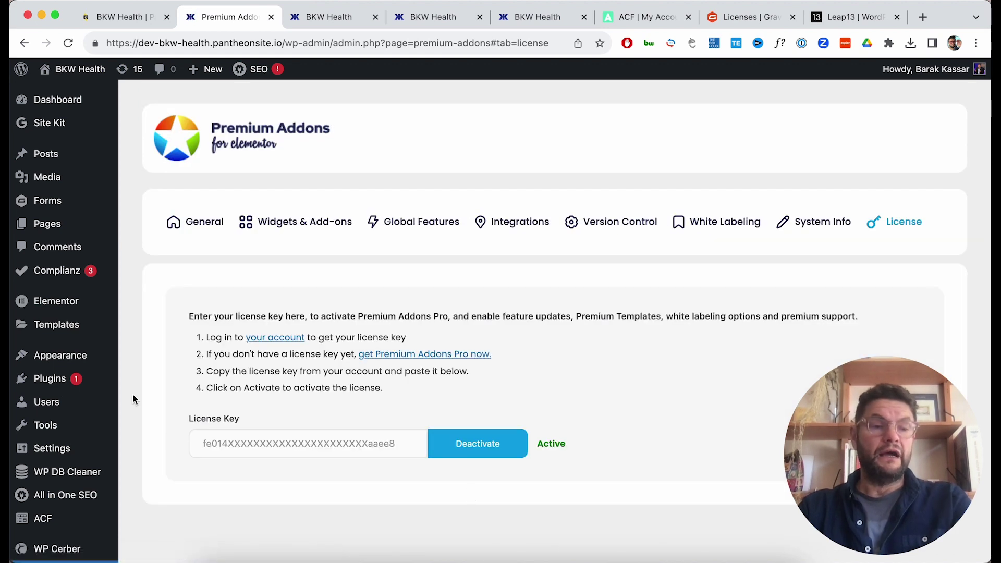
mouse_move(104, 379)
click(154, 385)
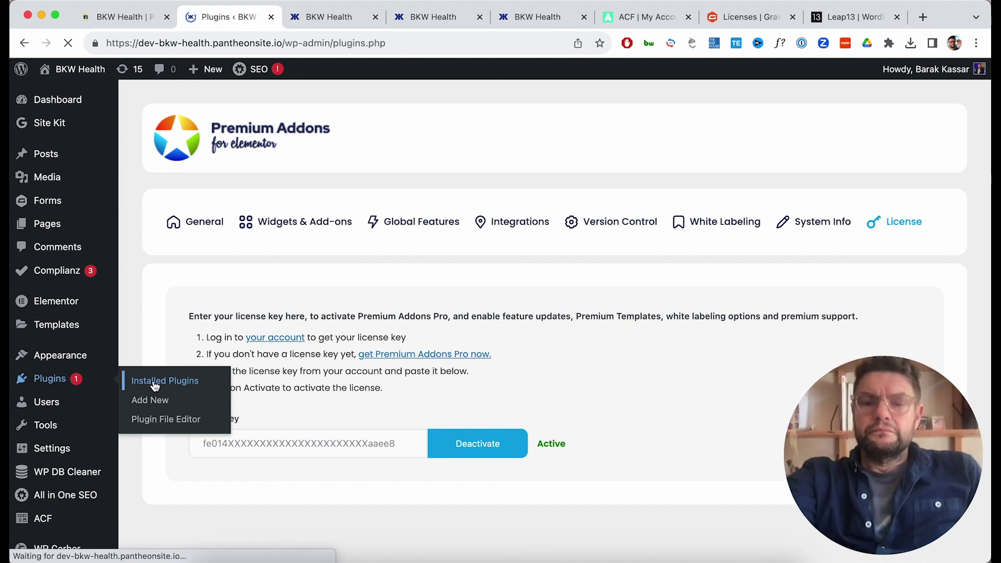
Update Premium Addons PRO from 2.8.27 to 2.9.8 in the plugin list.
scroll(357, 344, down, 5)
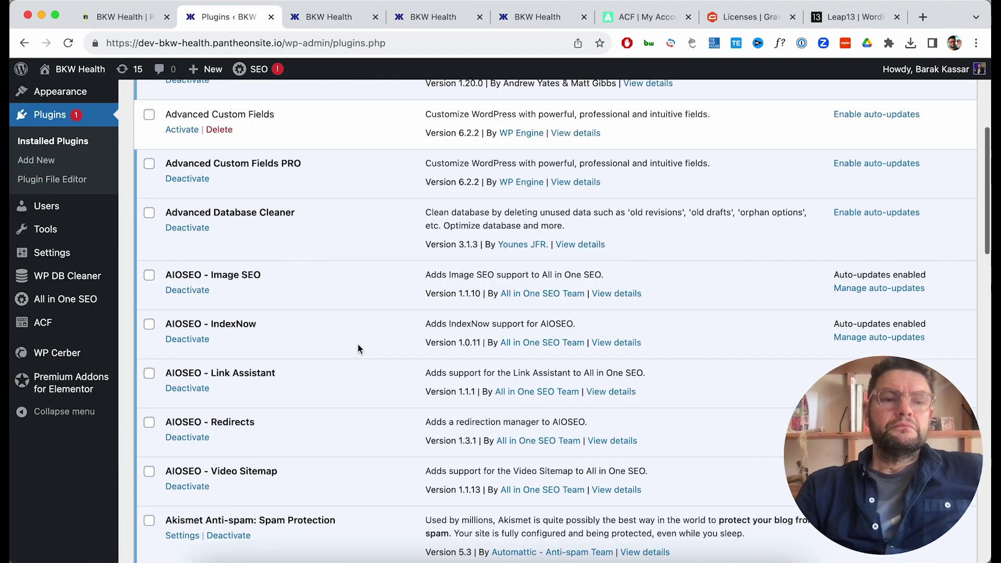
scroll(358, 347, down, 17)
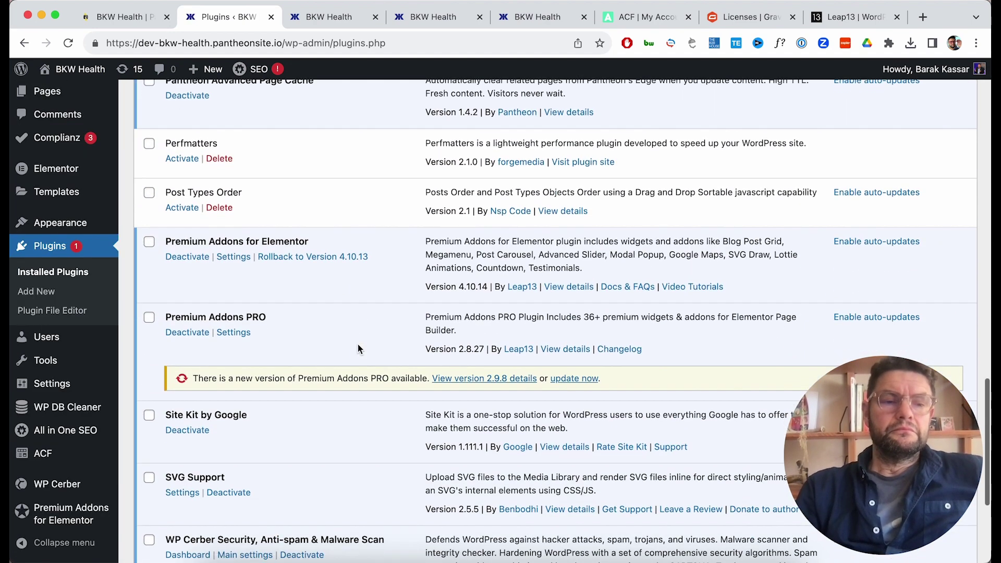
click(557, 383)
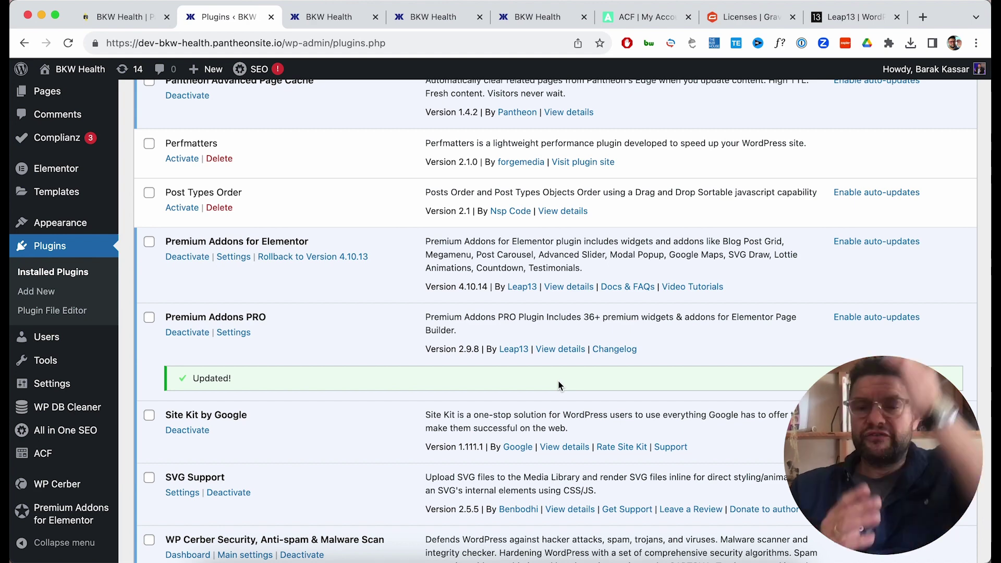
scroll(559, 357, up, 7)
scroll(559, 358, up, 15)
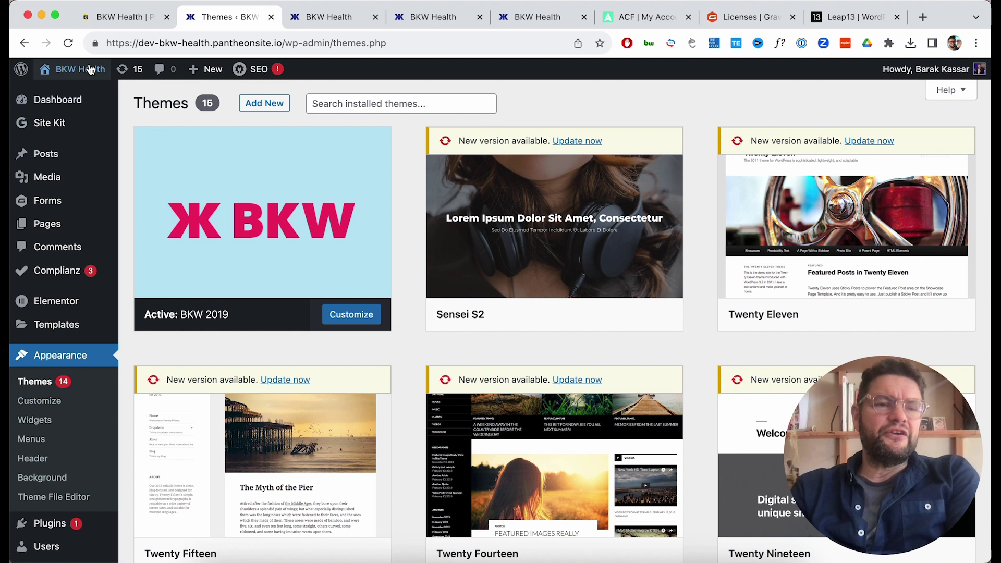
Scroll through the dev site homepage, then bring up the live bkw.bio site.
mouse_move(76, 70)
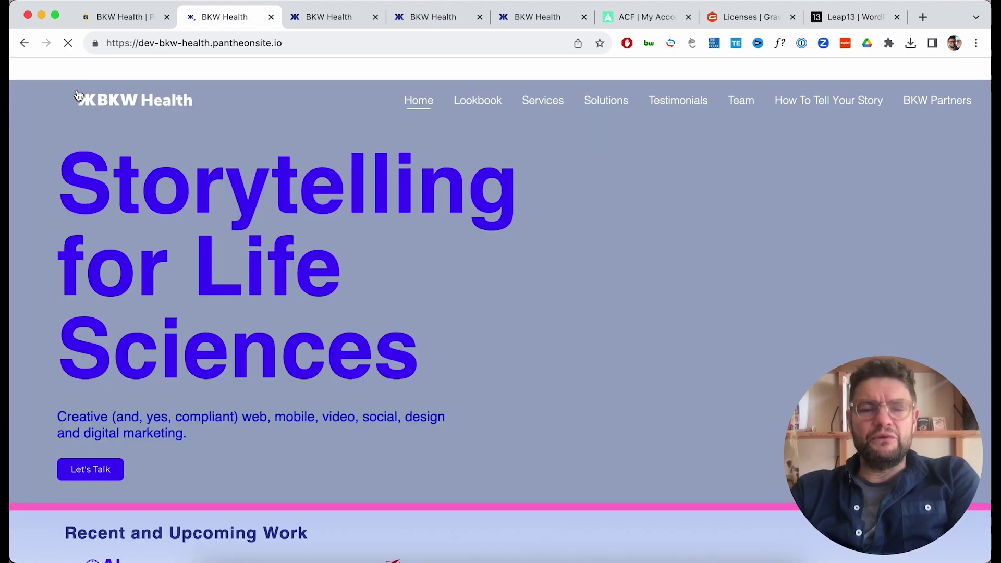
scroll(460, 242, down, 2)
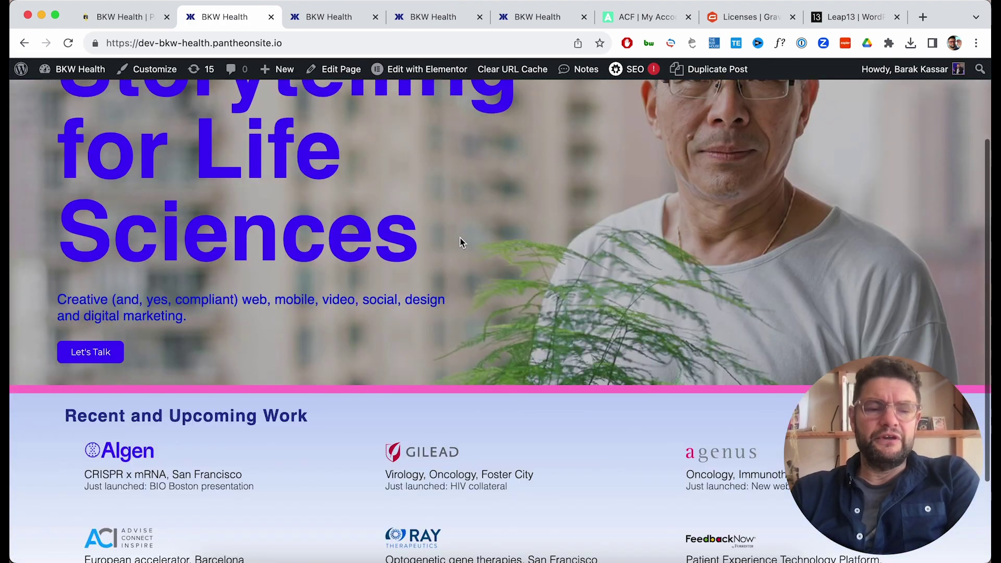
scroll(460, 242, up, 2)
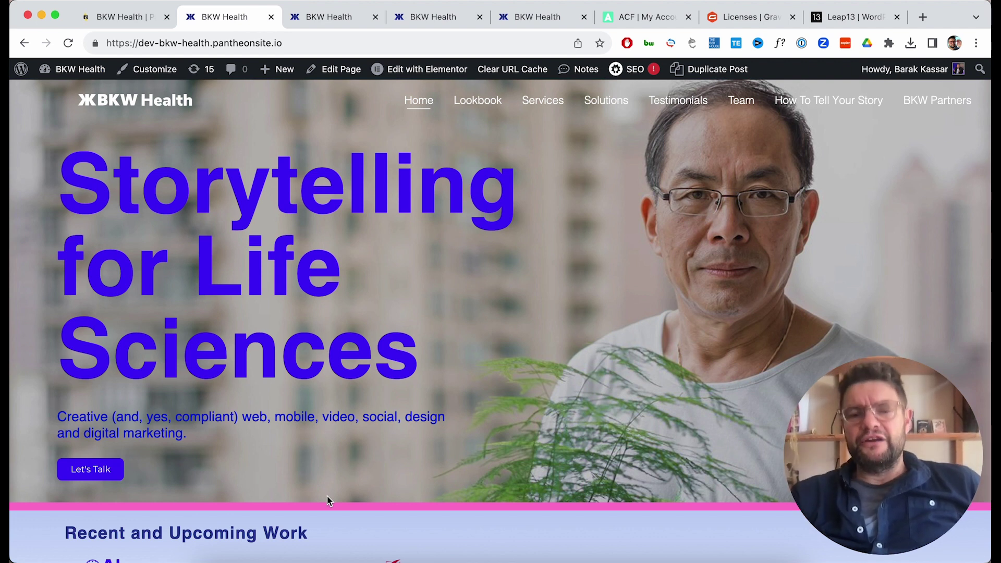
scroll(570, 476, down, 5)
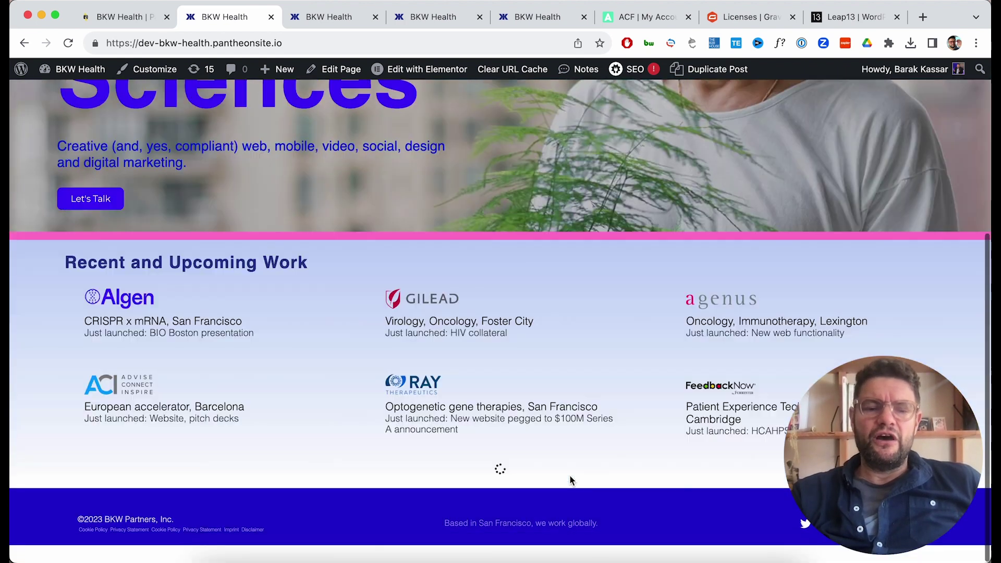
scroll(570, 479, down, 2)
scroll(570, 479, up, 10)
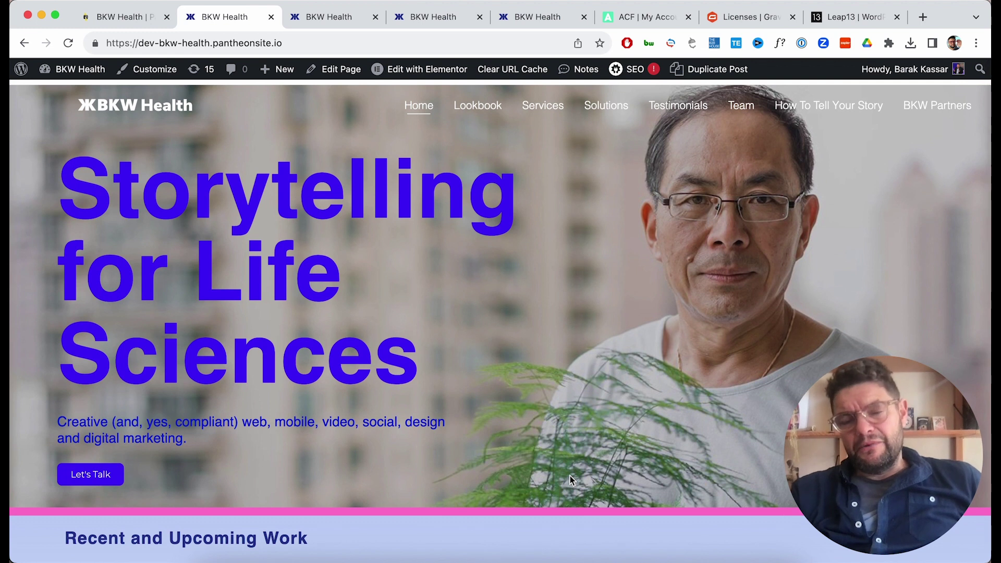
mouse_move(368, 555)
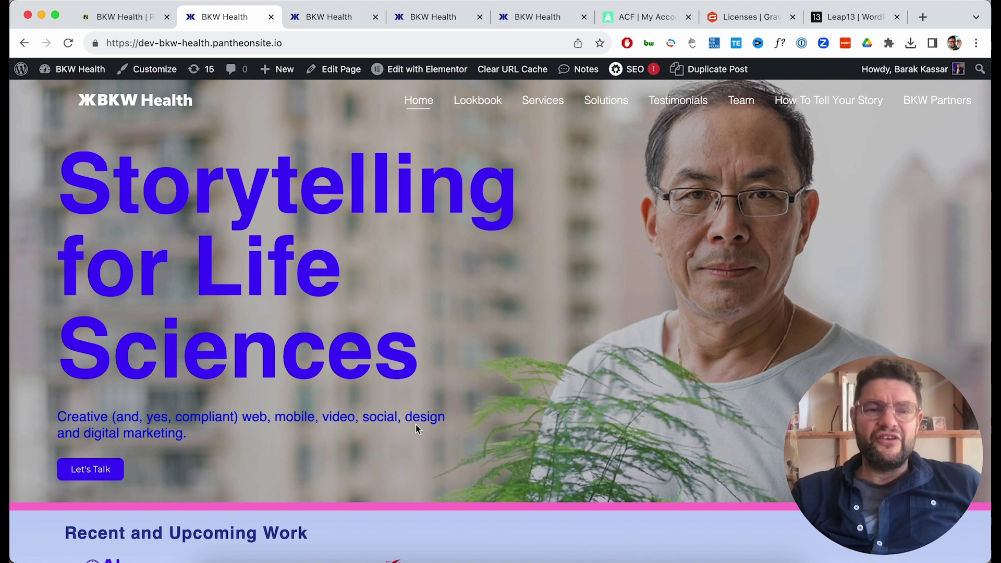
click(517, 24)
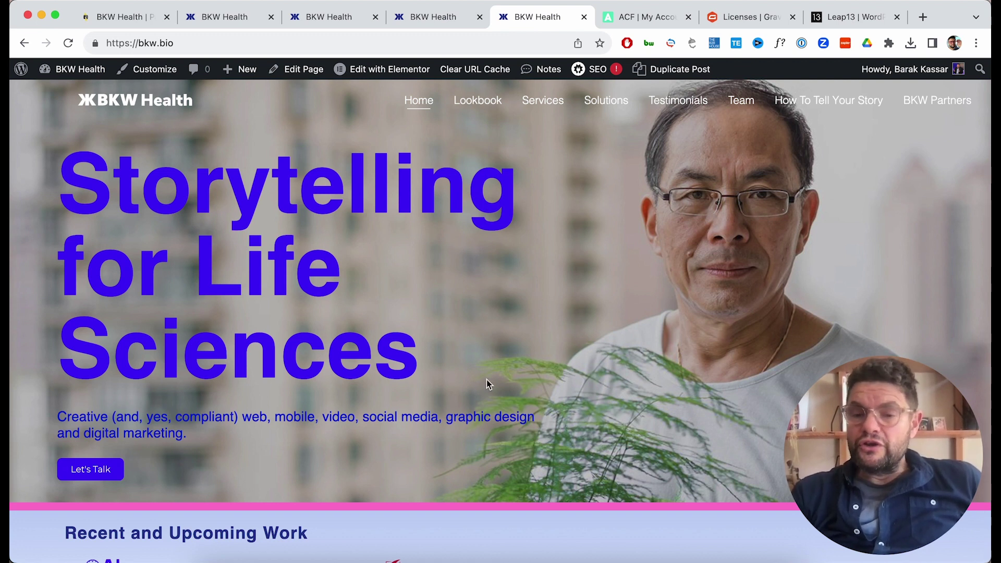
Compare the dev and test copies of the site, then return to Pantheon's Dev code page.
click(224, 18)
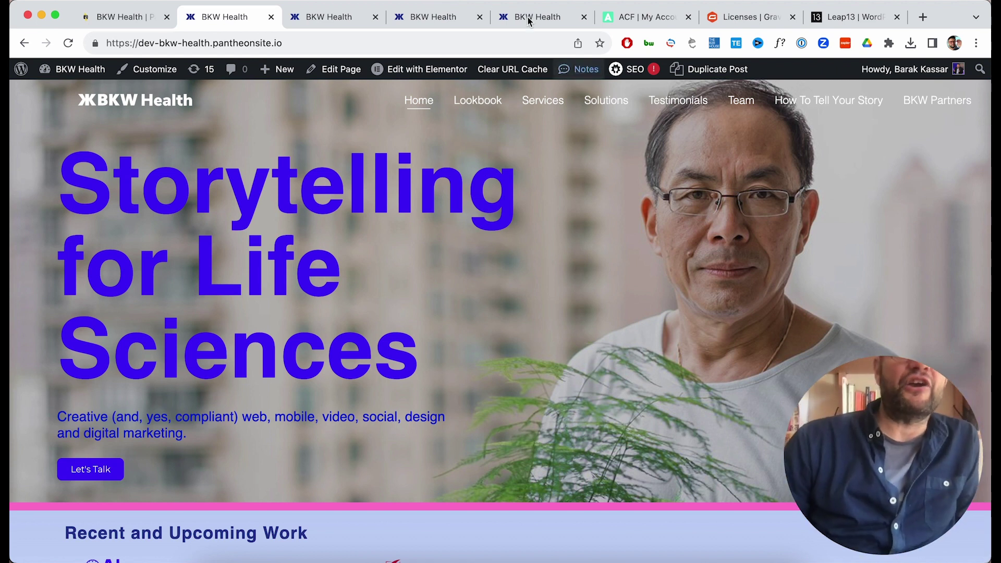
click(329, 32)
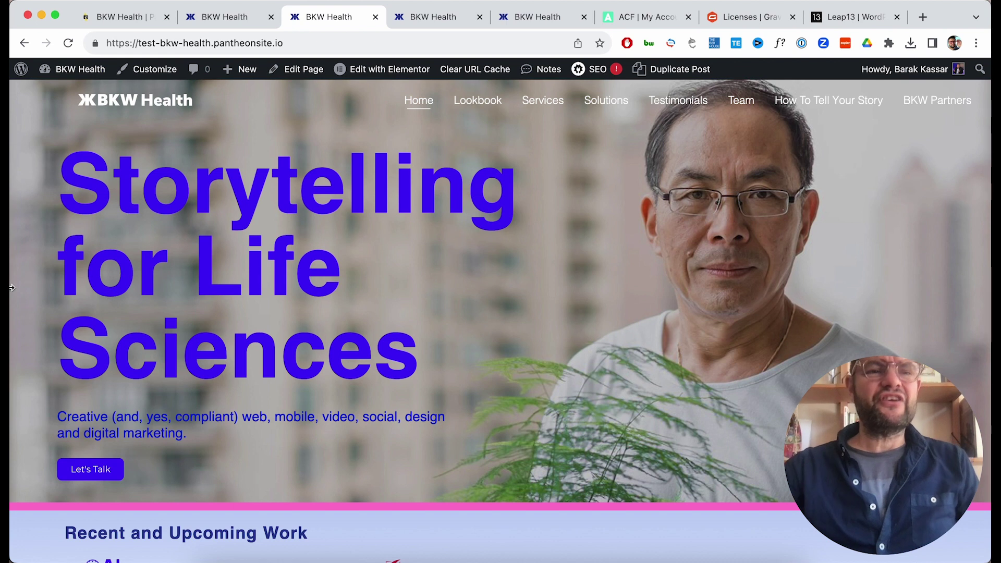
click(118, 15)
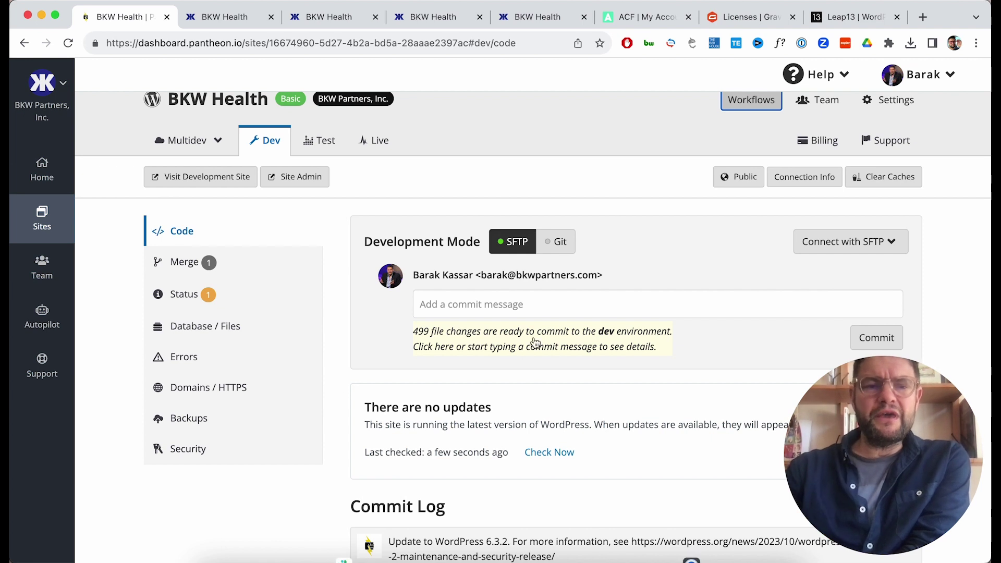
Commit the Dev file changes with the message 'Updating misc. plugins'.
click(563, 304)
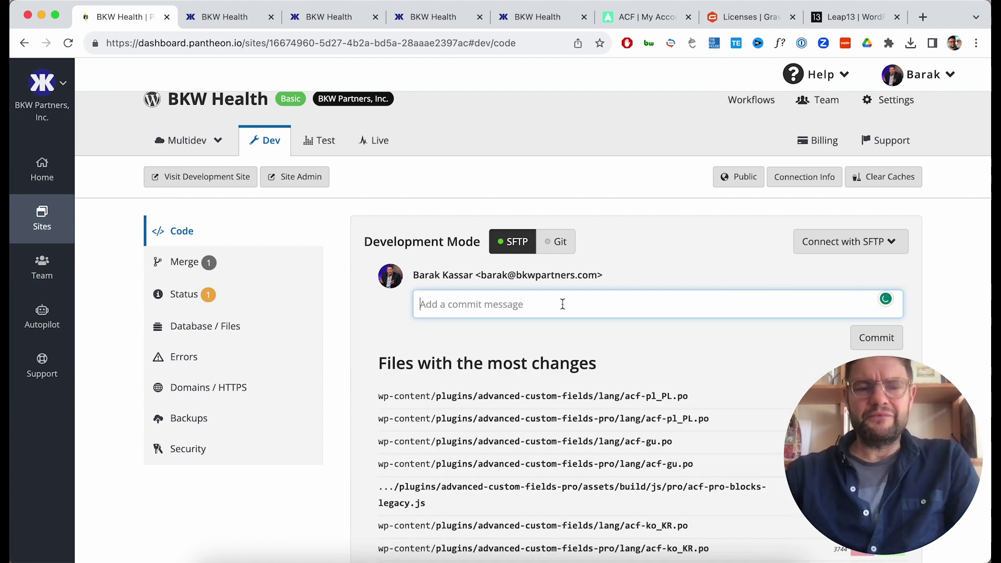
text(Up)
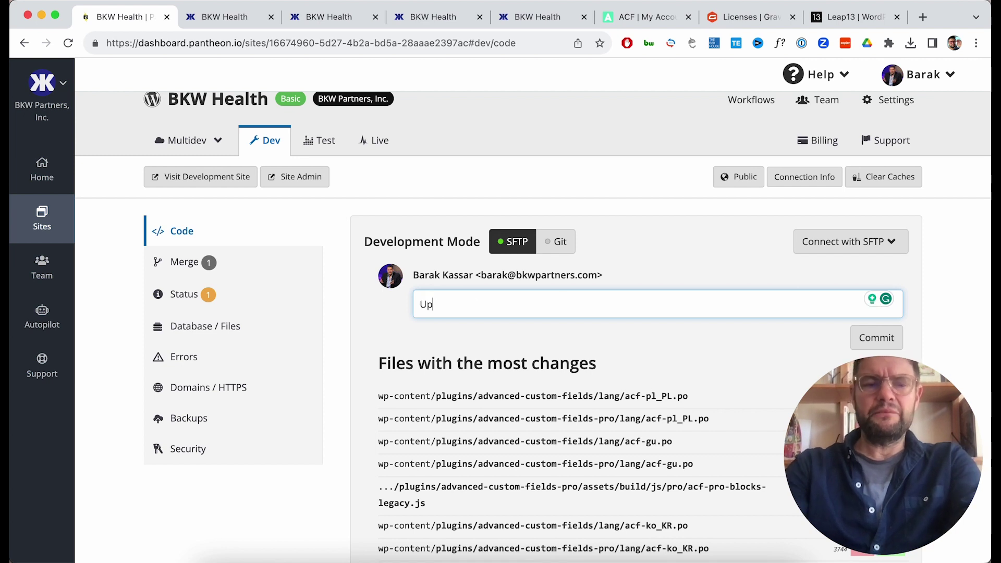
text(dating misc. plugins)
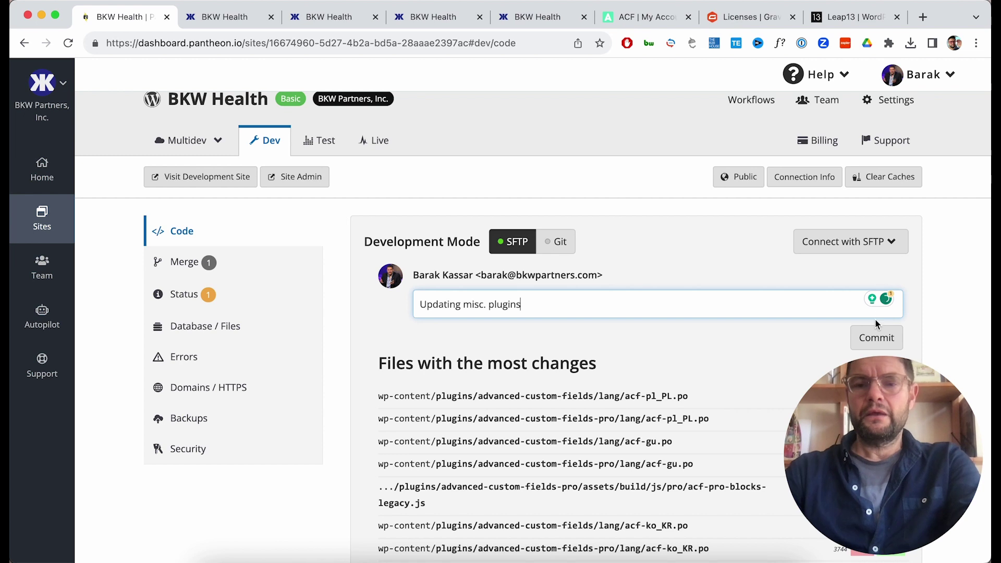
click(868, 340)
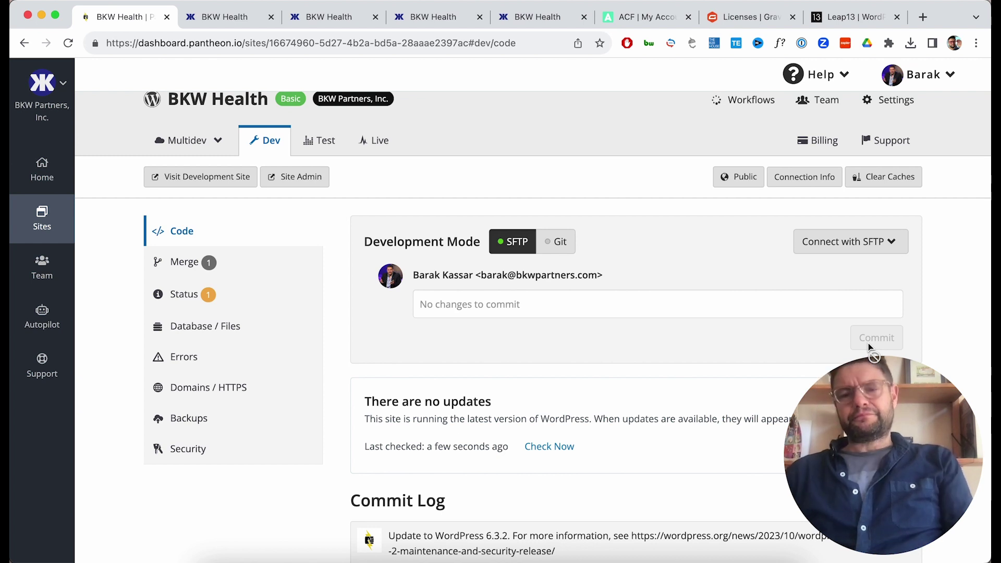
Check the completed workflows list, then go to the Test environment's deploys.
click(719, 101)
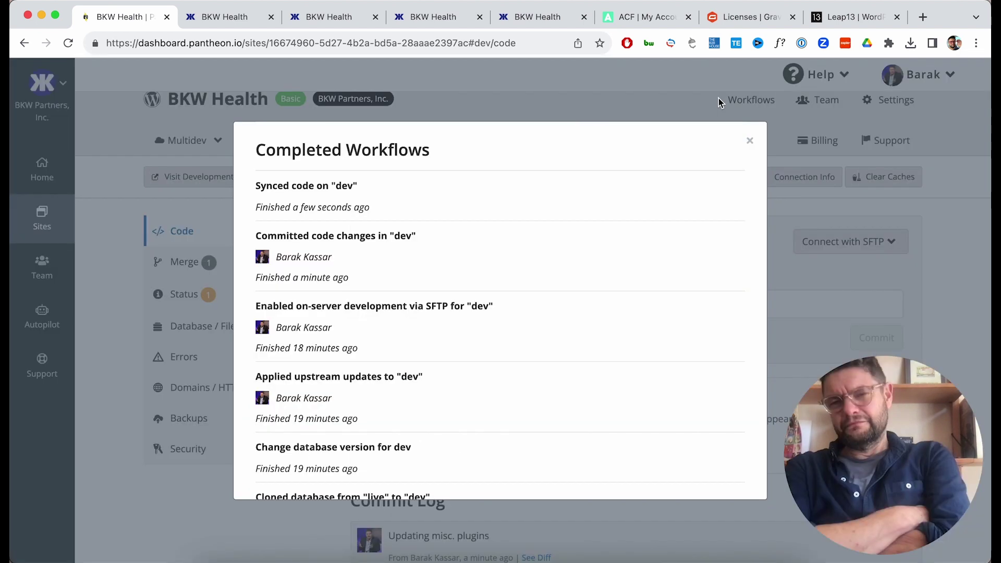
click(754, 146)
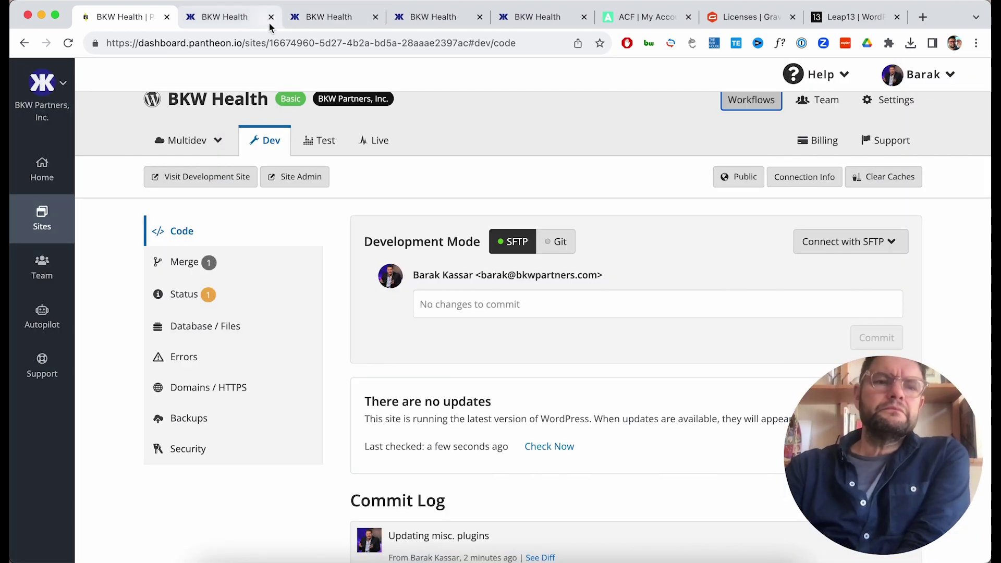
click(319, 140)
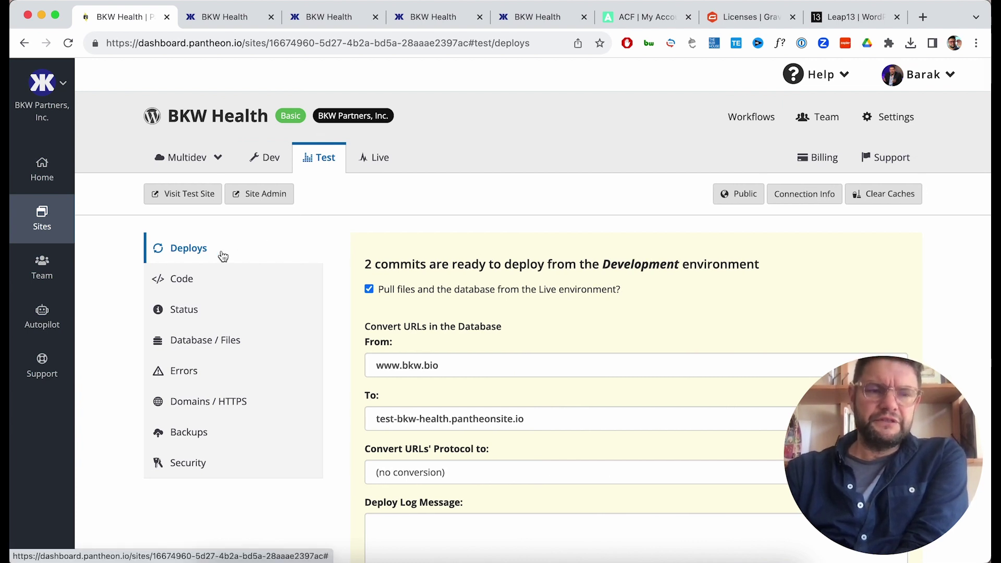
Review the Test Deploys page and the two Development commits ready to deploy.
scroll(459, 265, down, 2)
scroll(459, 264, down, 5)
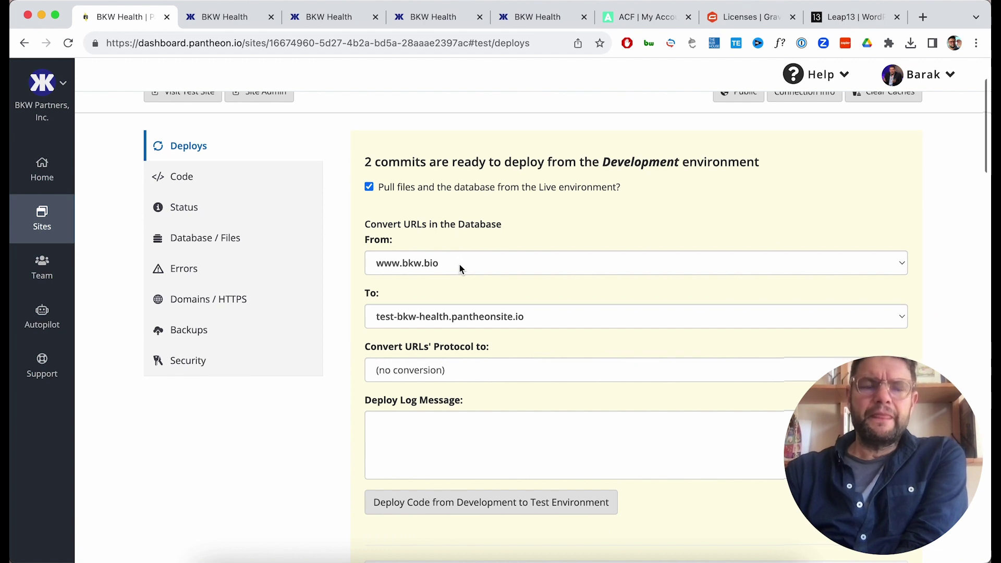
scroll(459, 264, down, 1)
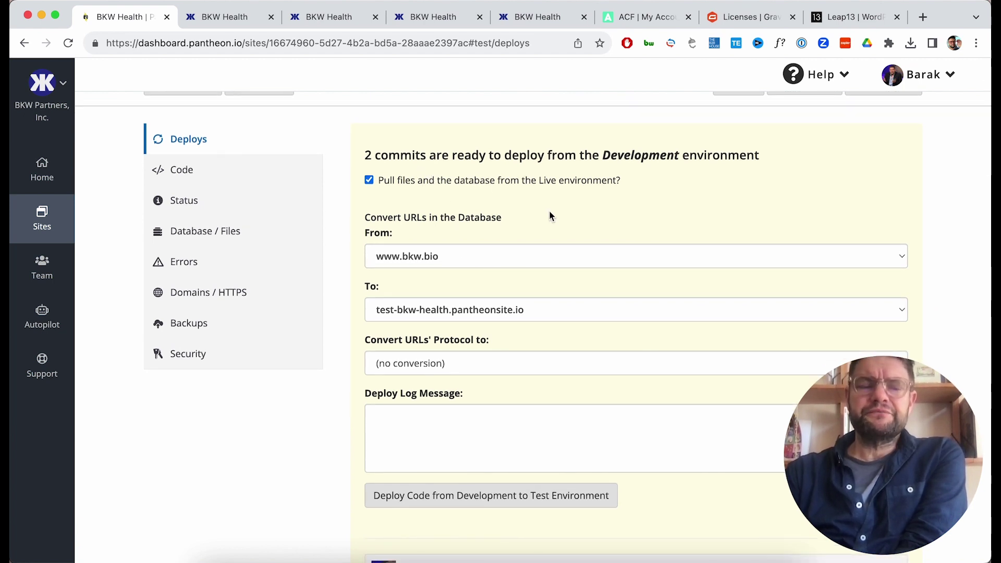
scroll(548, 210, down, 8)
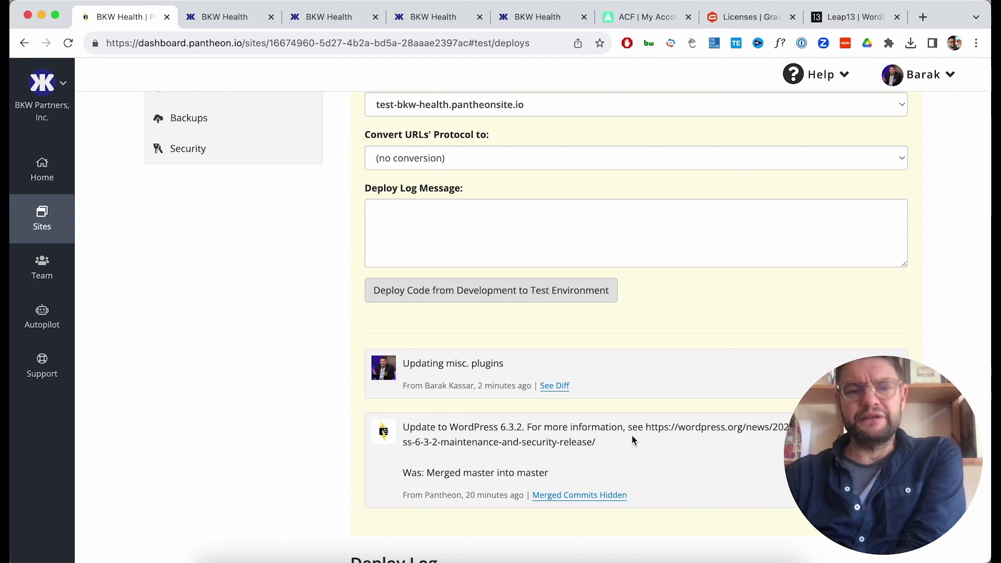
scroll(621, 458, down, 2)
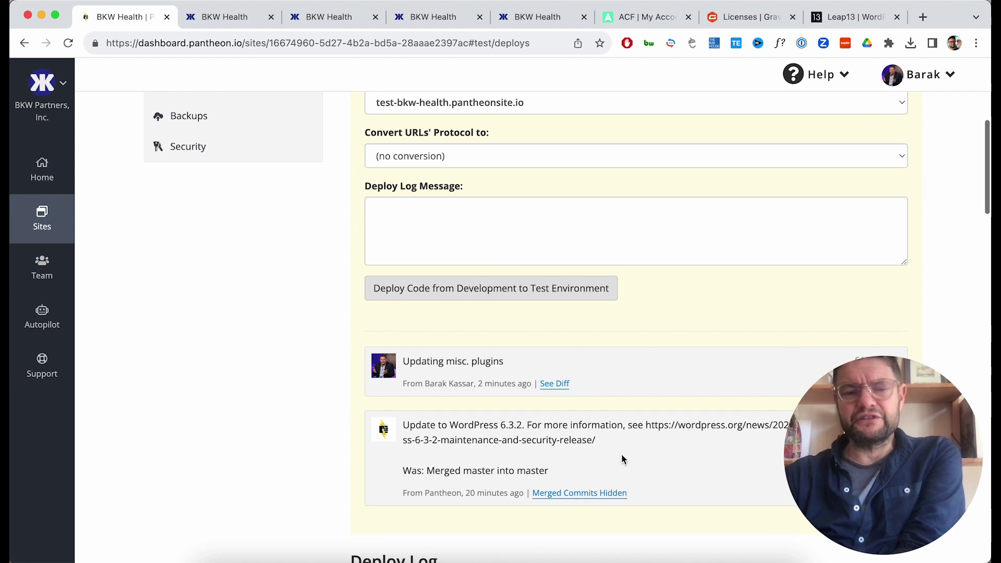
scroll(621, 460, up, 3)
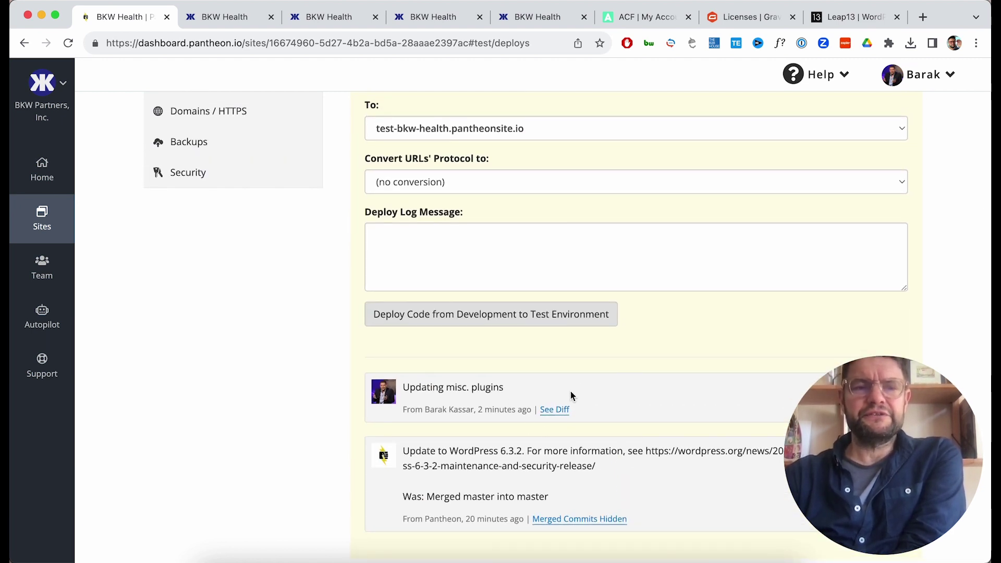
Deploy the Development code to Test, cloning files and database from Live, and dismiss the workflows list.
scroll(570, 395, up, 1)
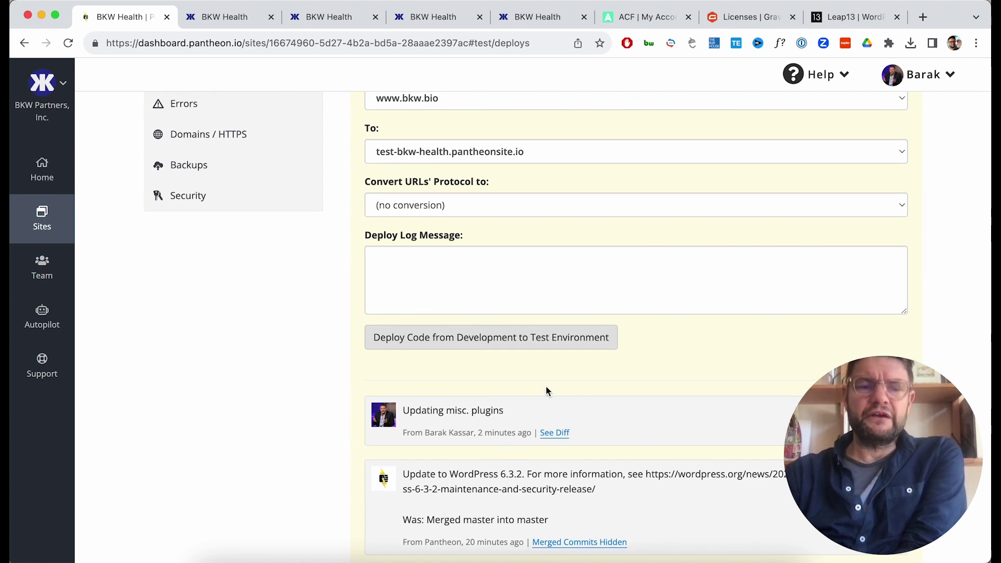
scroll(537, 388, up, 3)
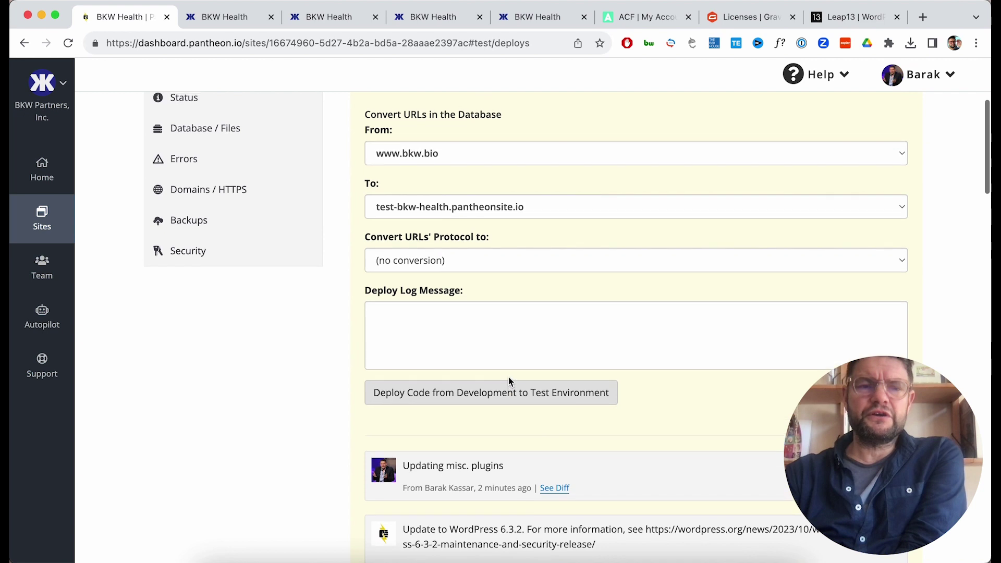
scroll(508, 378, up, 2)
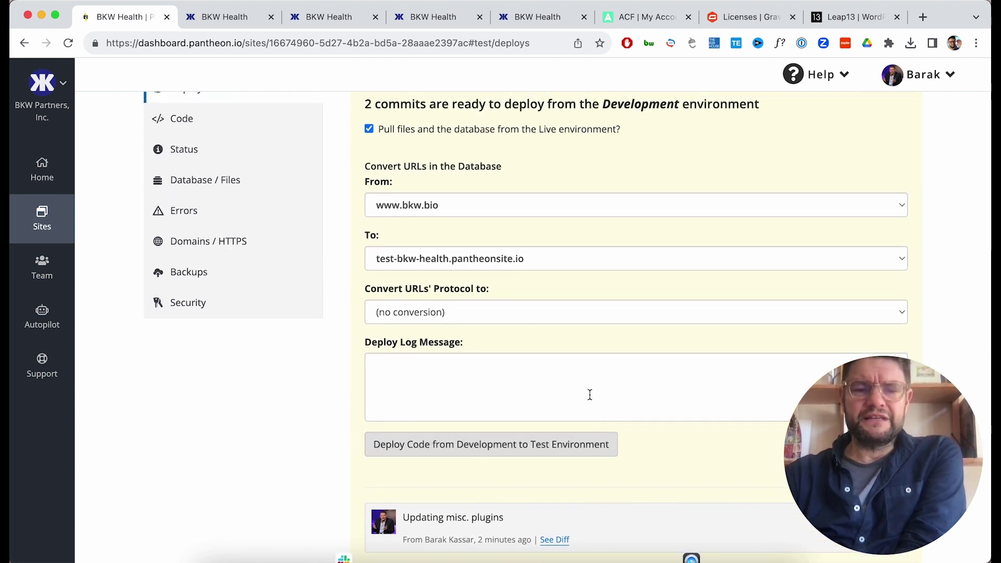
scroll(590, 395, up, 1)
scroll(589, 394, up, 1)
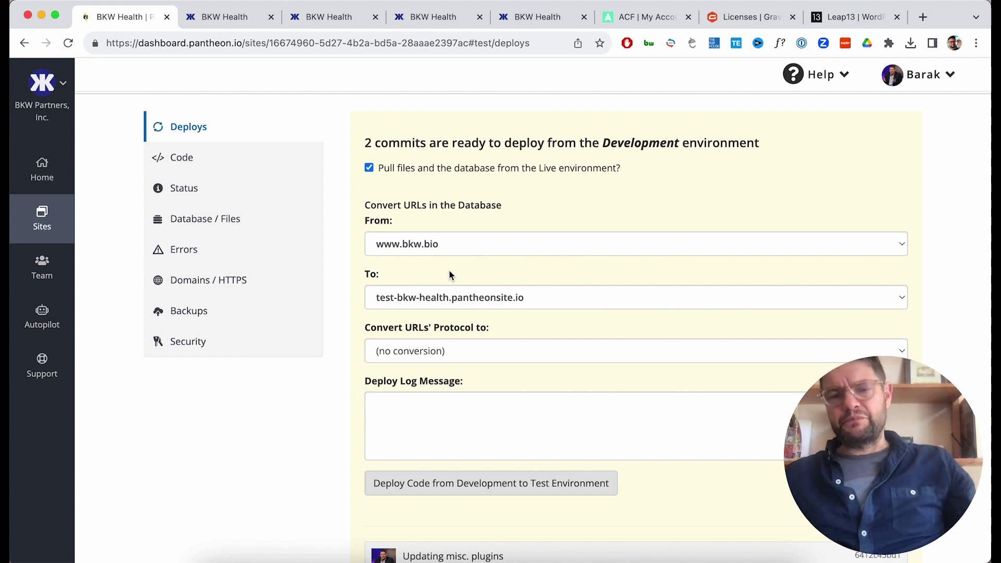
click(543, 490)
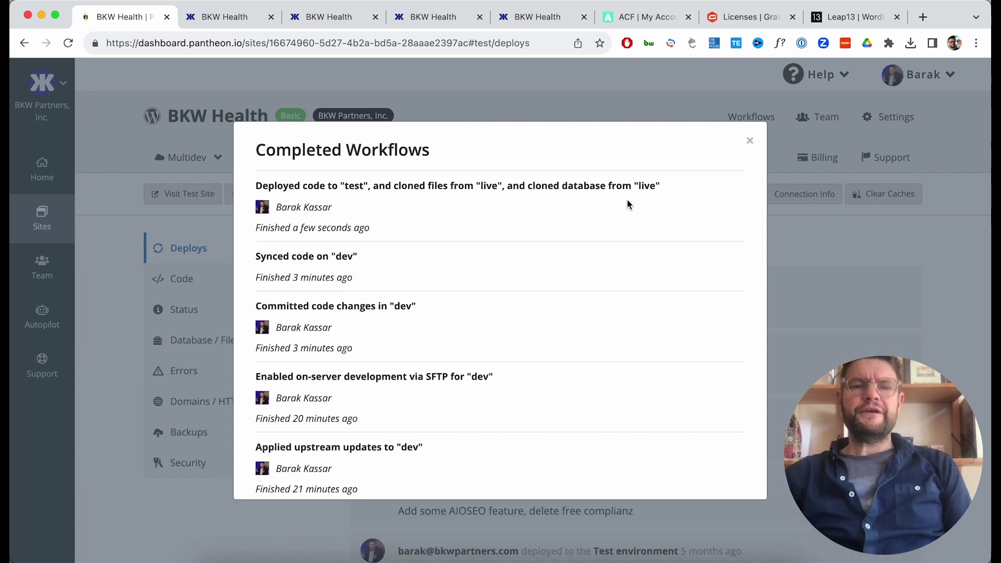
click(748, 142)
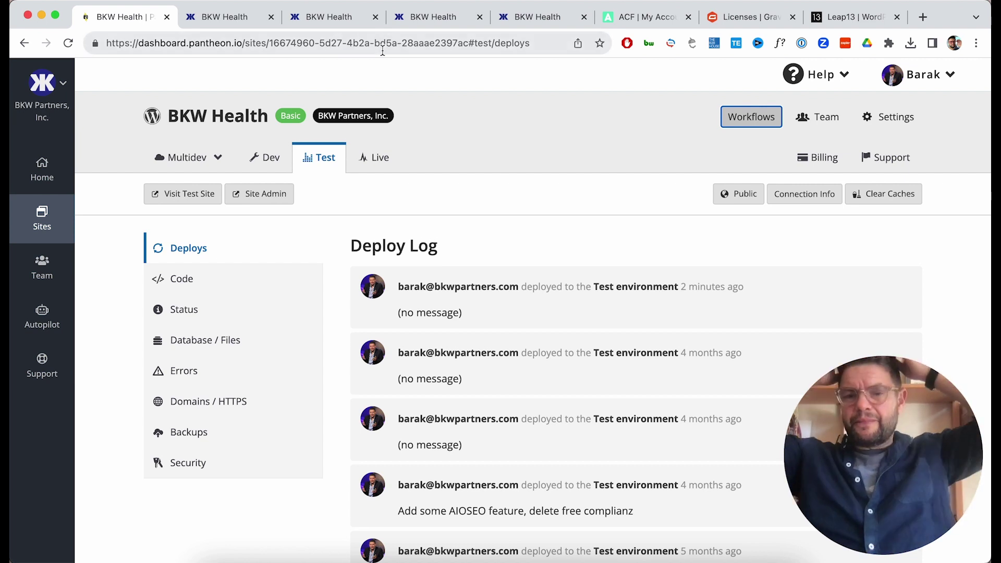
click(221, 13)
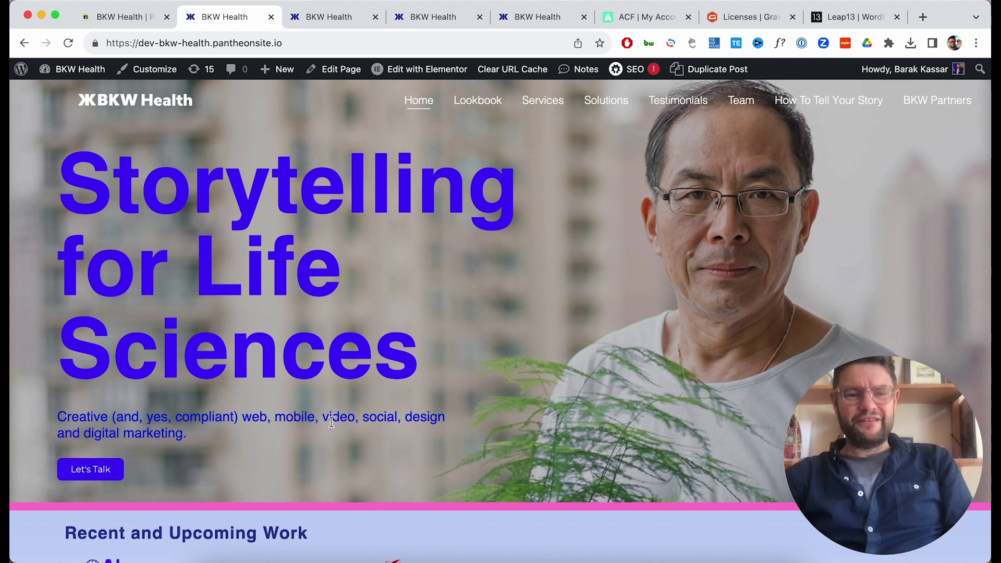
Scroll through the test site's home page.
click(312, 17)
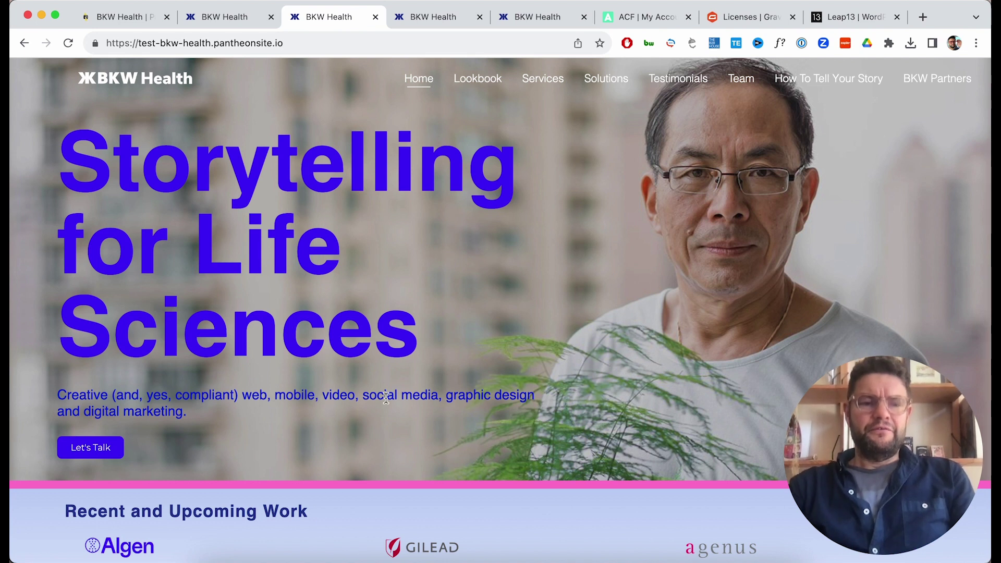
scroll(513, 404, down, 5)
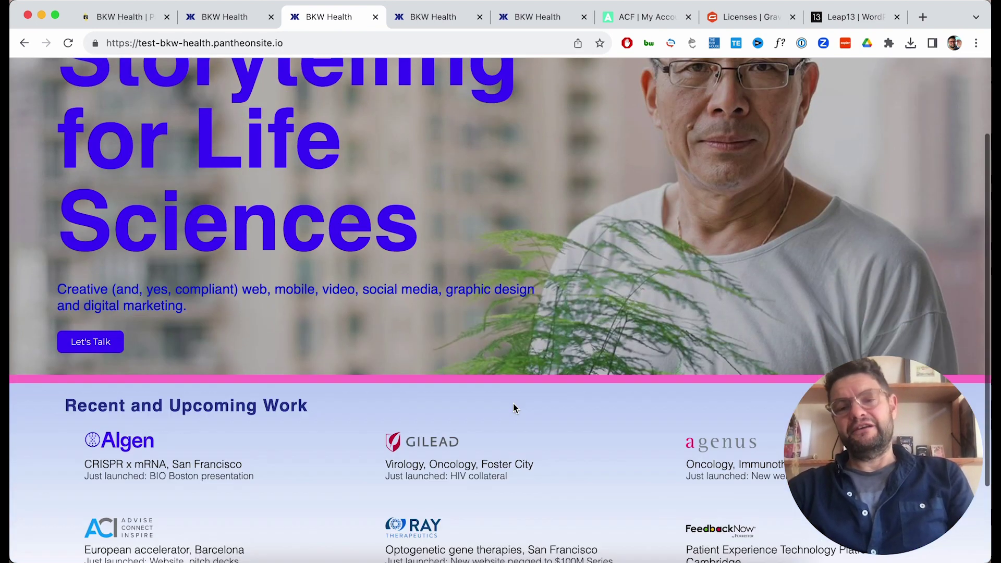
scroll(513, 407, down, 1)
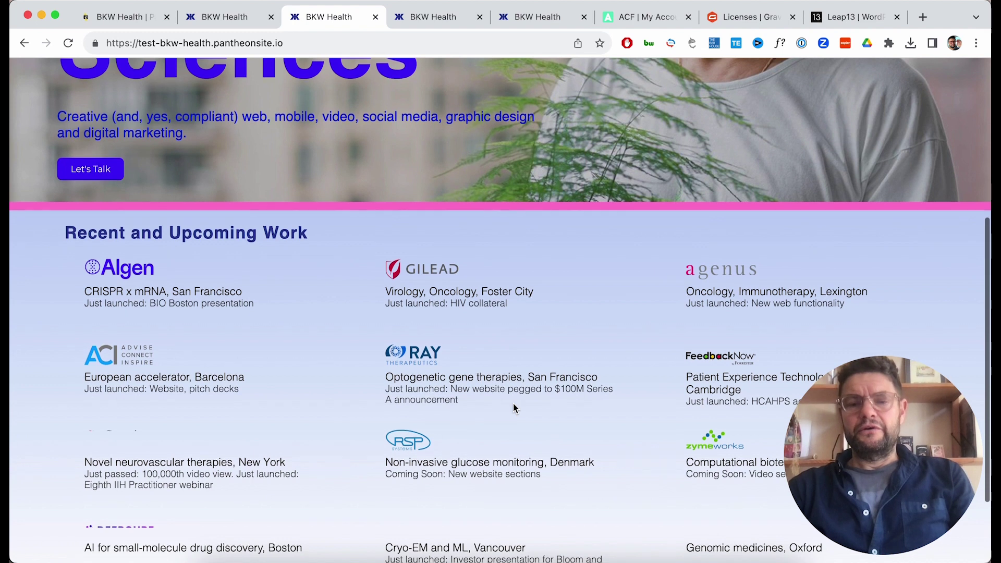
scroll(513, 407, down, 3)
scroll(514, 407, up, 8)
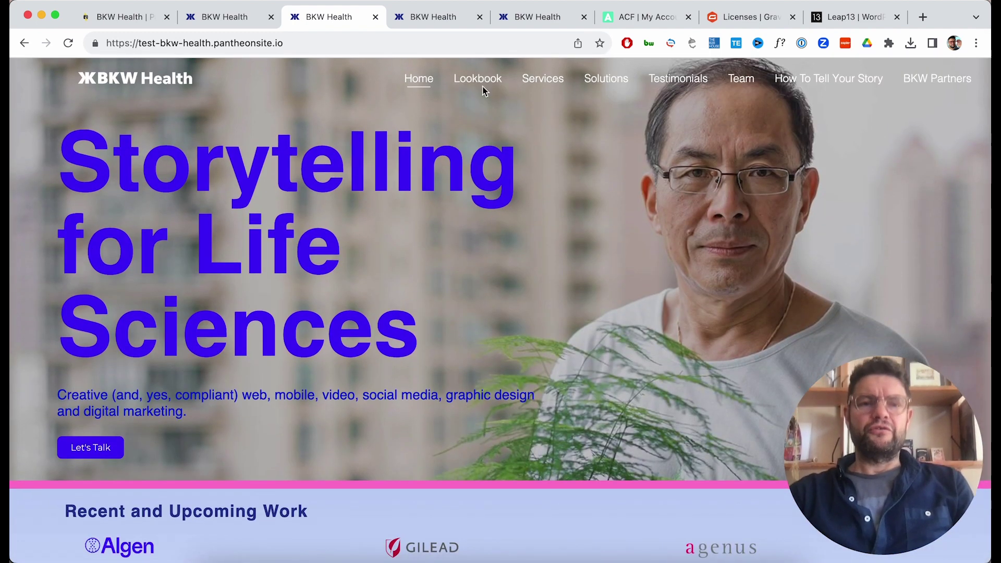
Check the test Lookbook page with the Social Media, Presentation and Video filters.
click(486, 83)
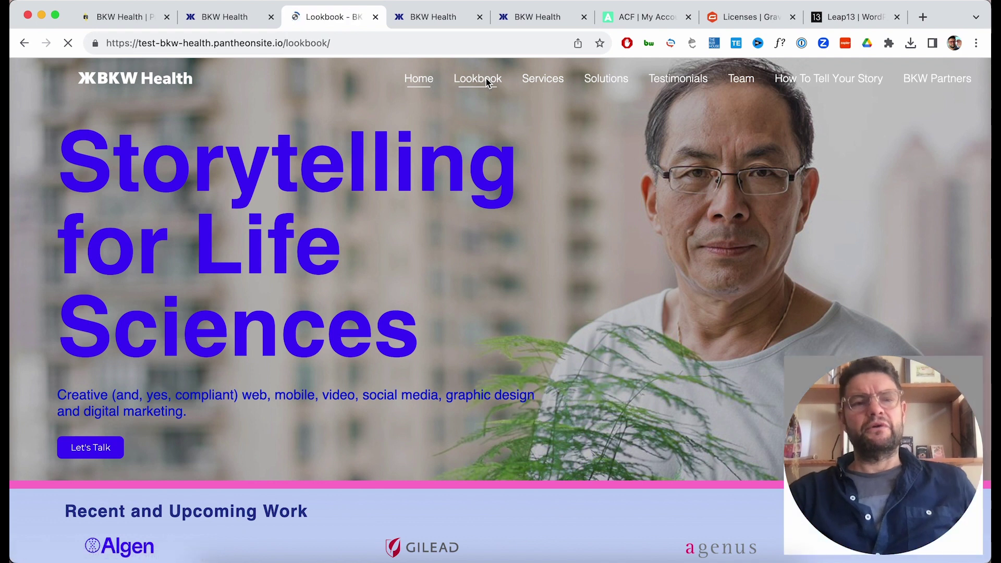
scroll(456, 189, down, 2)
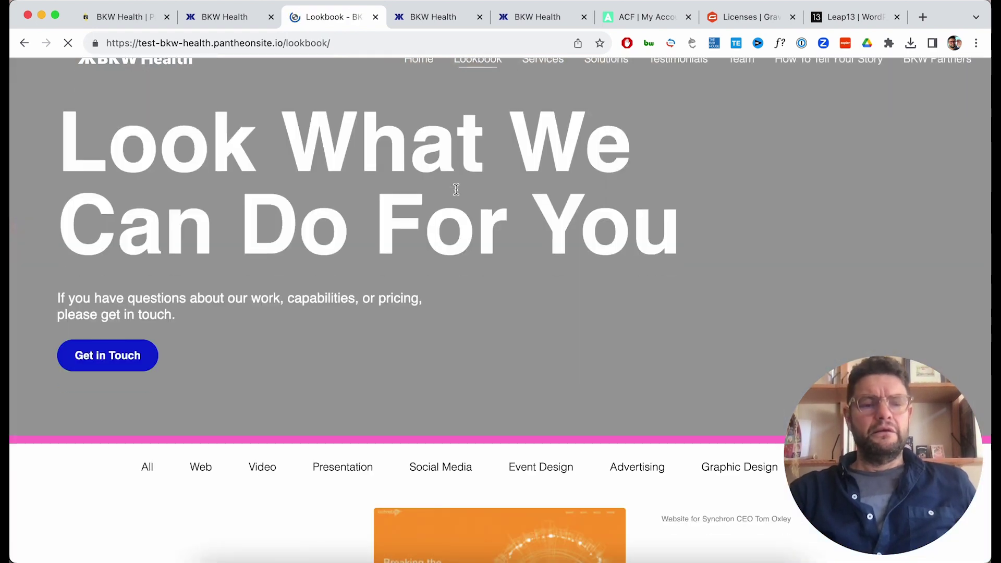
scroll(456, 189, down, 7)
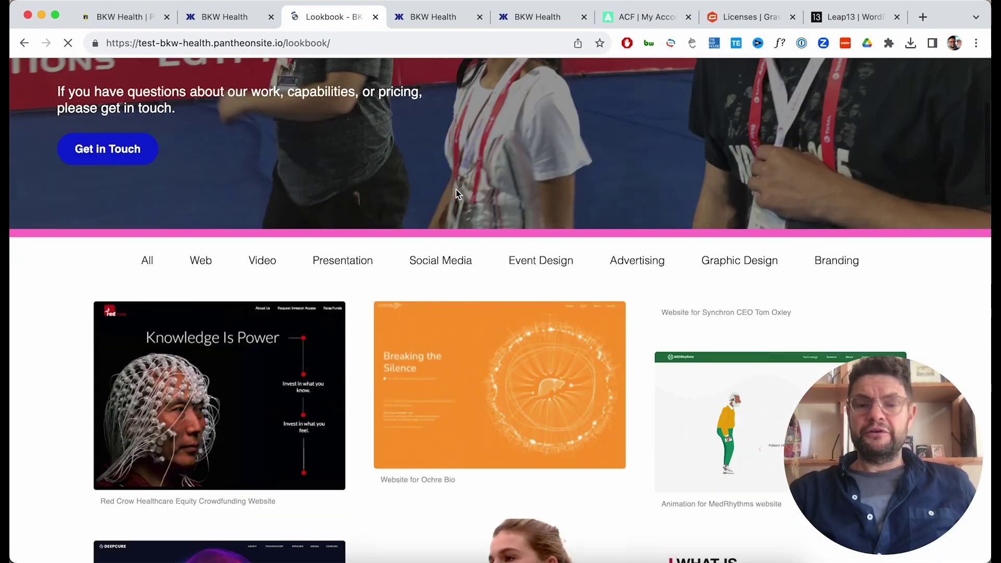
scroll(455, 190, up, 8)
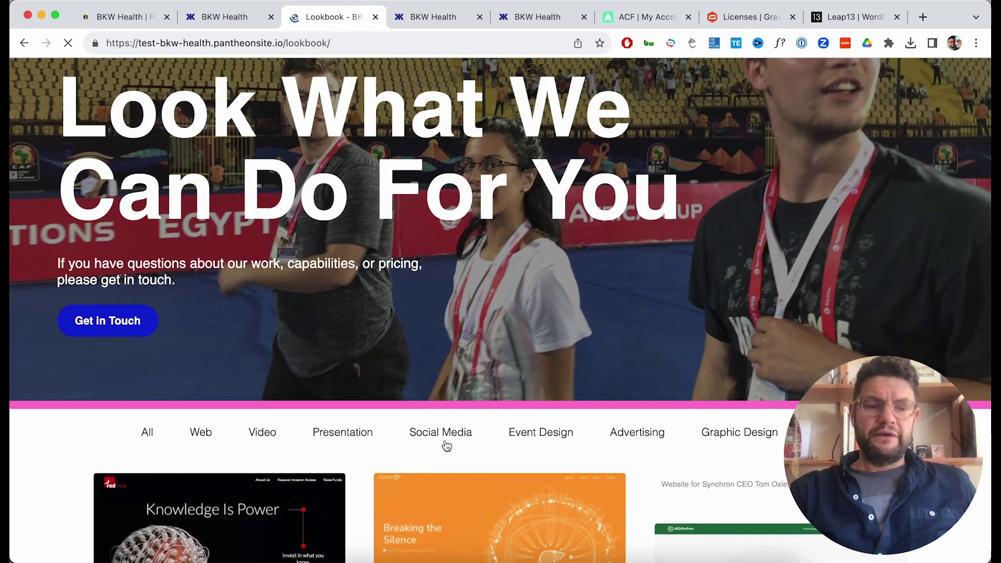
click(447, 444)
scroll(446, 445, down, 1)
click(342, 398)
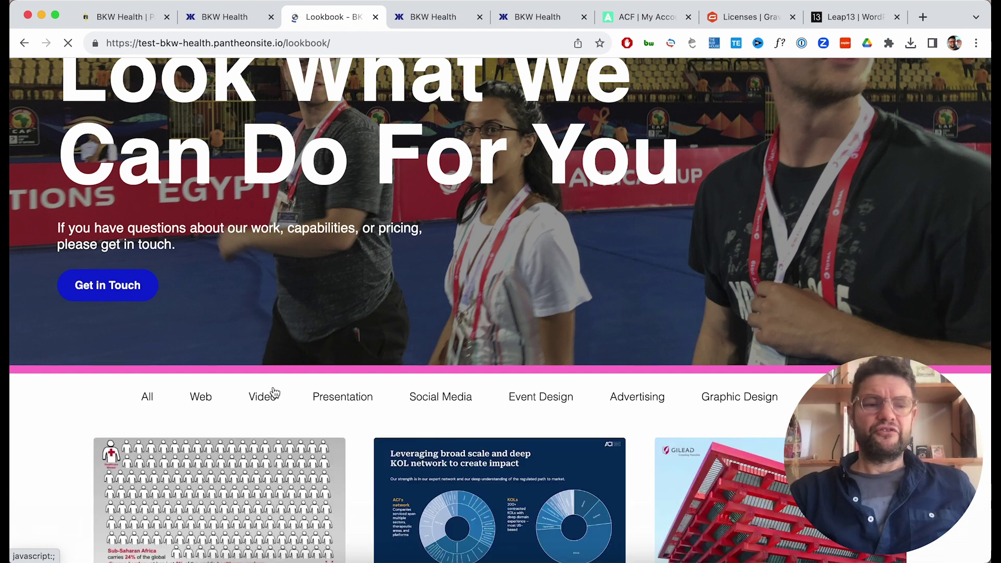
click(263, 398)
scroll(265, 398, up, 2)
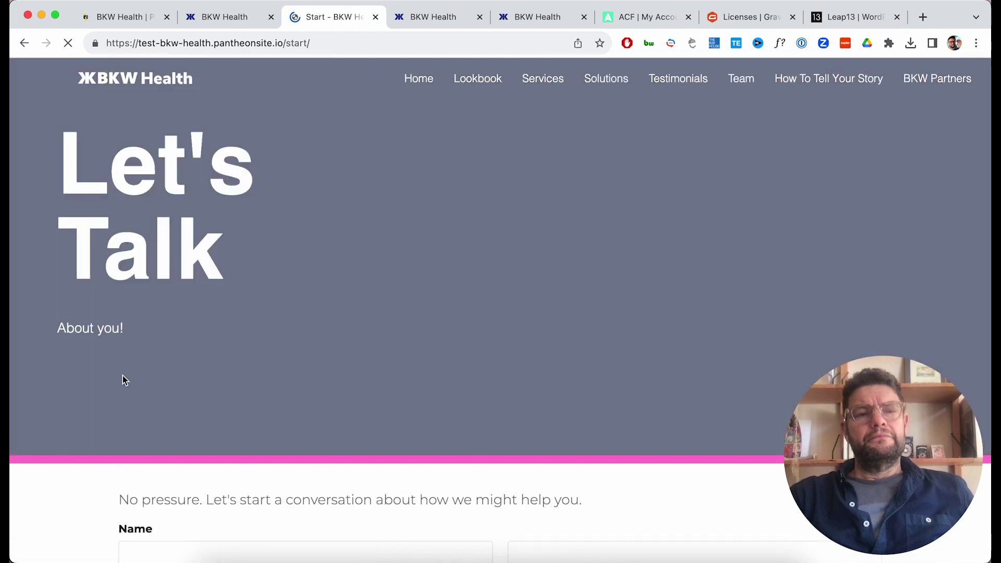
scroll(314, 396, down, 3)
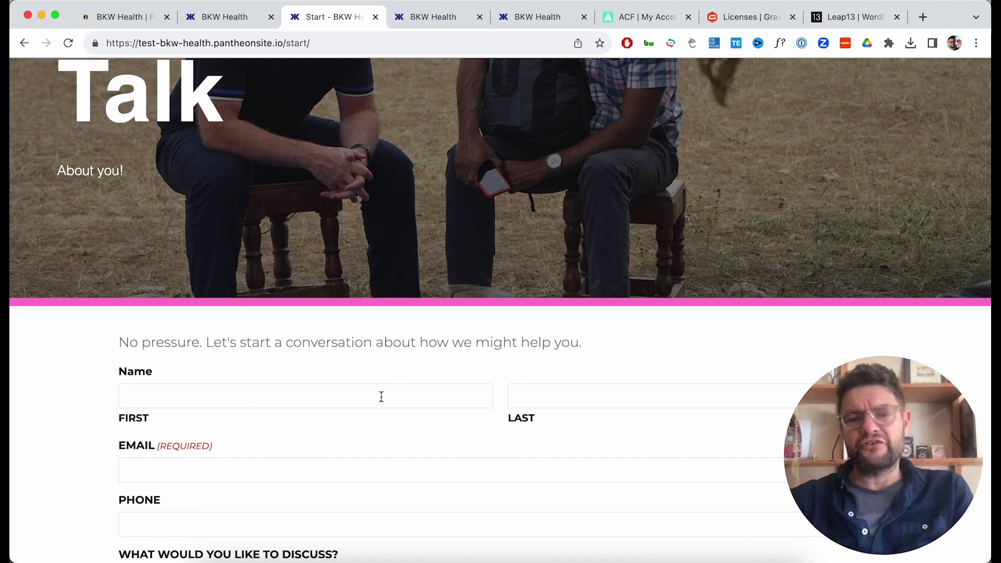
scroll(381, 397, up, 3)
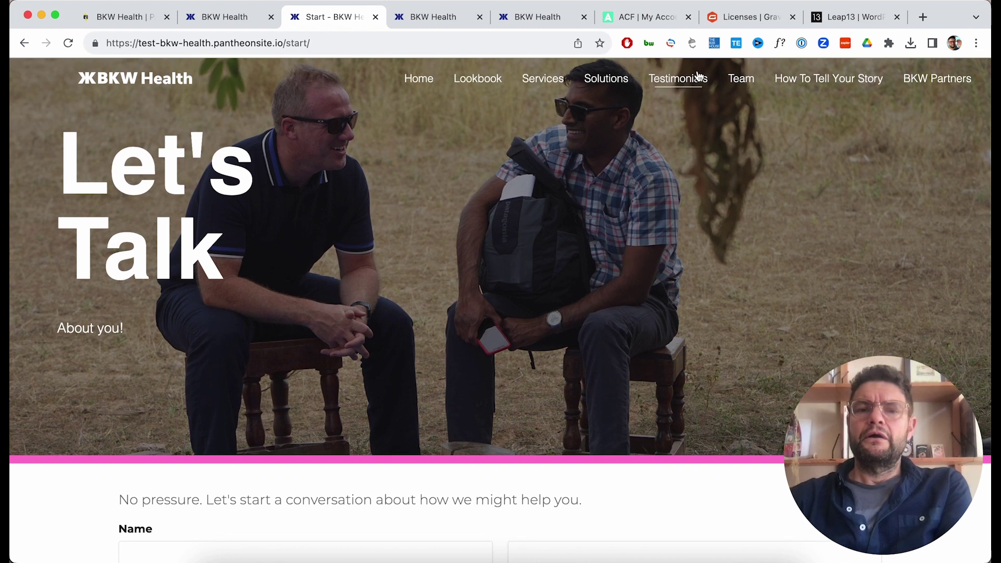
Check the Testimonials page, advancing the testimonial slider two slides.
click(697, 78)
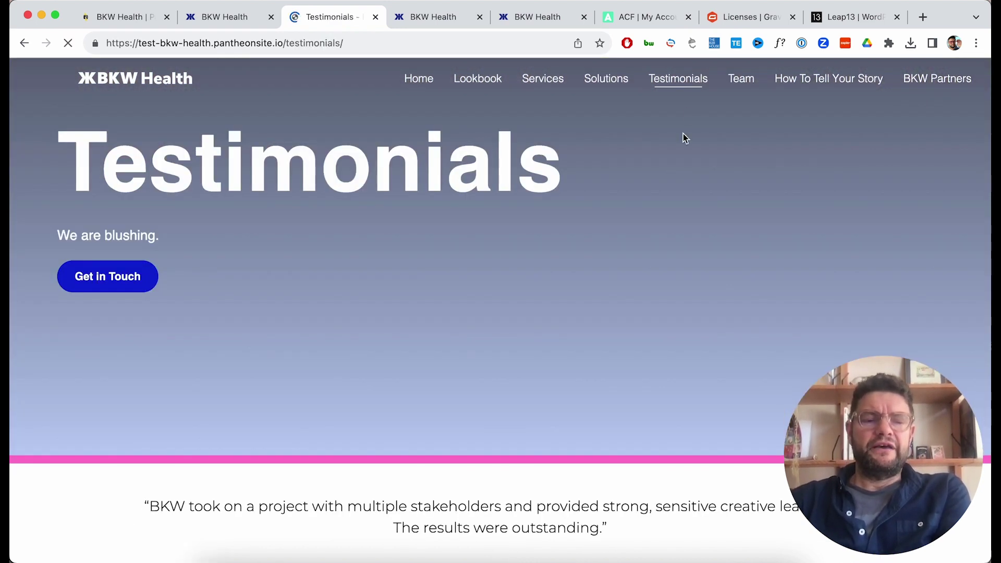
scroll(683, 134, down, 6)
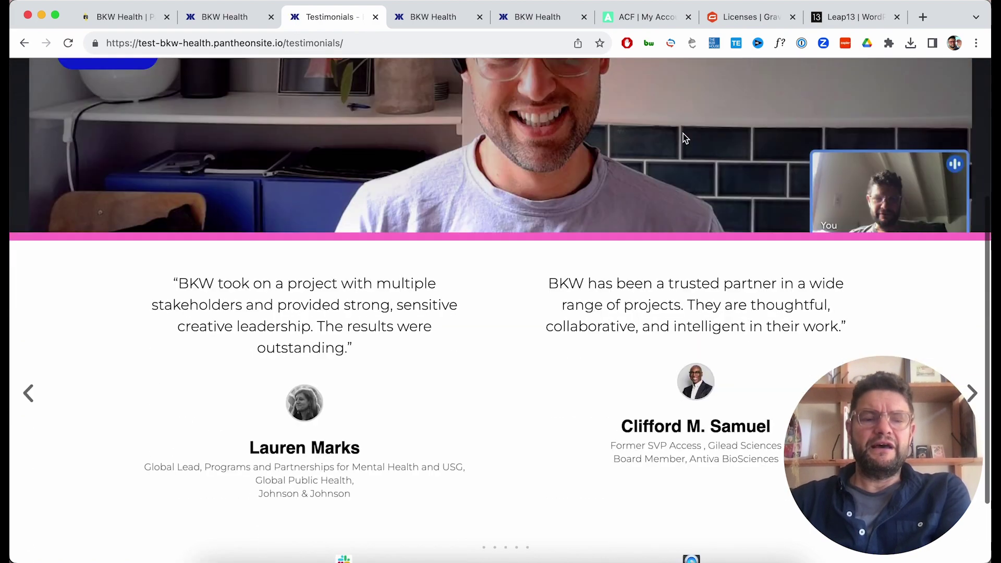
scroll(682, 133, up, 6)
scroll(880, 286, down, 3)
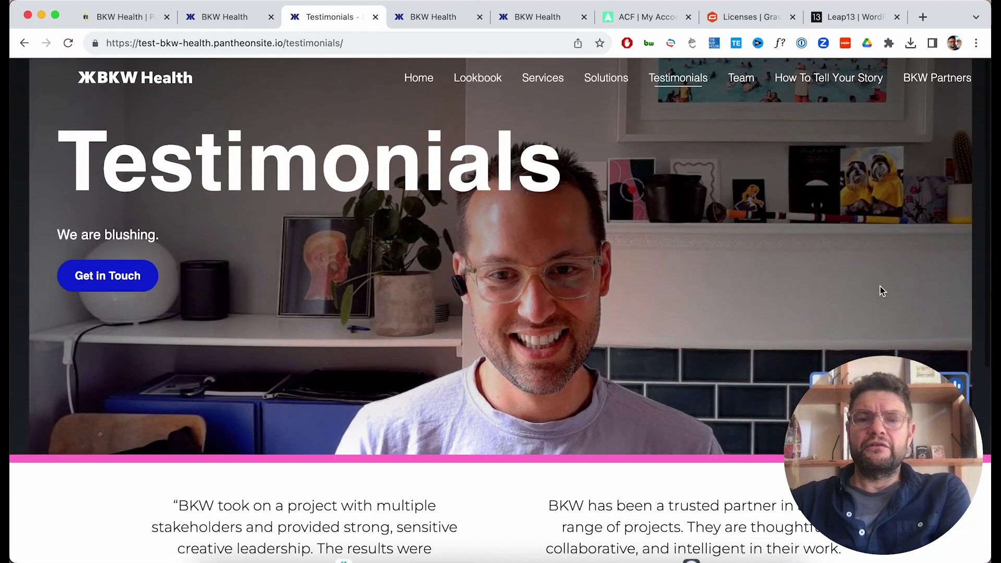
scroll(880, 286, down, 4)
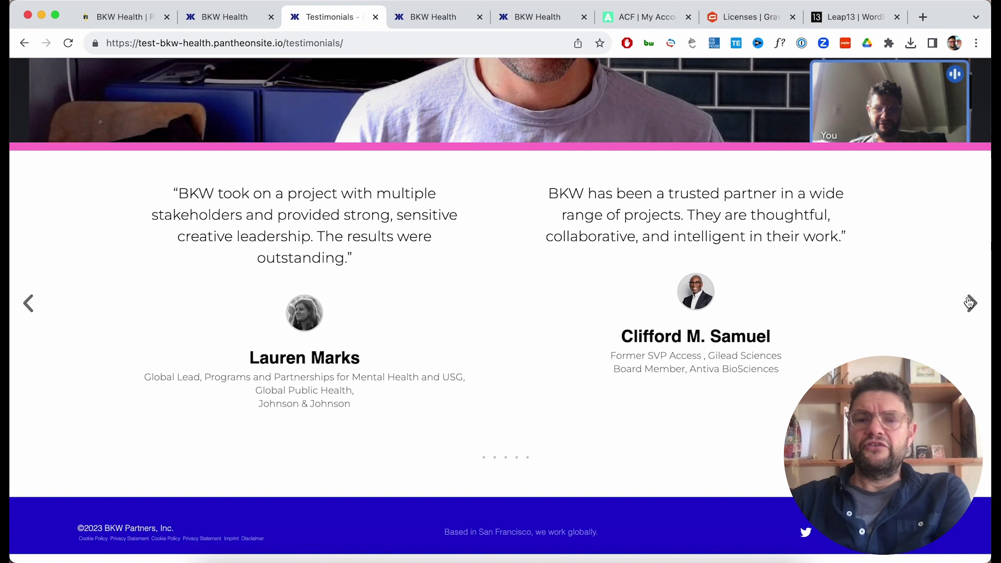
click(969, 303)
click(969, 302)
scroll(780, 239, up, 6)
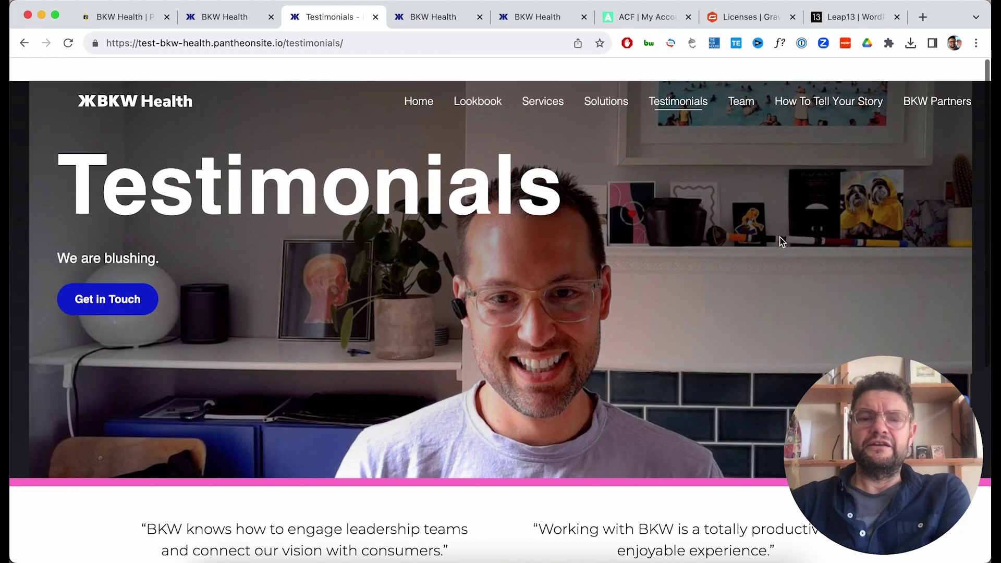
View the Team page, then scroll through the How To Tell Your Story page.
click(752, 85)
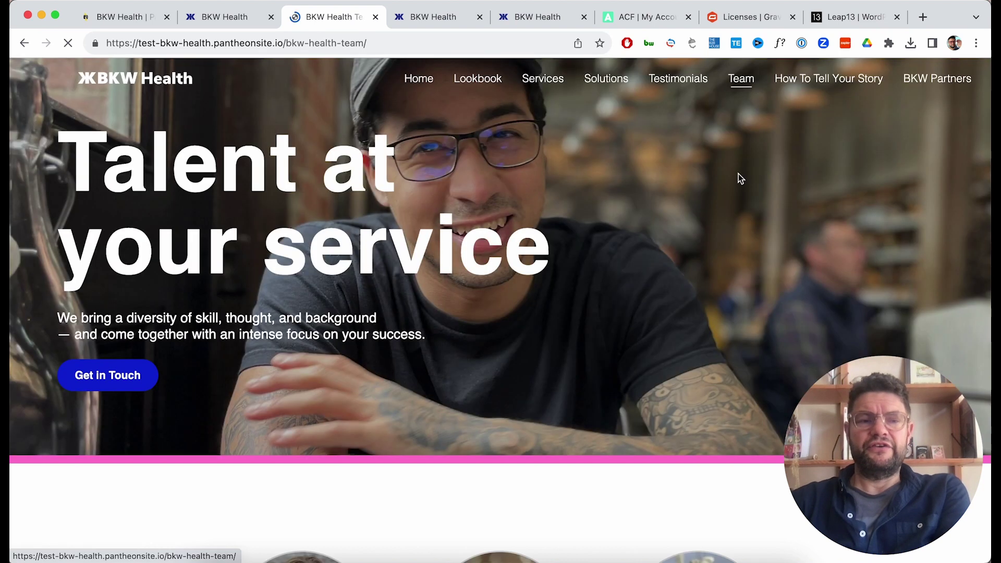
click(818, 87)
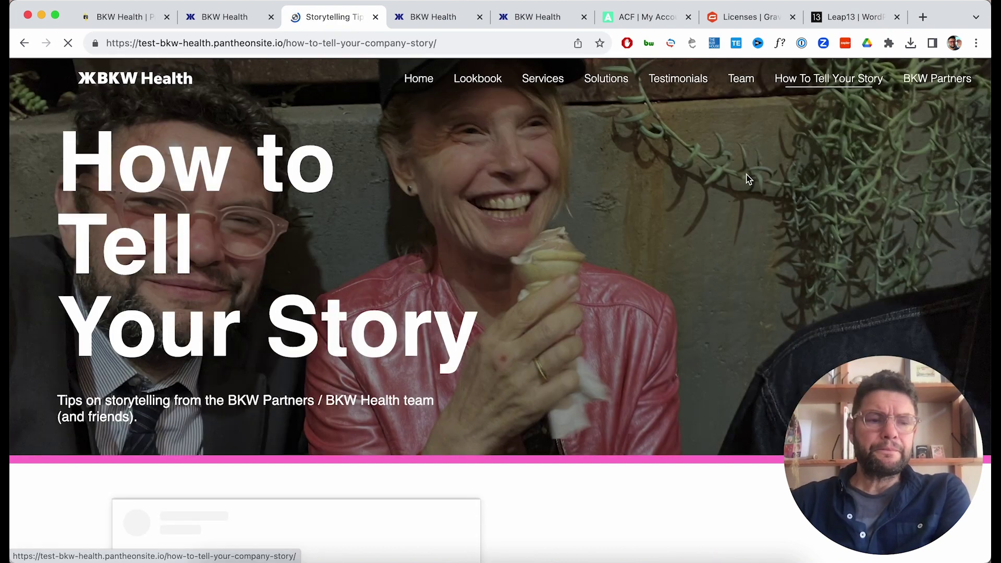
scroll(748, 179, down, 2)
scroll(749, 179, down, 10)
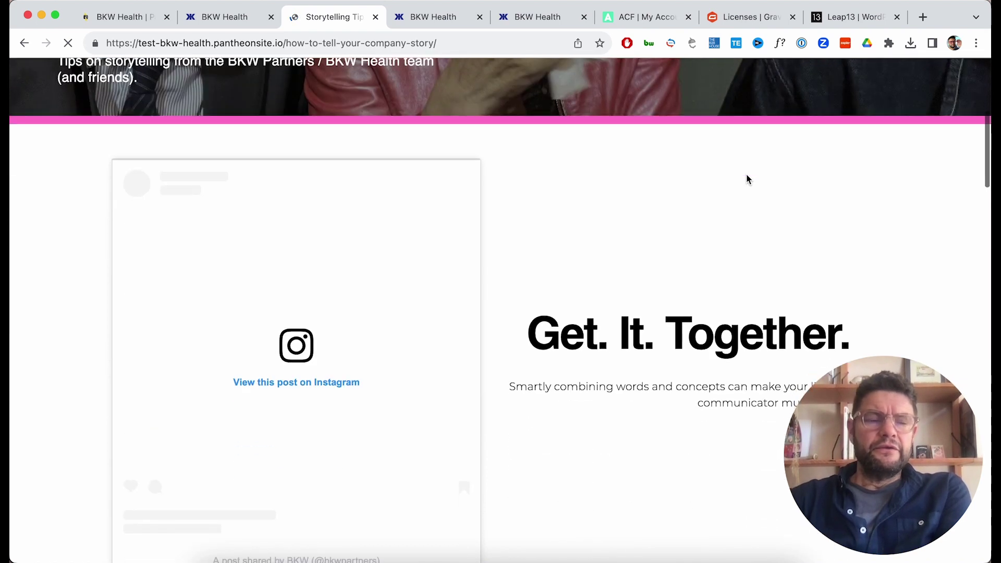
scroll(746, 179, up, 10)
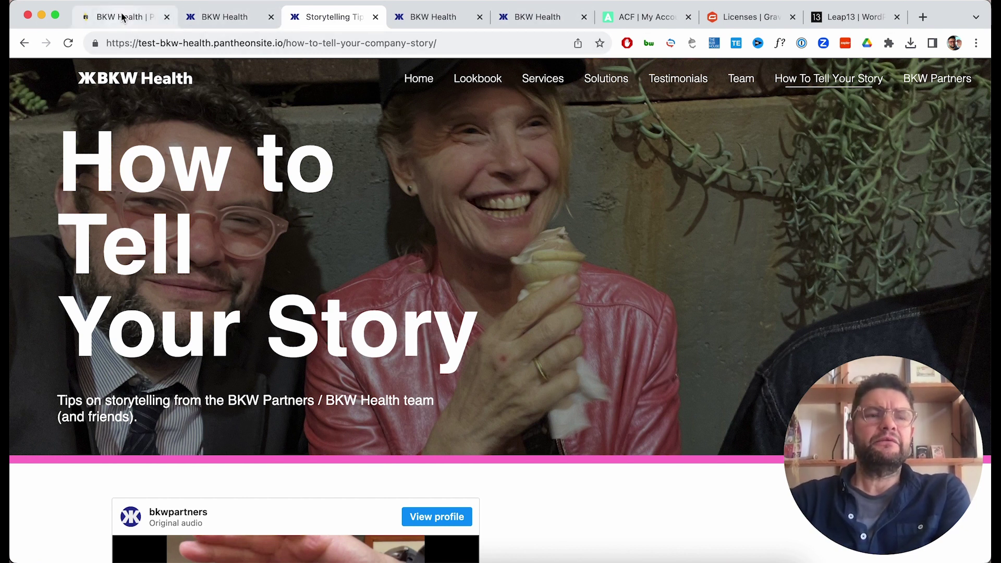
Compare the dev, test, live and bkw.bio home pages, then return to Pantheon's Test Deploy Log.
click(214, 21)
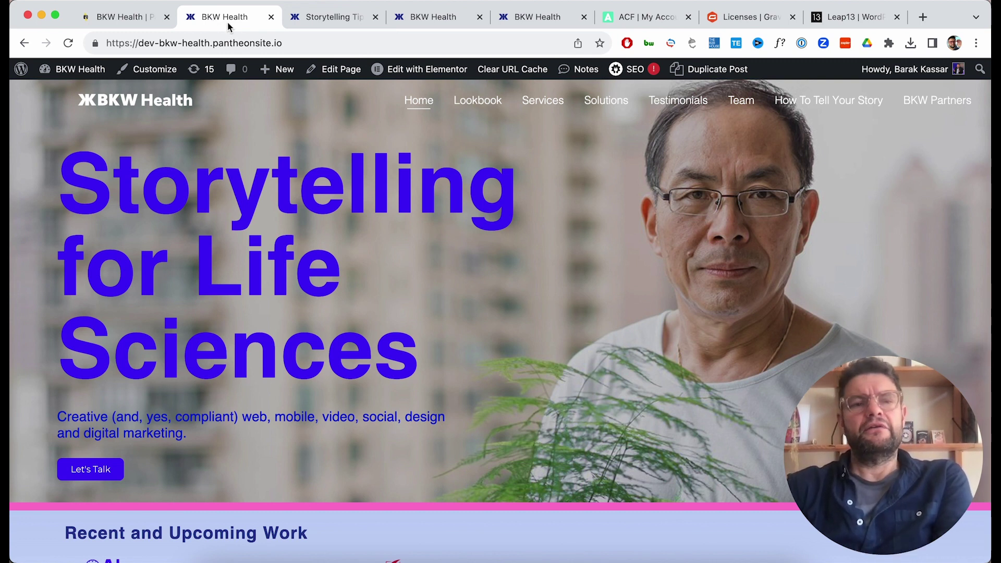
click(322, 21)
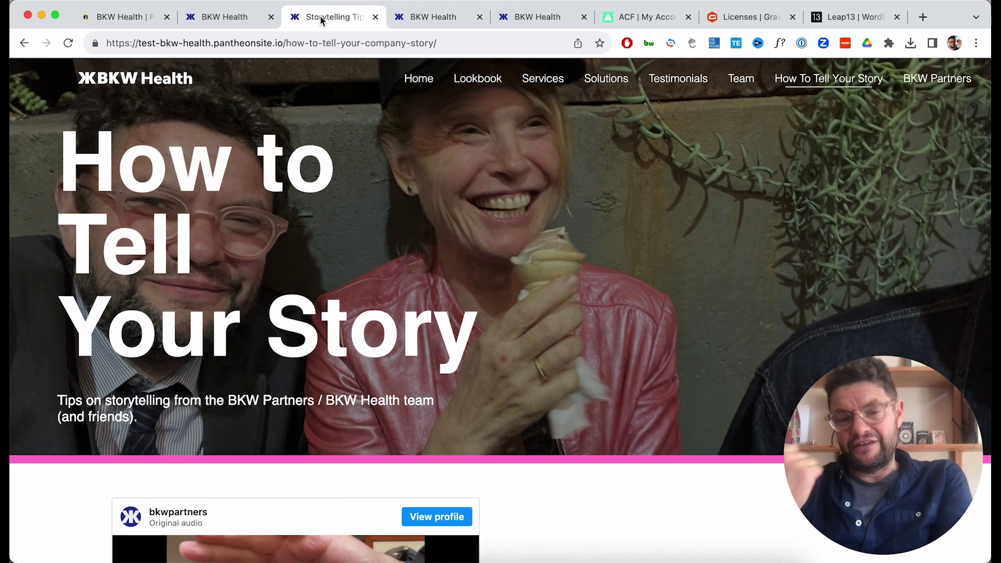
click(428, 24)
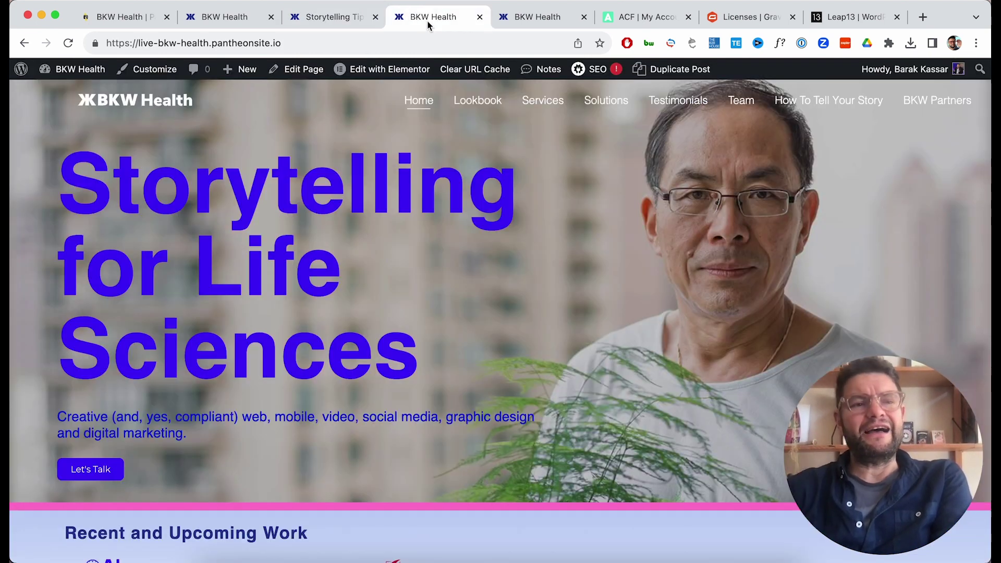
click(501, 17)
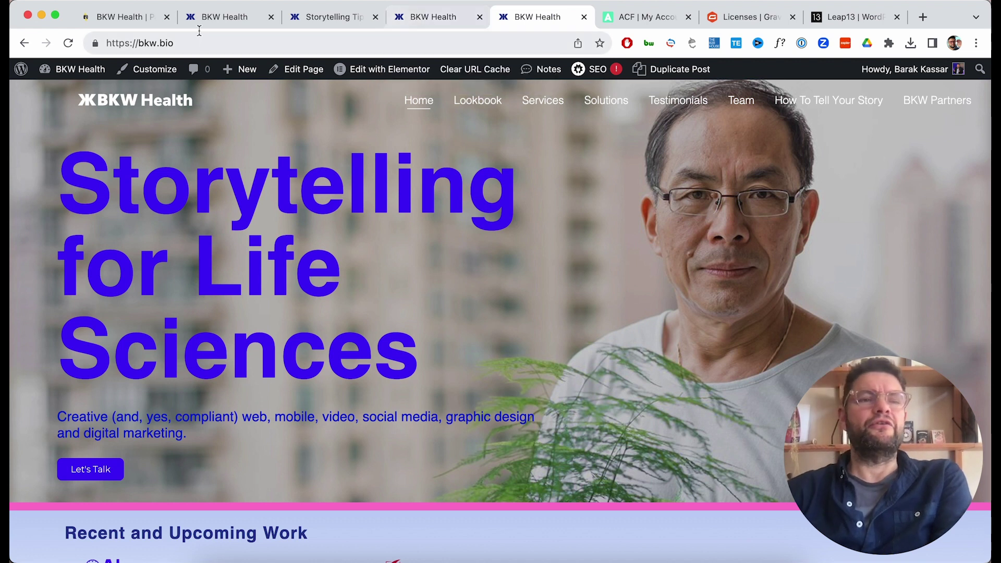
click(149, 23)
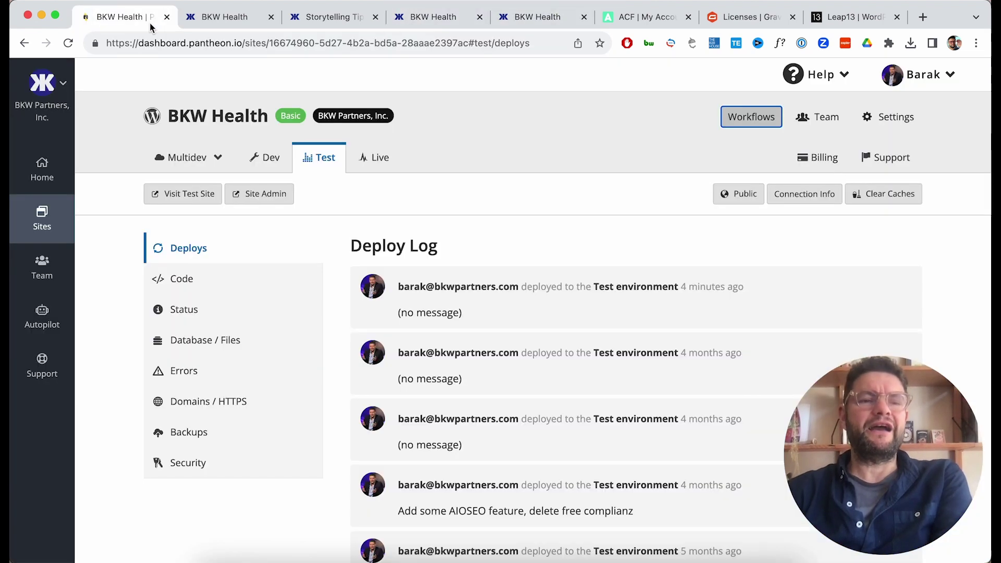
Deploy the Test code to Live and watch the deployment finish in Workflows.
click(372, 158)
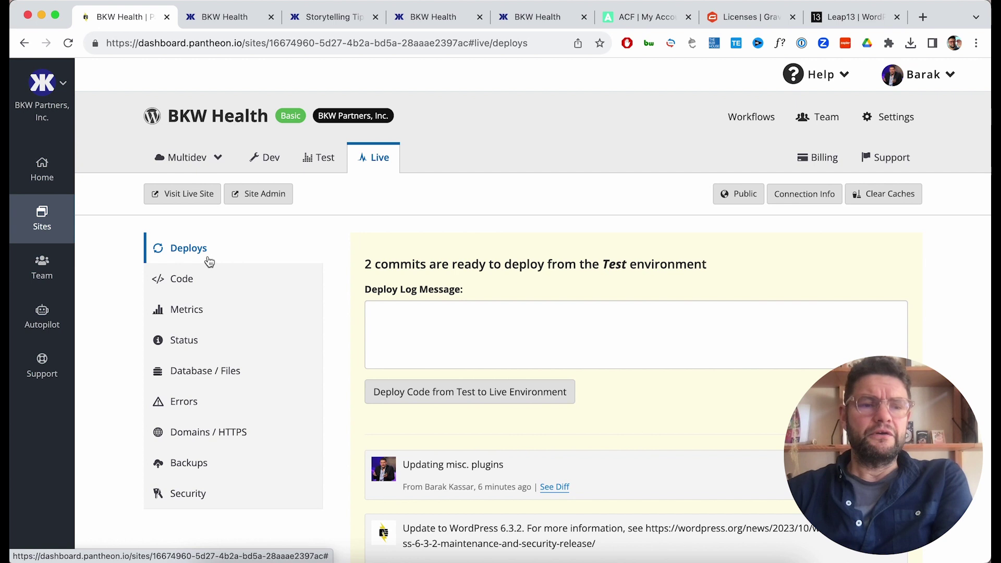
scroll(599, 414, down, 3)
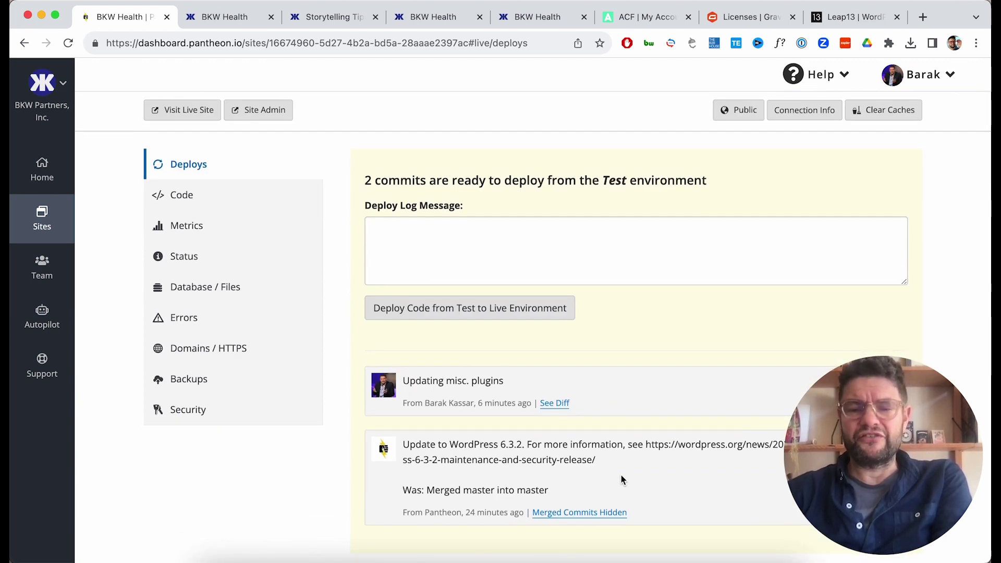
click(502, 310)
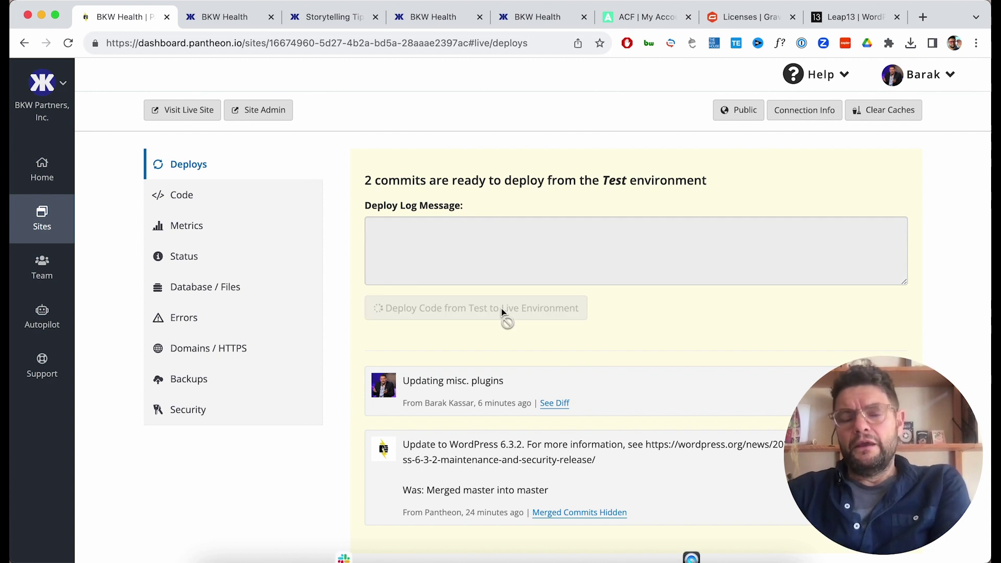
scroll(708, 281, up, 3)
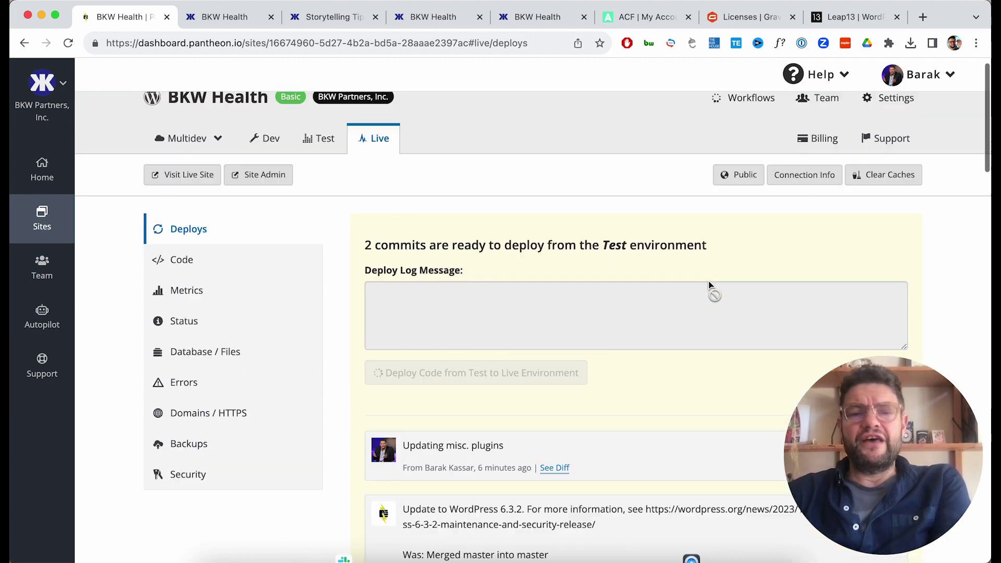
click(748, 118)
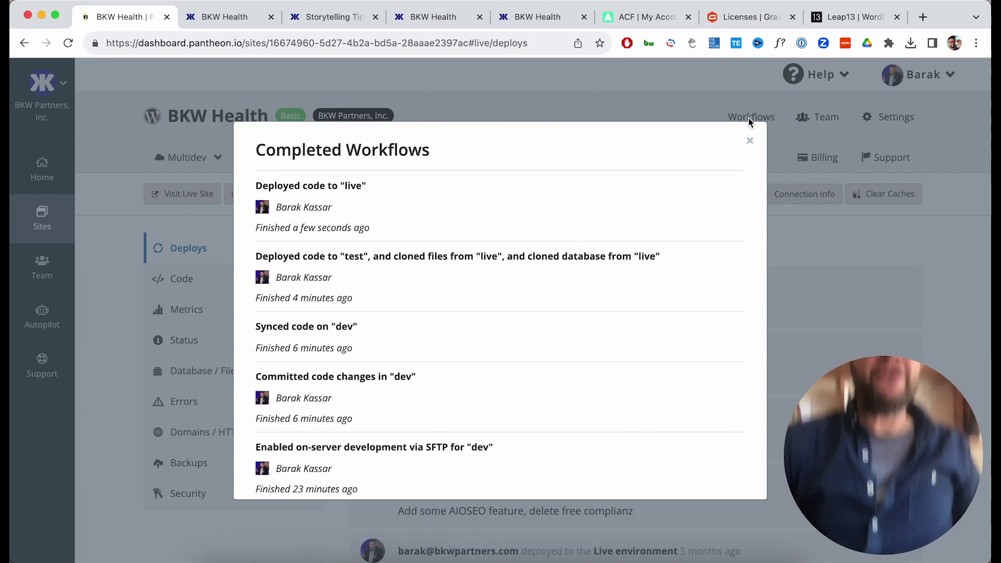
click(749, 141)
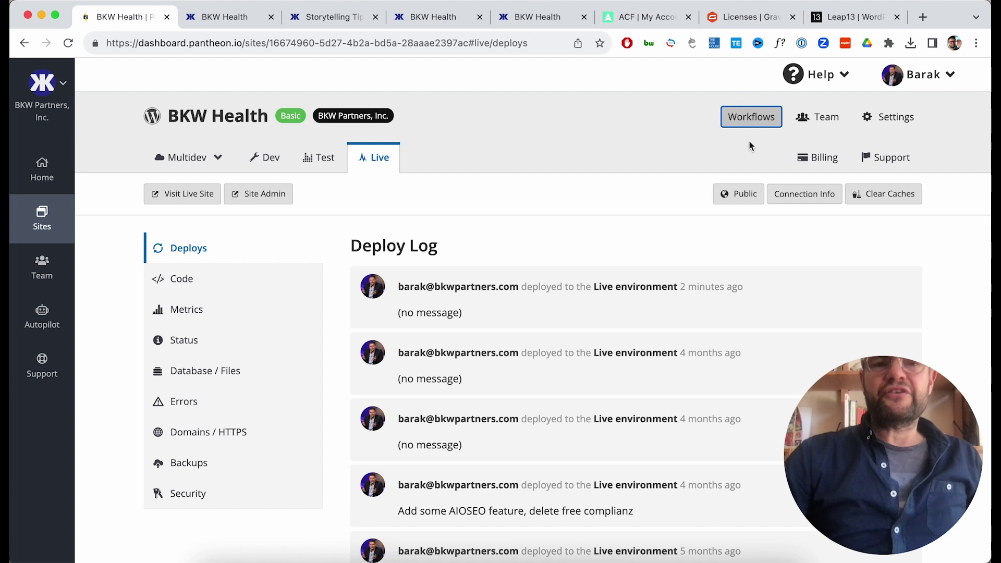
Log out of the site's admin account from the bkw.bio Howdy menu.
click(440, 22)
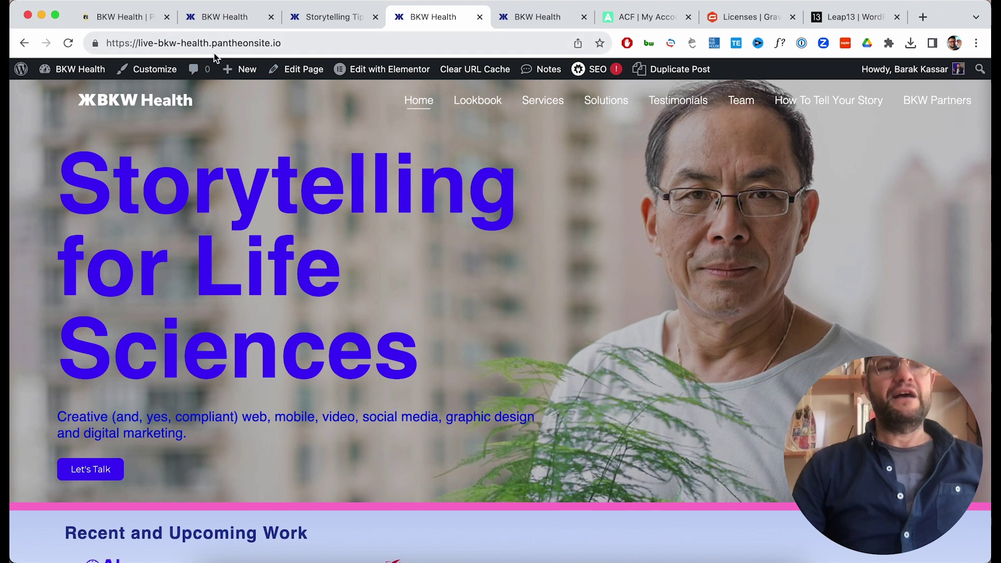
click(521, 18)
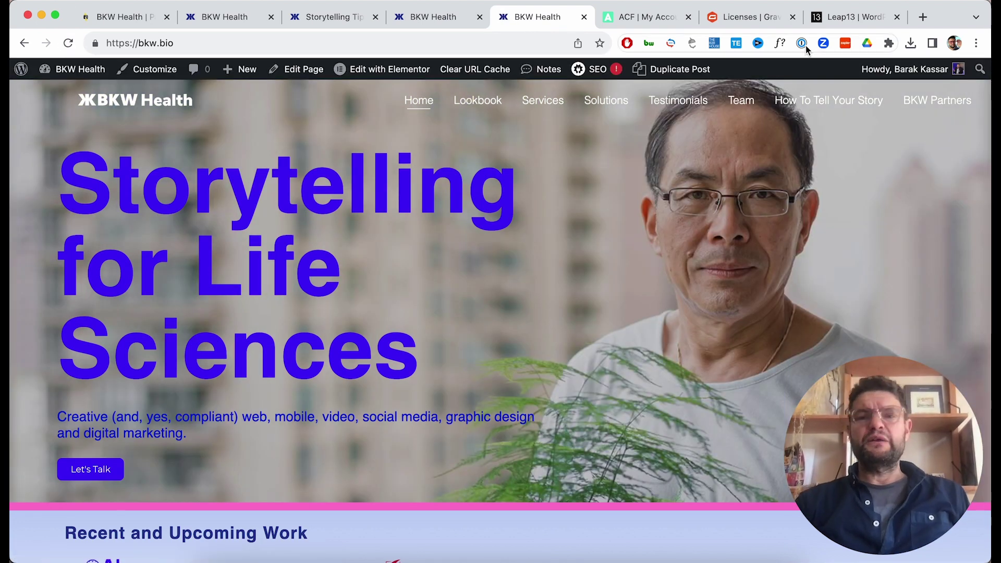
mouse_move(889, 68)
click(880, 151)
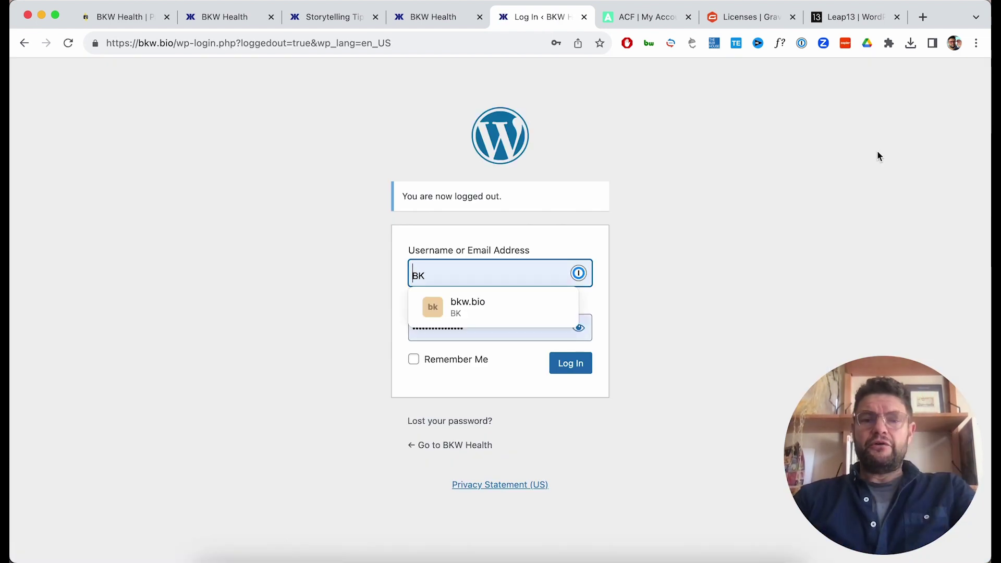
Reload the bkw.bio homepage as a visitor and scroll through it.
click(503, 37)
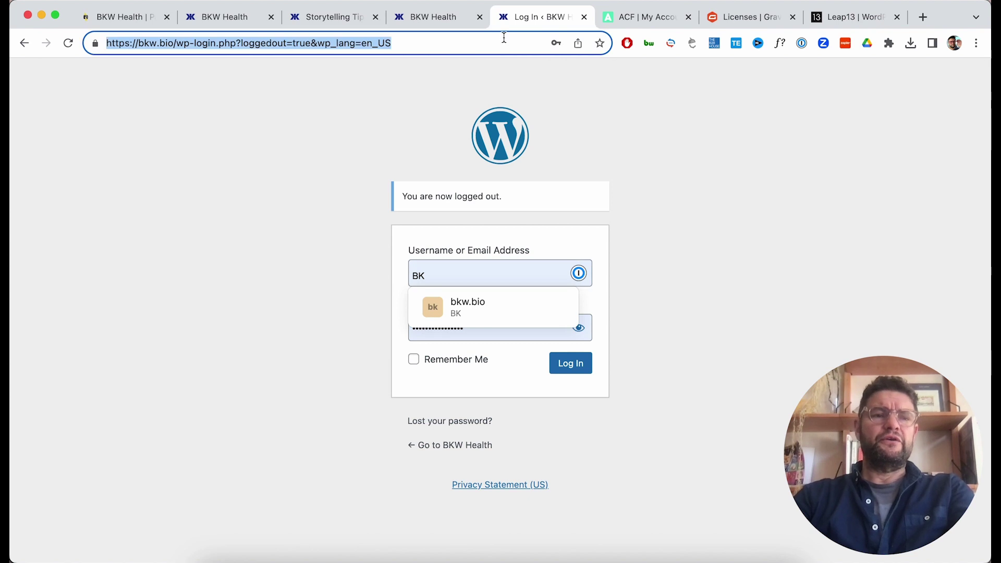
text(bkw)
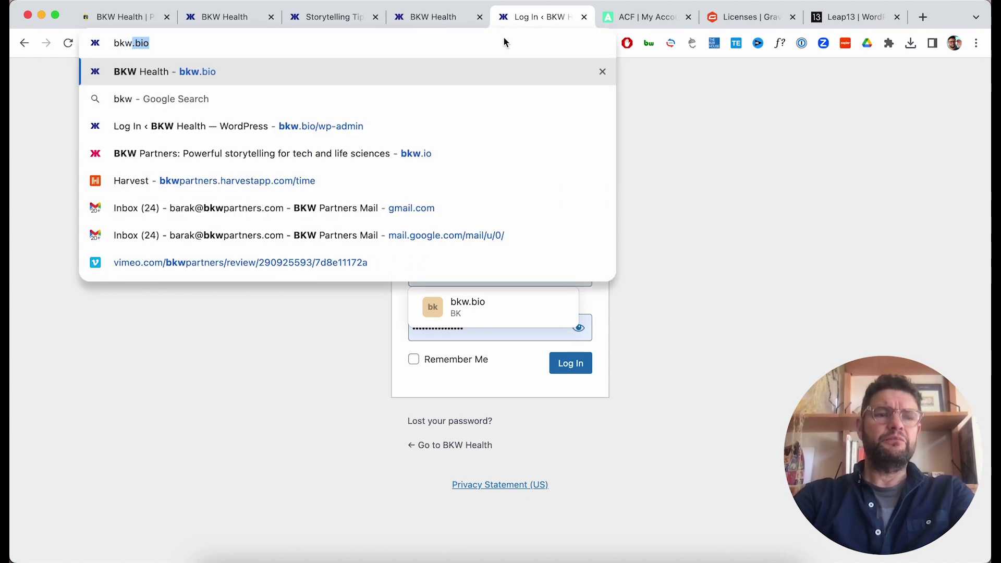
key(Return)
scroll(416, 195, down, 5)
scroll(416, 195, down, 5)
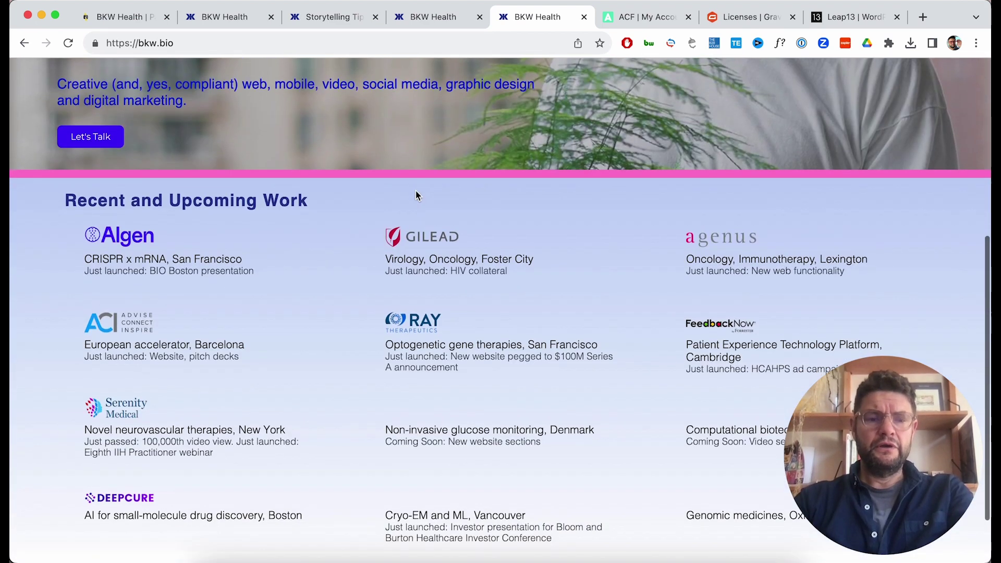
scroll(416, 195, down, 3)
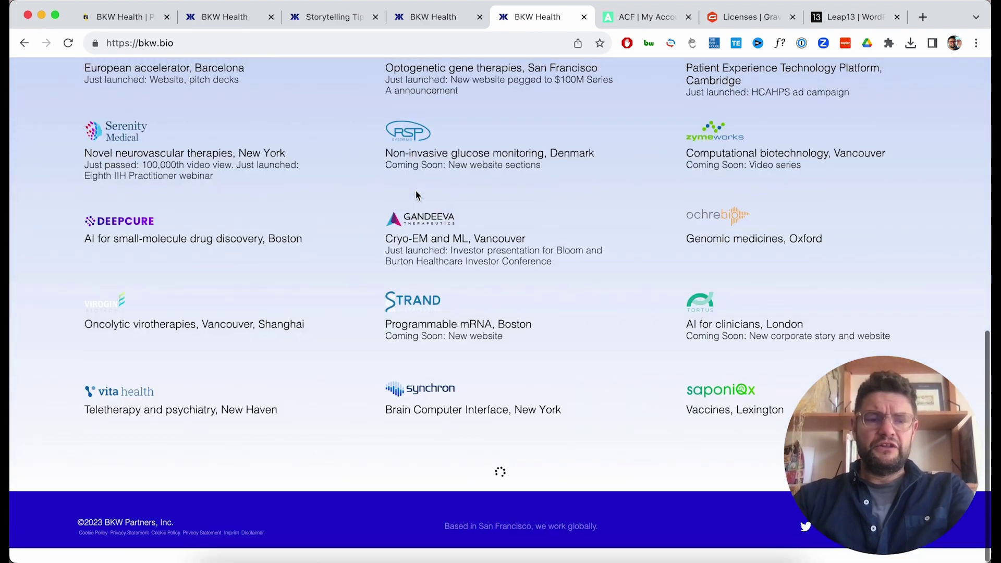
scroll(416, 194, up, 7)
scroll(416, 195, up, 5)
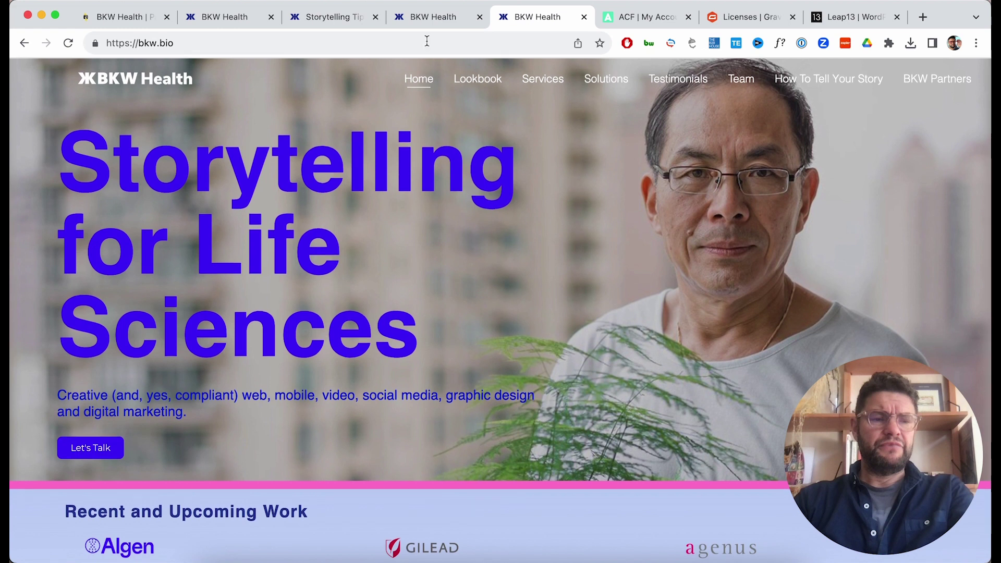
Filter the bkw.bio Lookbook page to Event Design projects.
click(481, 83)
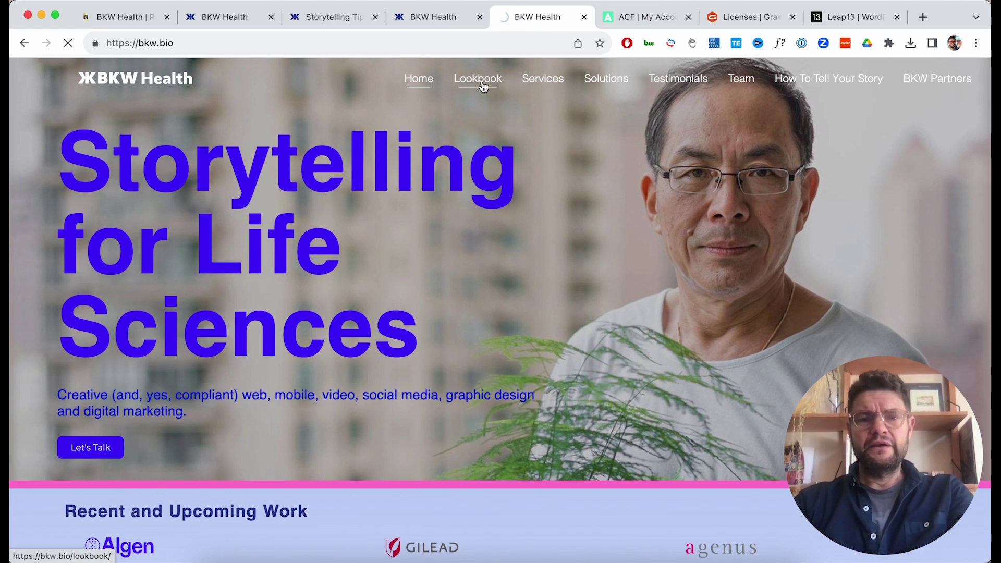
scroll(464, 175, down, 1)
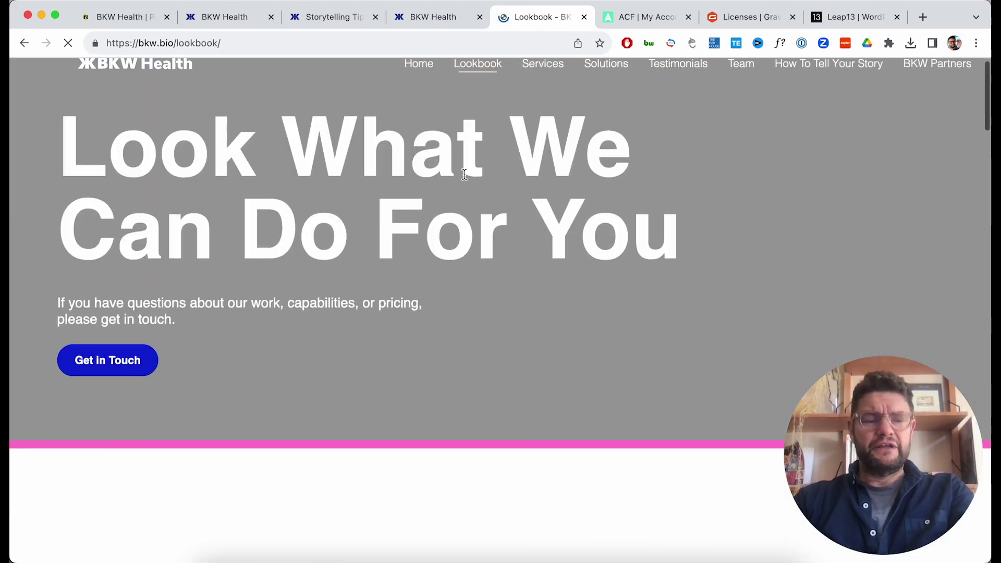
scroll(464, 174, down, 9)
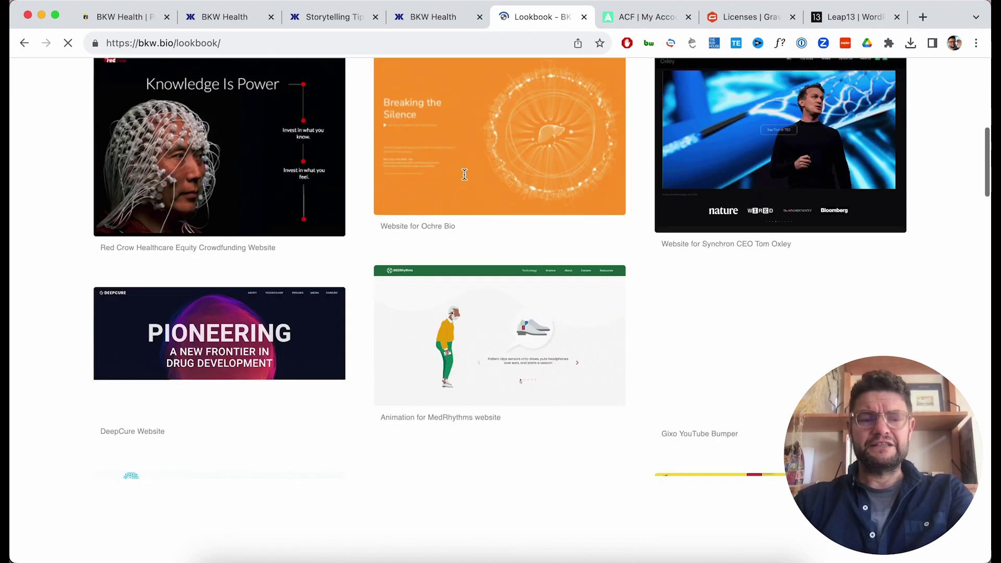
scroll(463, 174, up, 3)
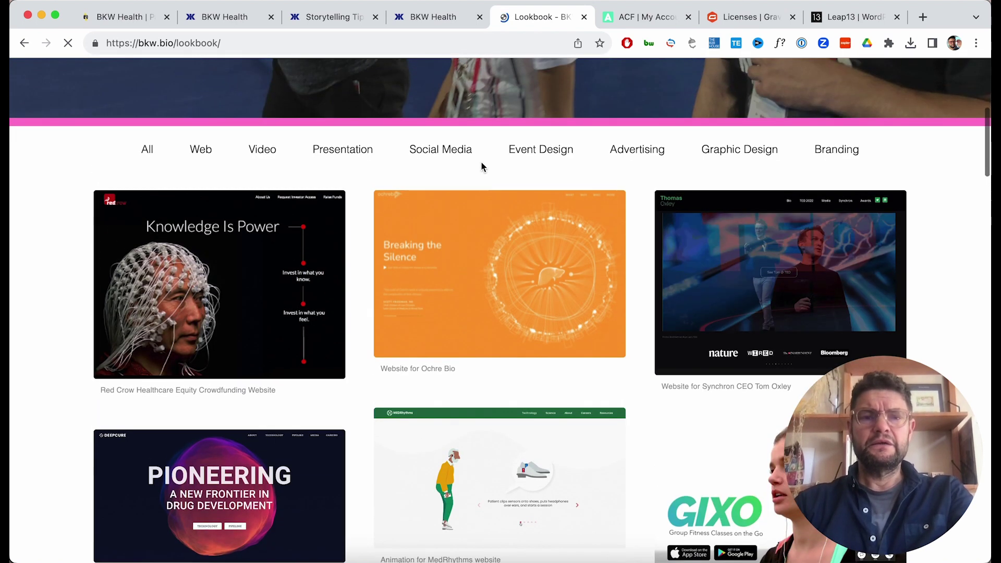
click(532, 156)
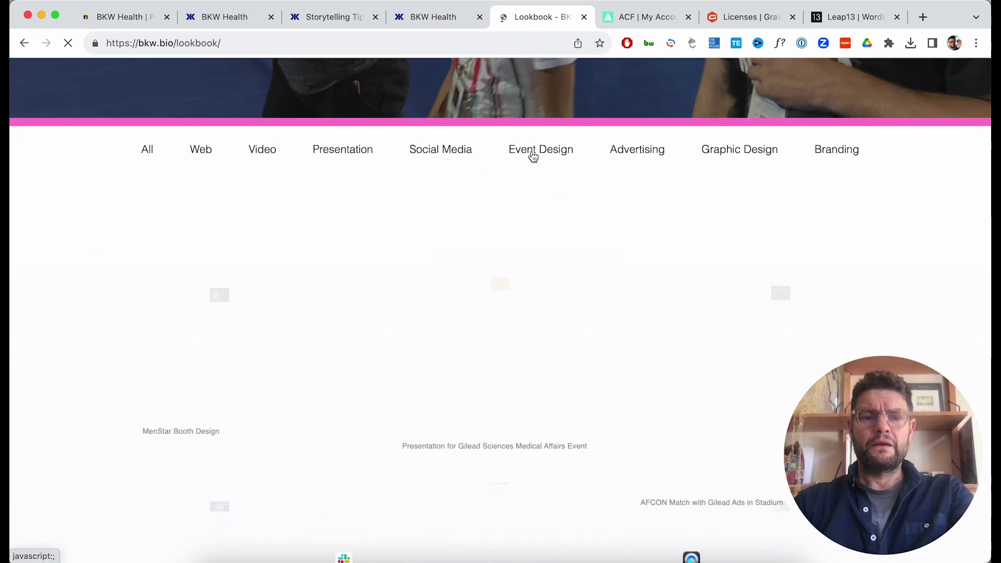
scroll(532, 155, down, 1)
scroll(653, 115, up, 1)
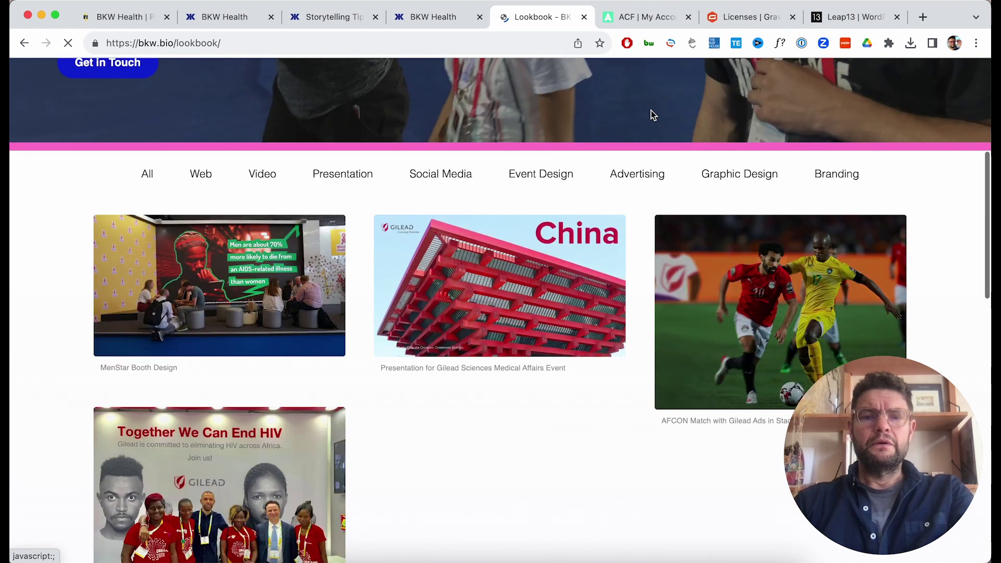
scroll(670, 119, up, 5)
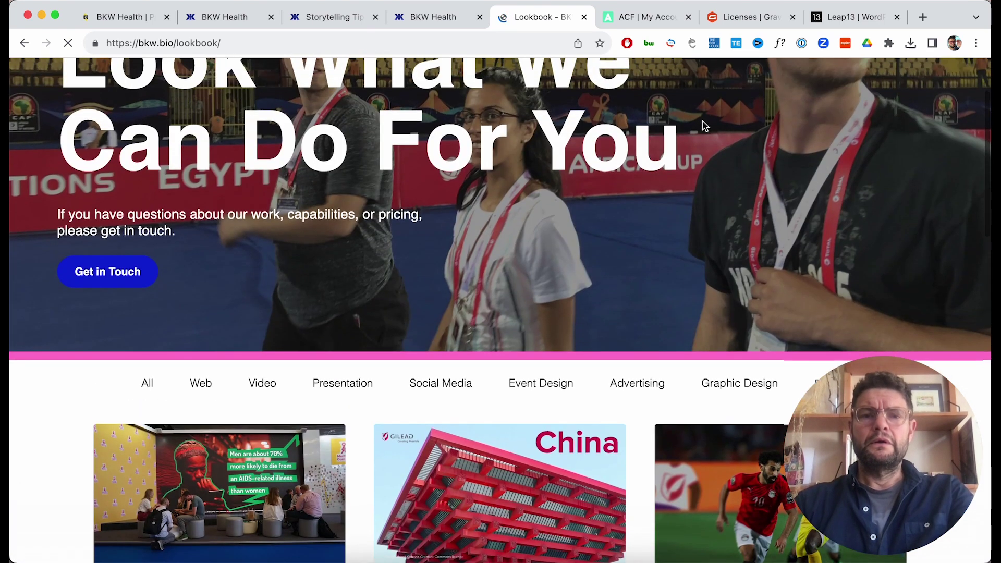
scroll(705, 125, up, 3)
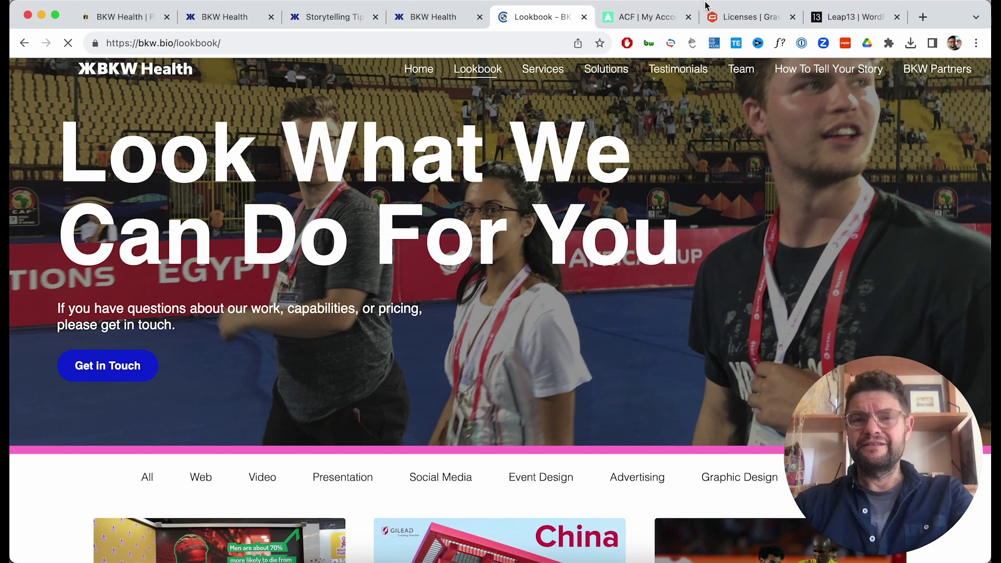